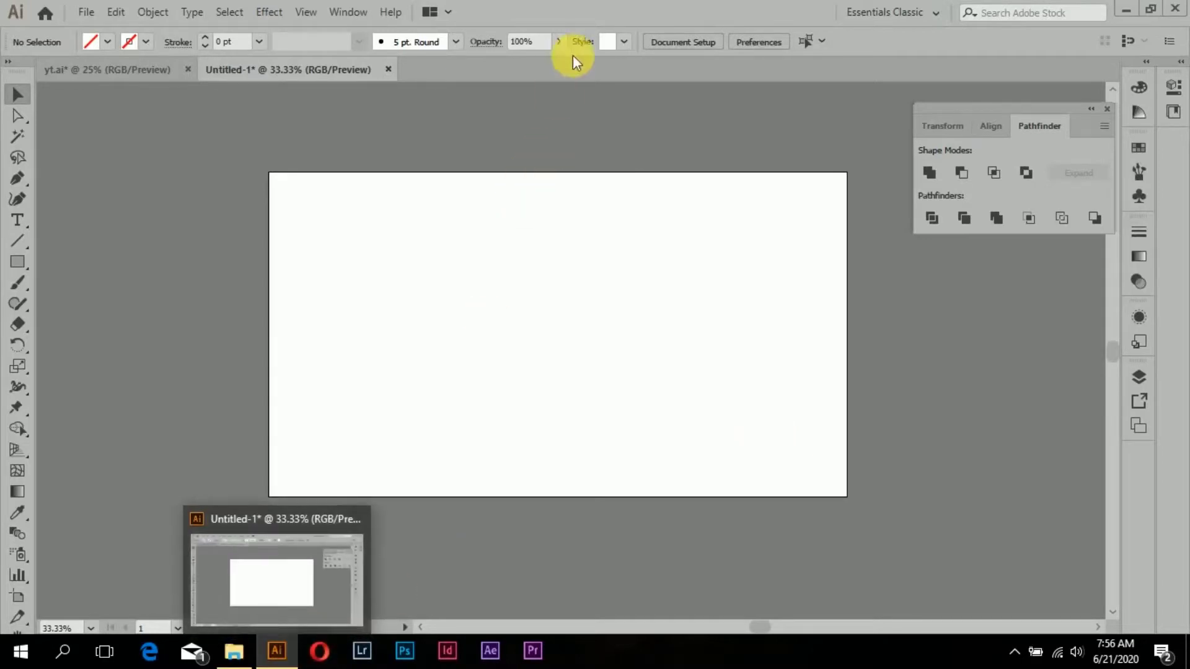
- Restore the Illustrator window to full screen and check the canvas view
double_click(613, 13)
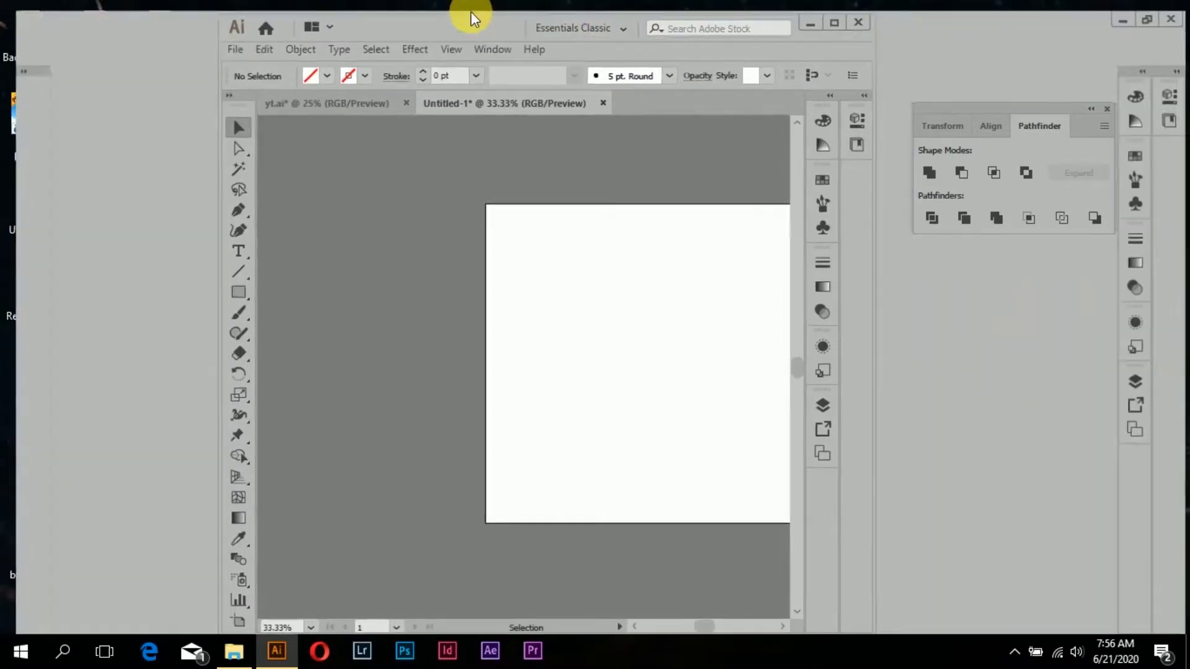
left_click_drag(470, 11, 471, 11)
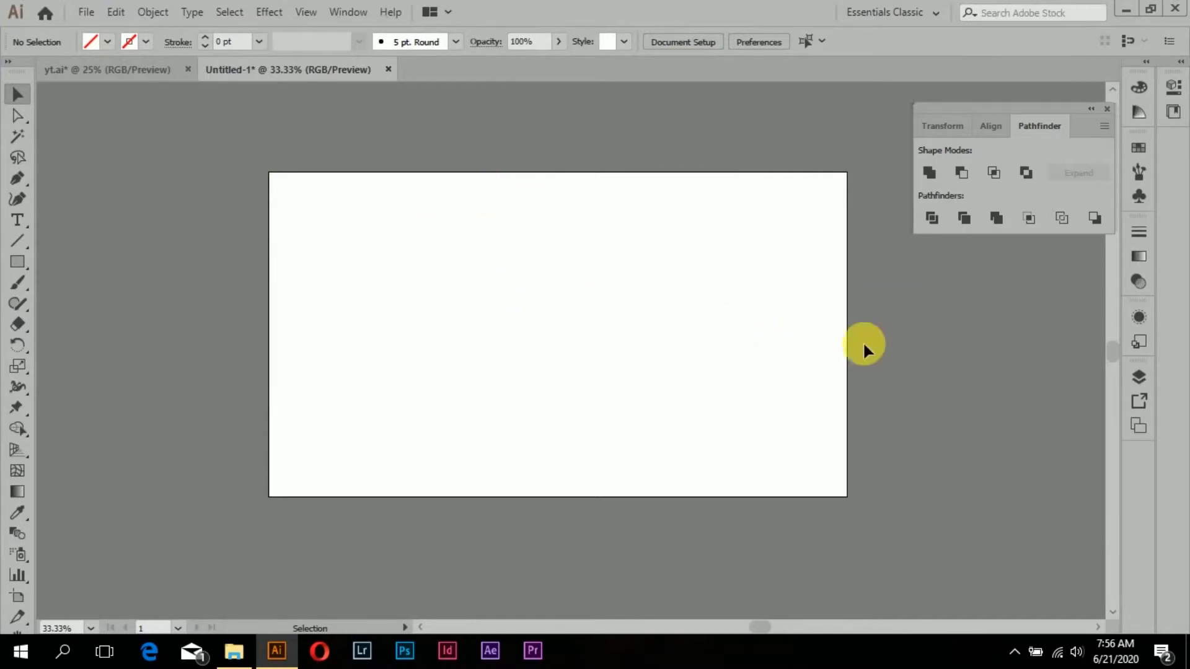
scroll(596, 318, "down", 1)
scroll(590, 314, "up", 2)
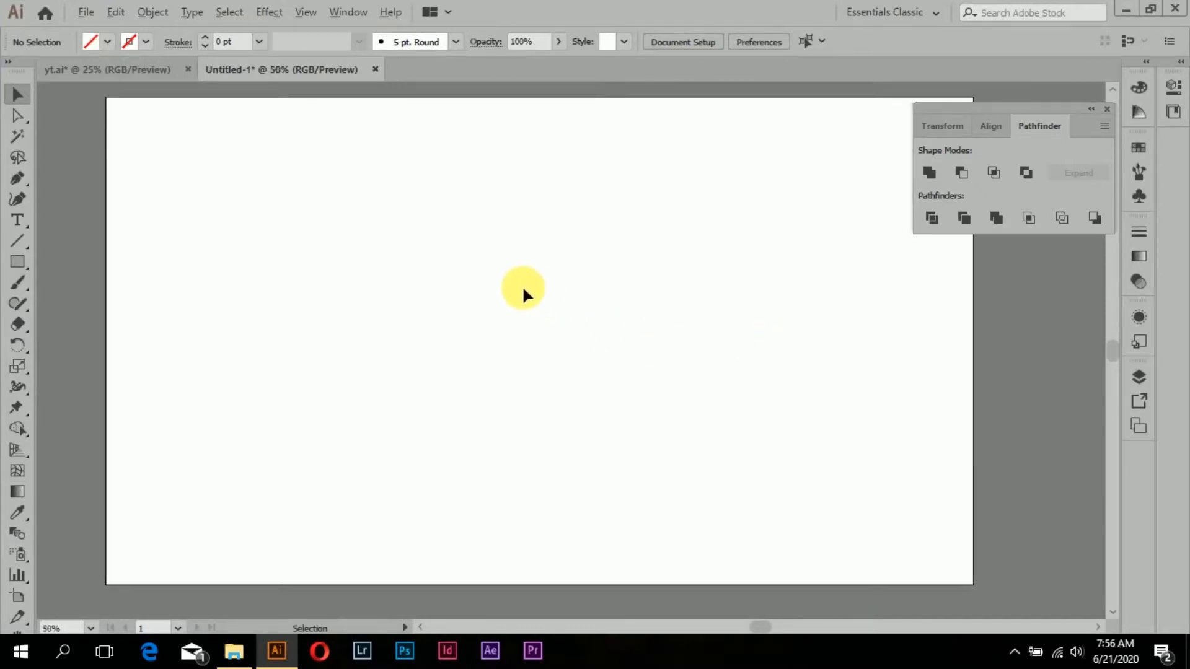
scroll(522, 285, "down", 1)
scroll(161, 198, "up", 1)
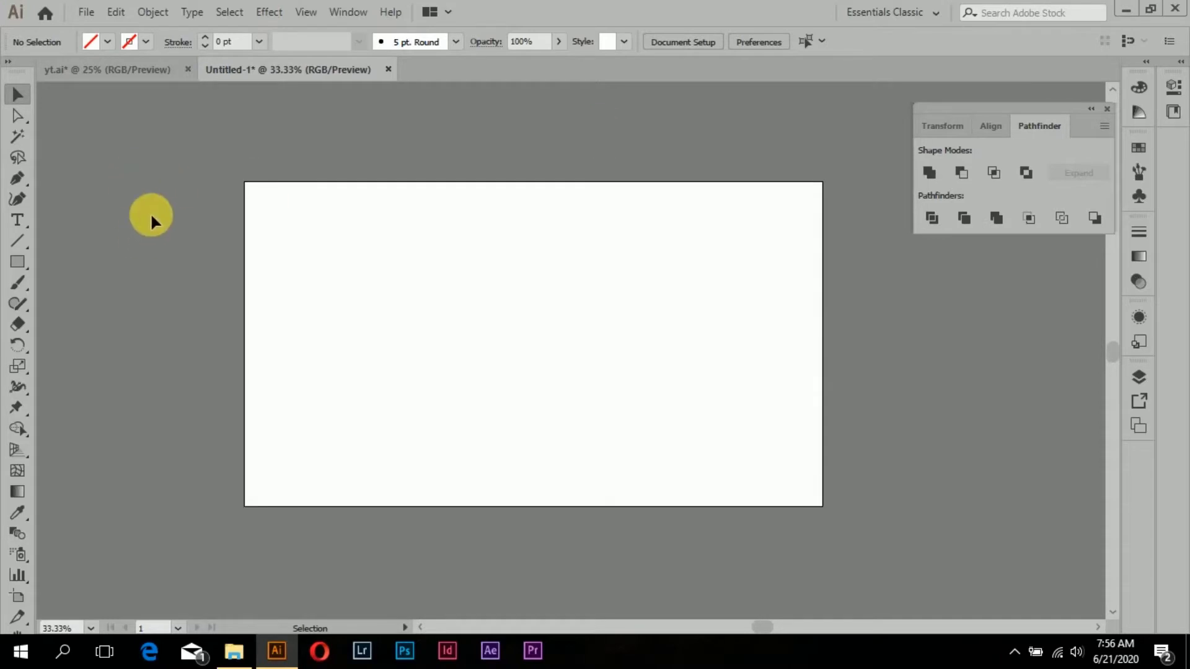
- Create a 25-point star with Radius 1 of 25 px and Radius 2 of 50 px
left_click_drag(21, 262, 76, 347)
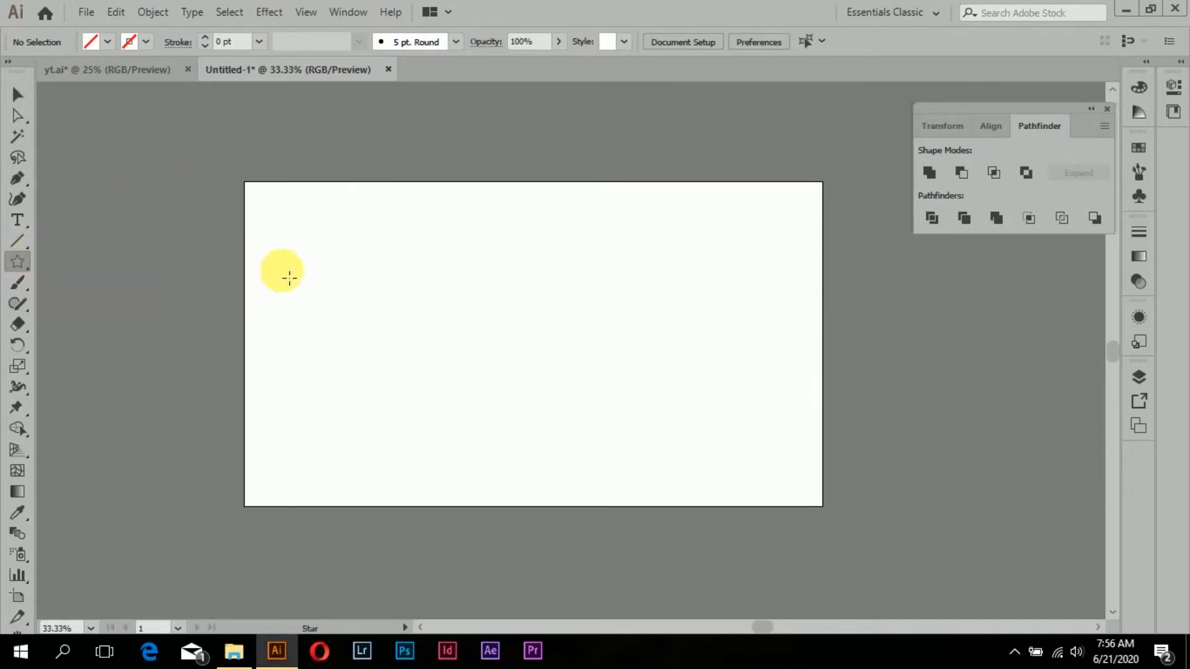
left_click(318, 268)
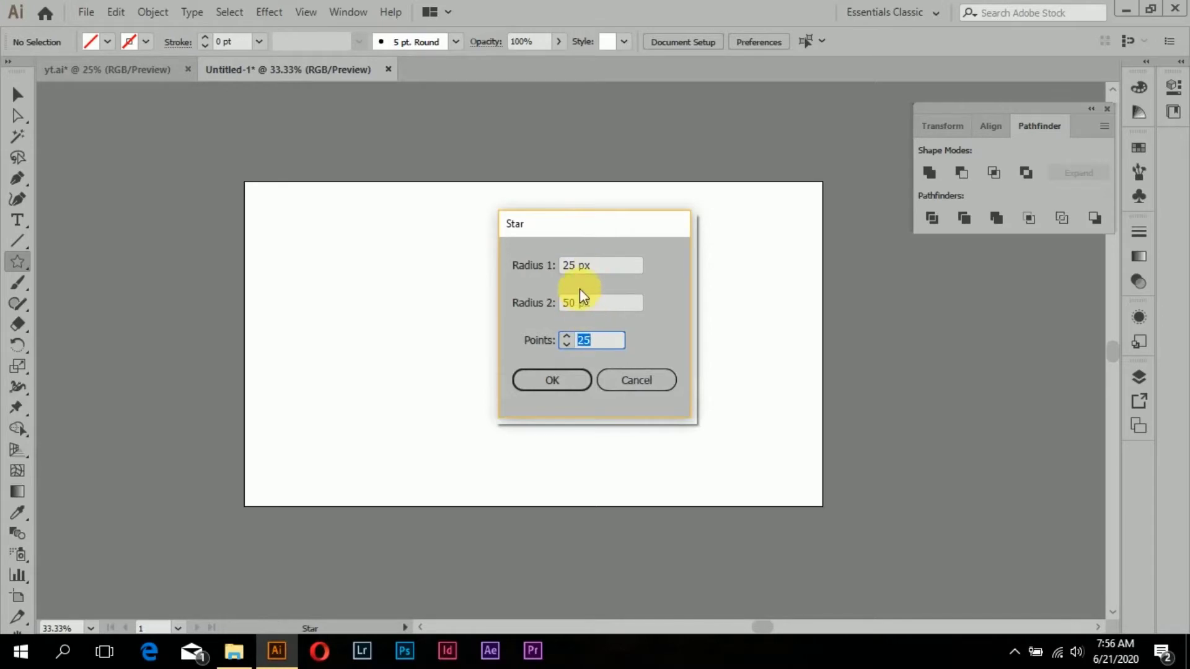
left_click(581, 273)
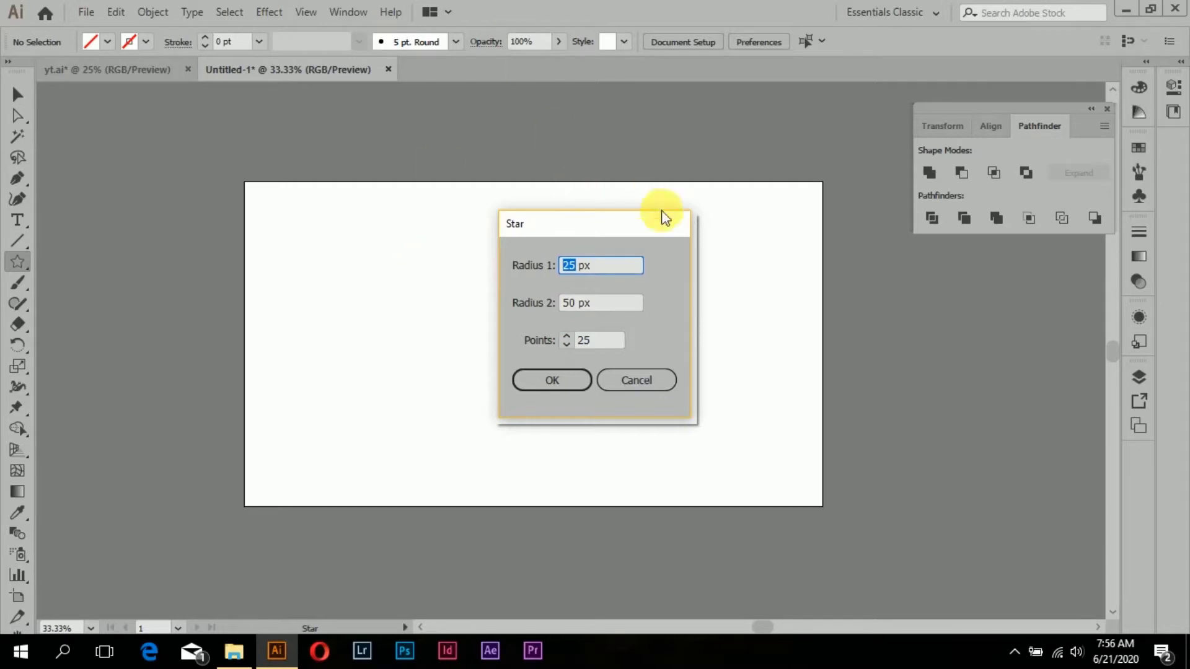
left_click(574, 303)
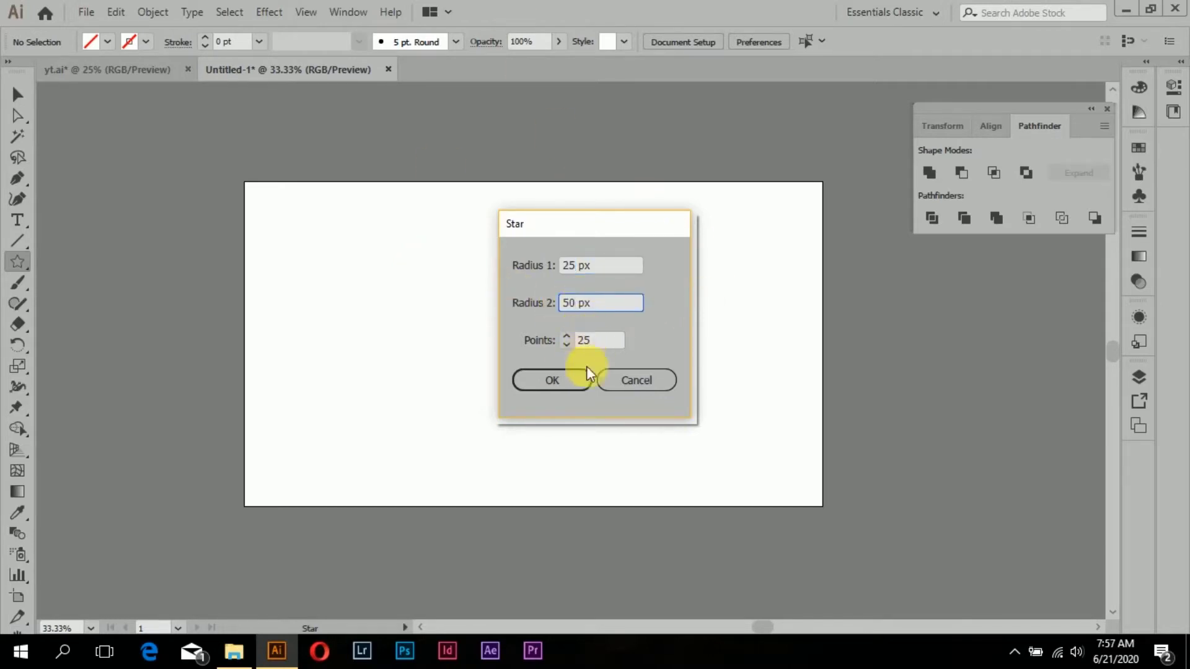
left_click(568, 384)
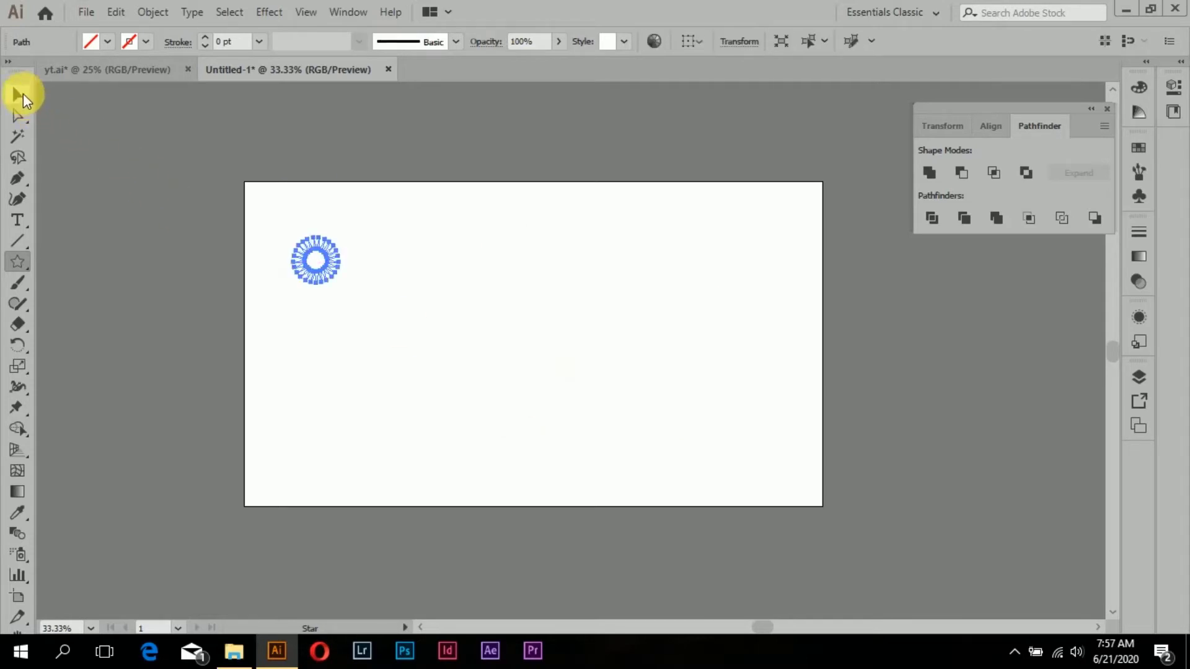
- Move the star into the grey area above the artboard's upper left and reselect it
left_click(17, 95)
left_click_drag(321, 265, 334, 140)
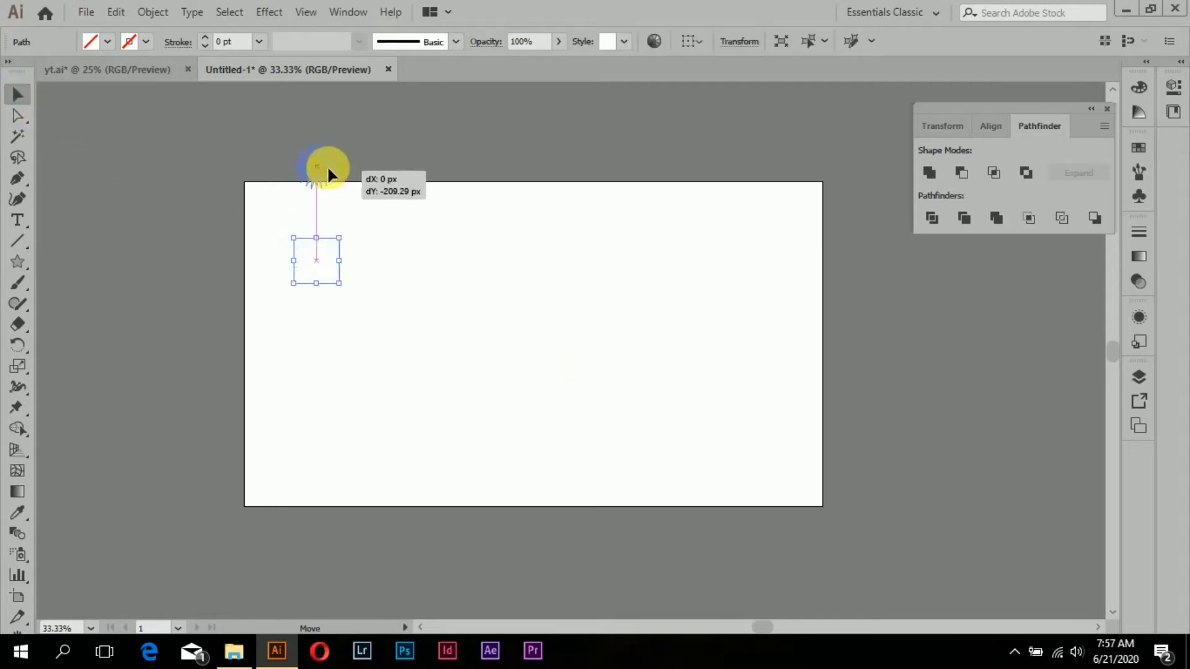
scroll(370, 140, "up", 2)
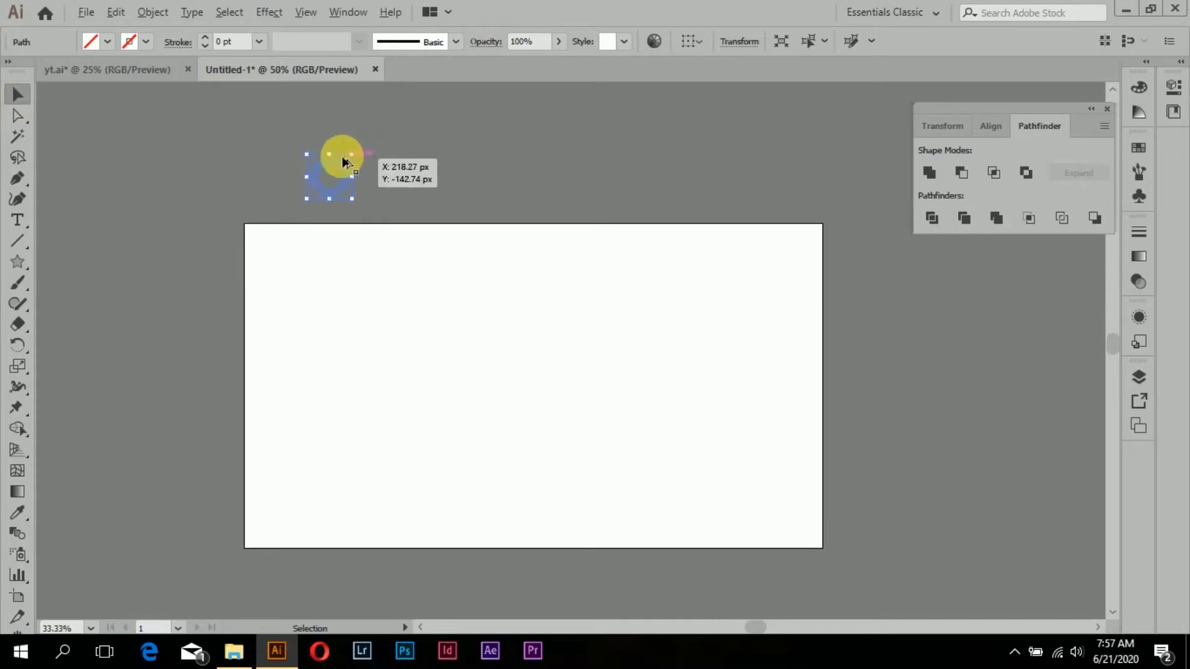
scroll(345, 160, "up", 2, "alt")
left_click(399, 191)
left_click_drag(253, 160, 421, 262)
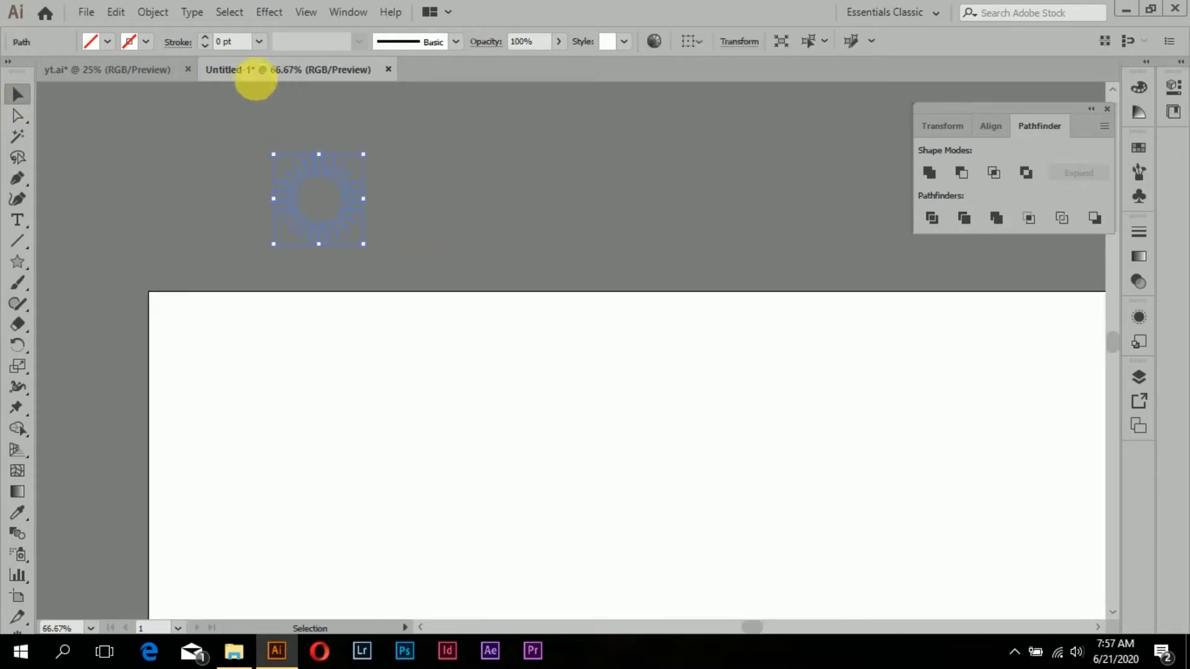
left_click(206, 120)
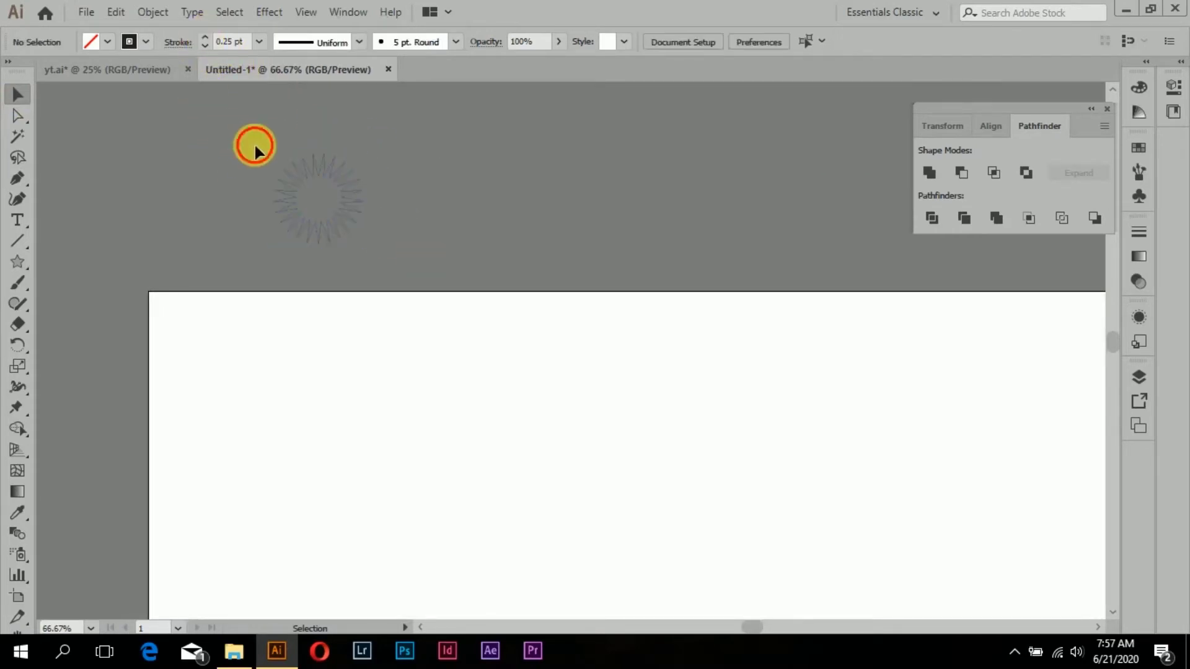
left_click_drag(252, 146, 420, 248)
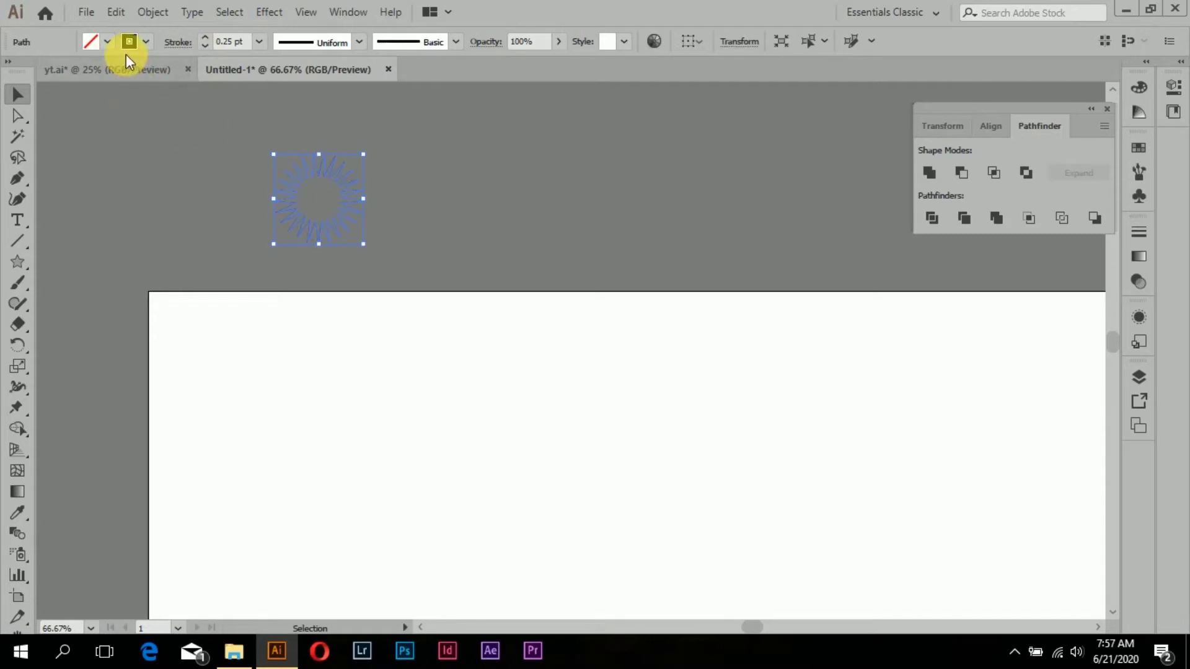
left_click(20, 492)
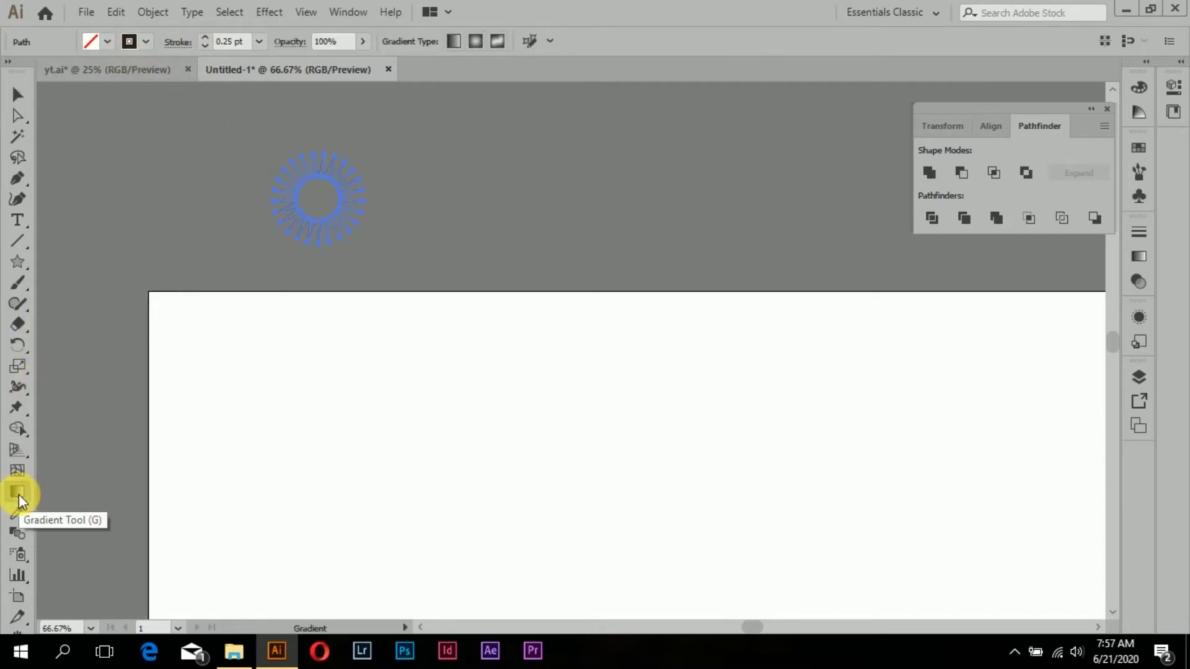
- Give the star a radial white-to-black preset gradient
double_click(19, 493)
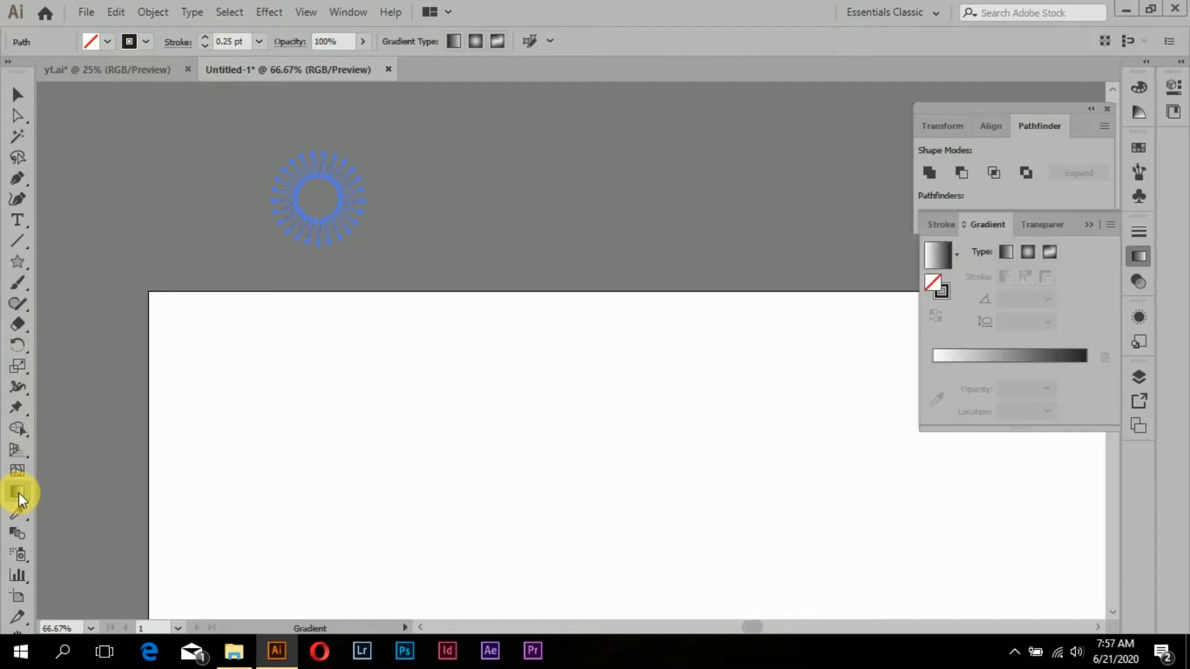
left_click(958, 256)
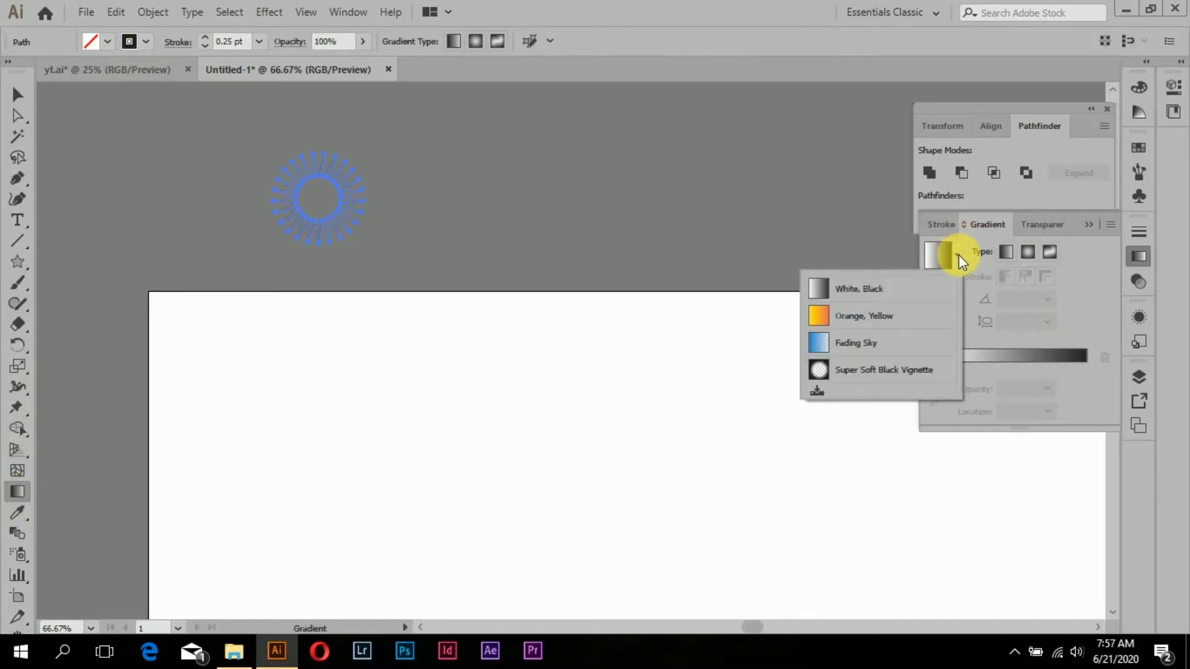
left_click(1030, 253)
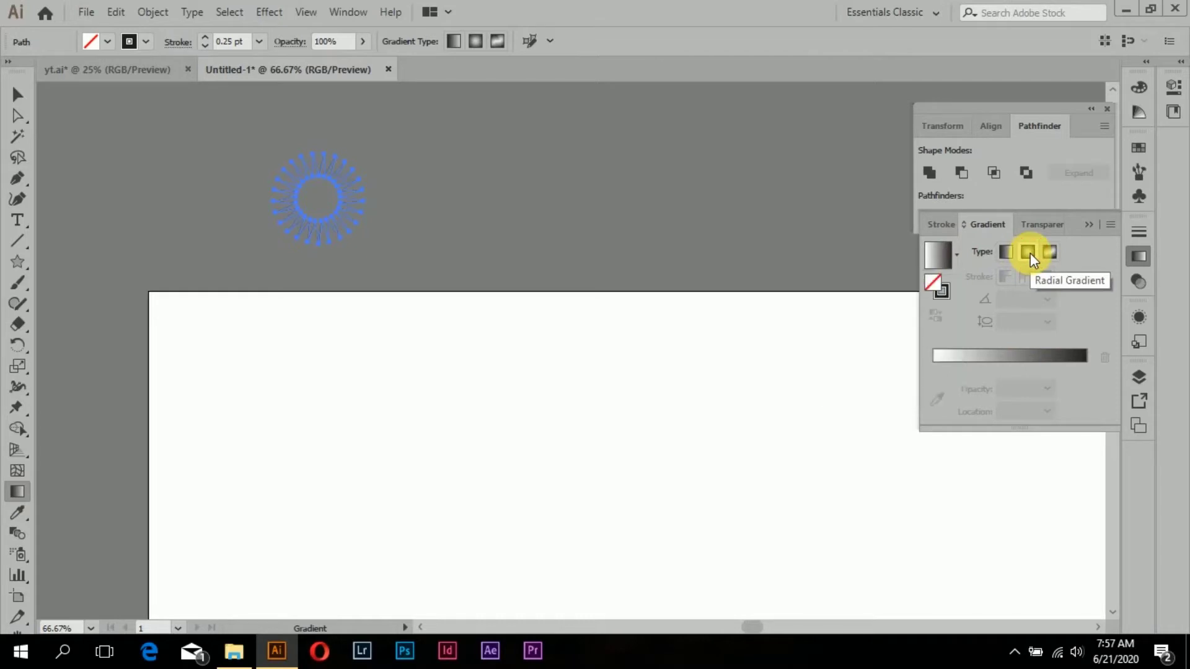
left_click(958, 256)
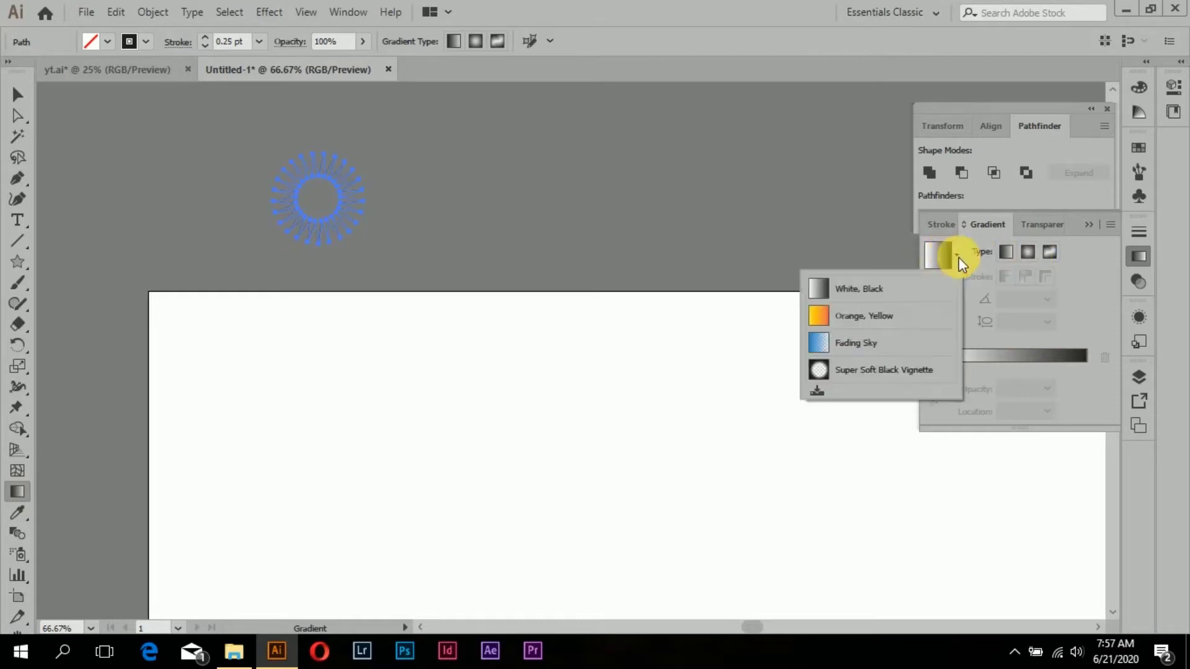
left_click(852, 288)
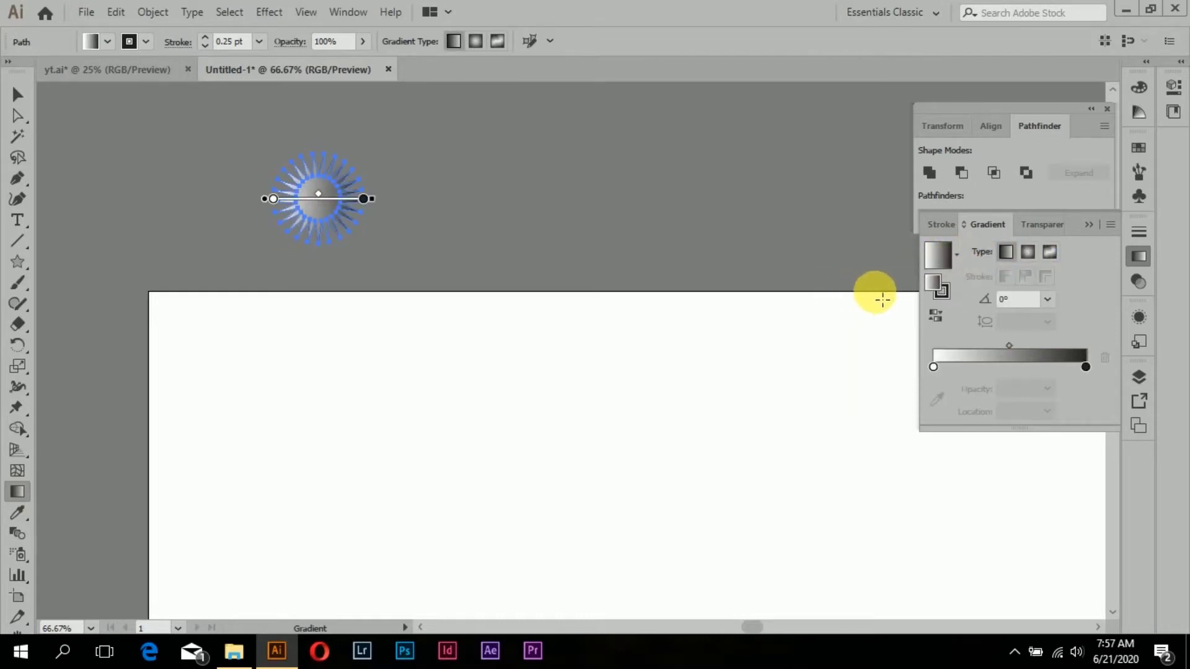
left_click(1028, 252)
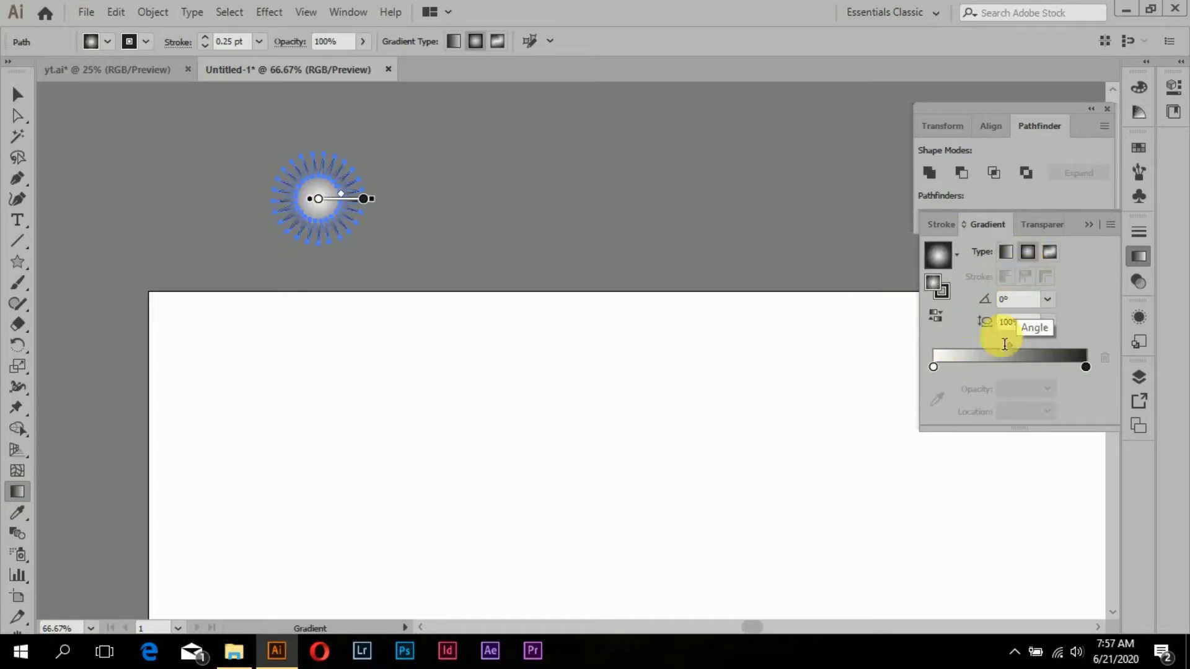
- Recolour the gradient with a pink centre and a blue outer end
left_click(933, 367)
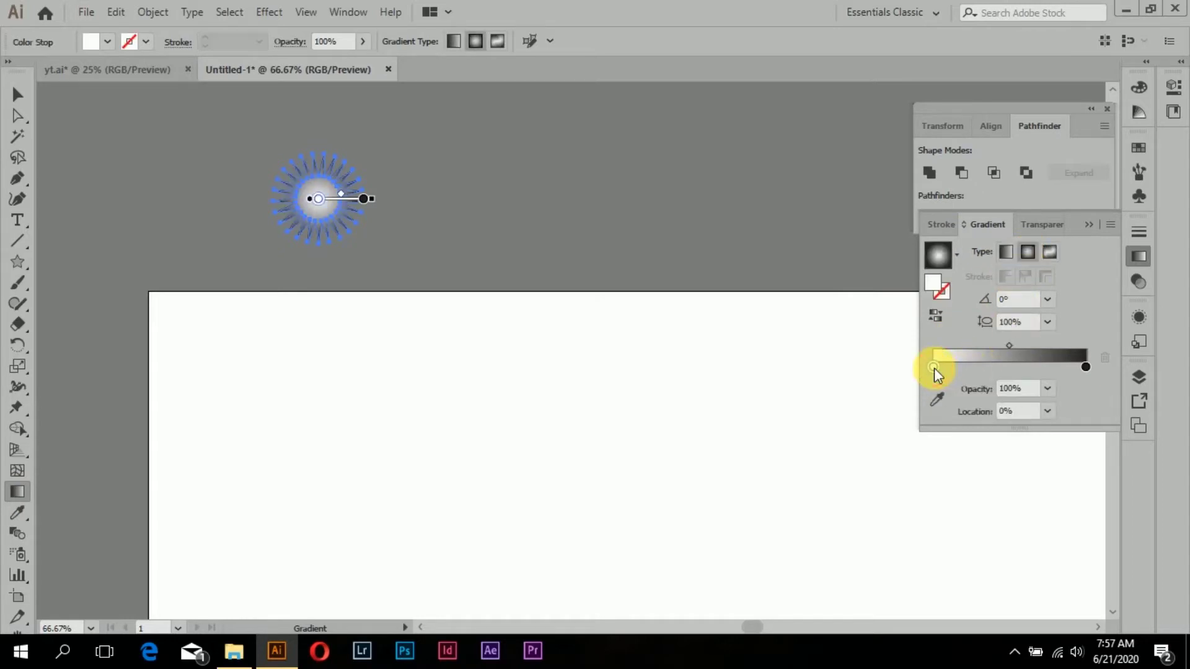
double_click(934, 366)
left_click(971, 421)
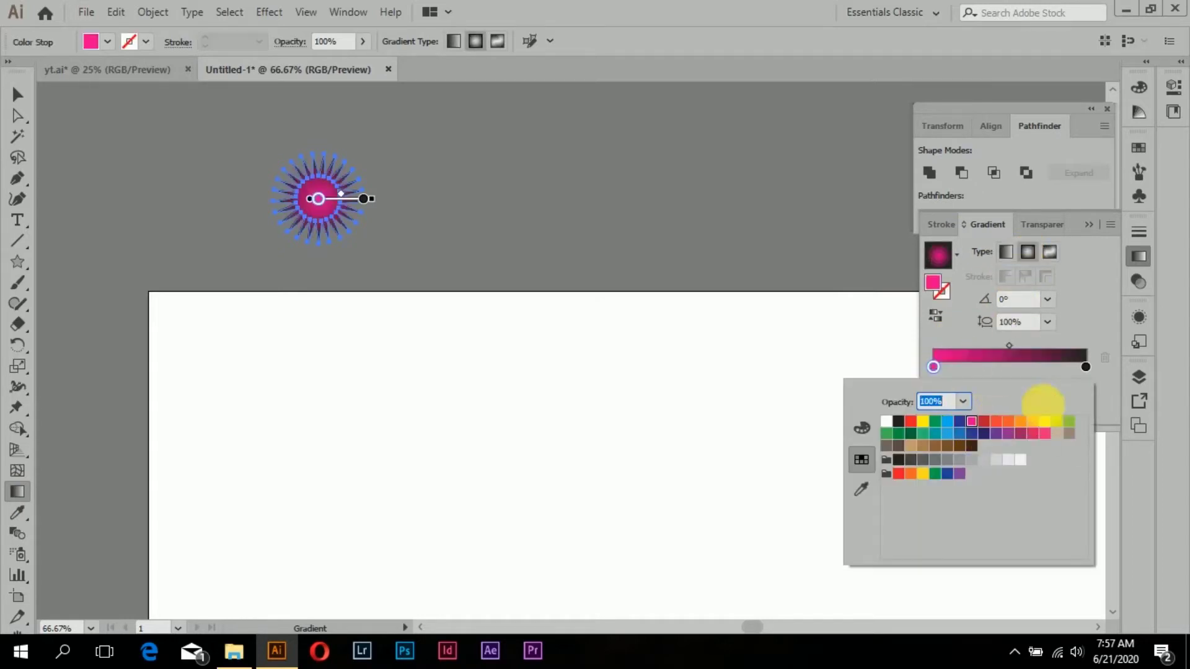
double_click(1086, 367)
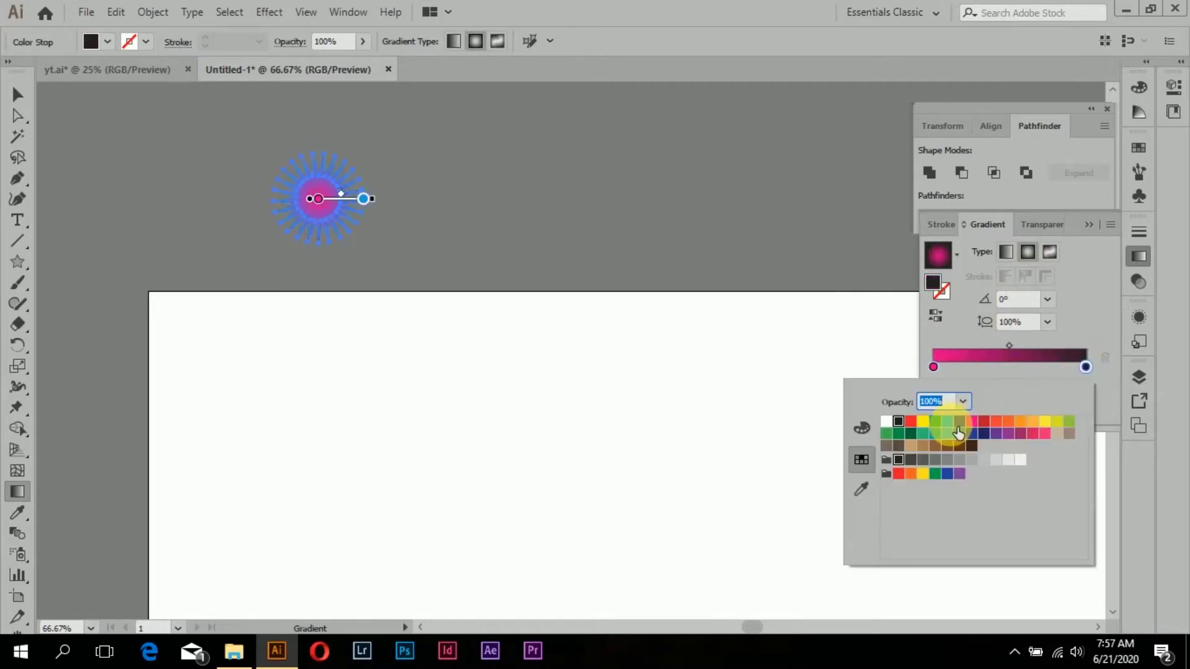
left_click(958, 433)
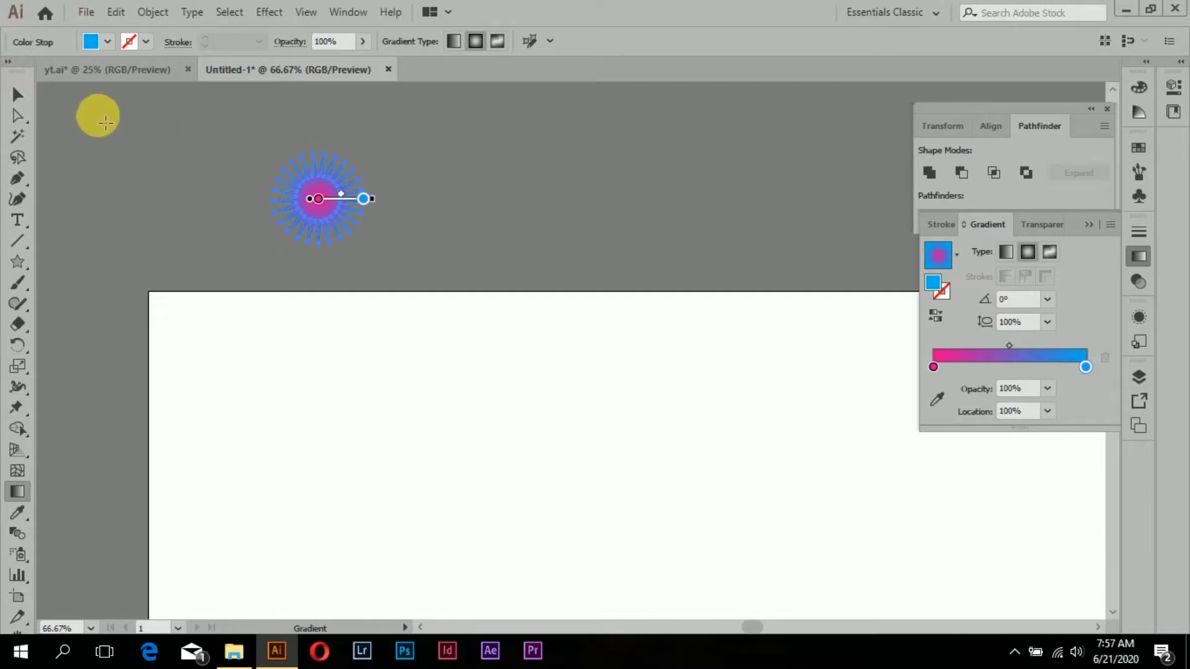
- Set the star's stroke to None and deselect it
left_click(17, 95)
left_click(404, 209)
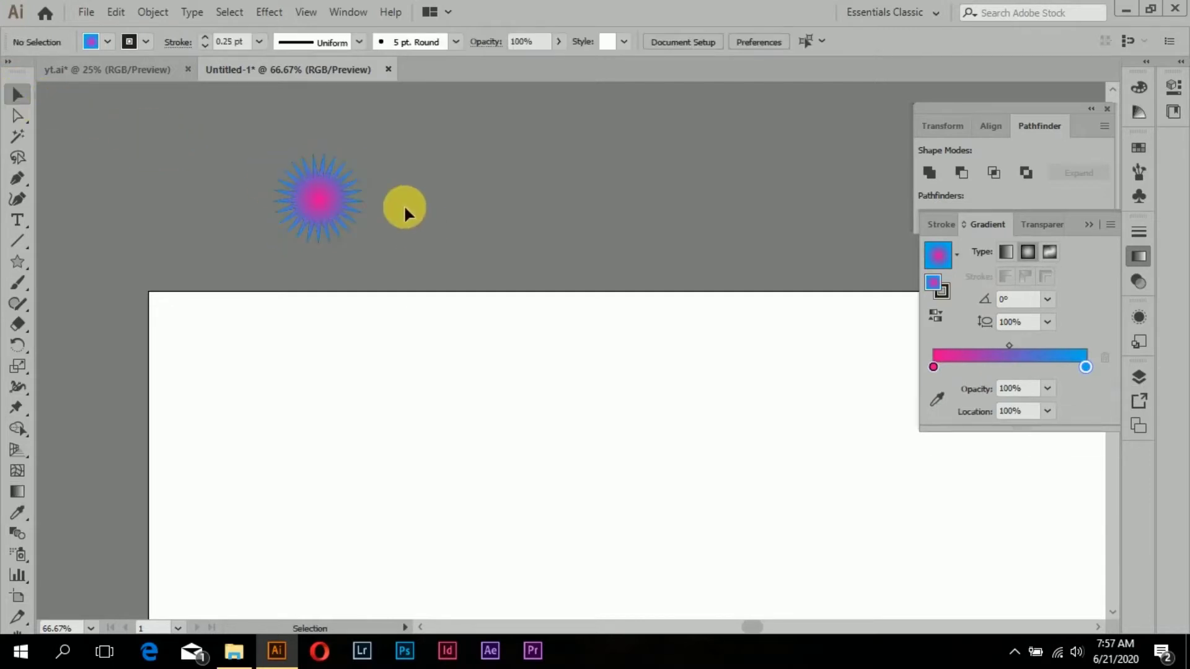
scroll(366, 181, "up", 2)
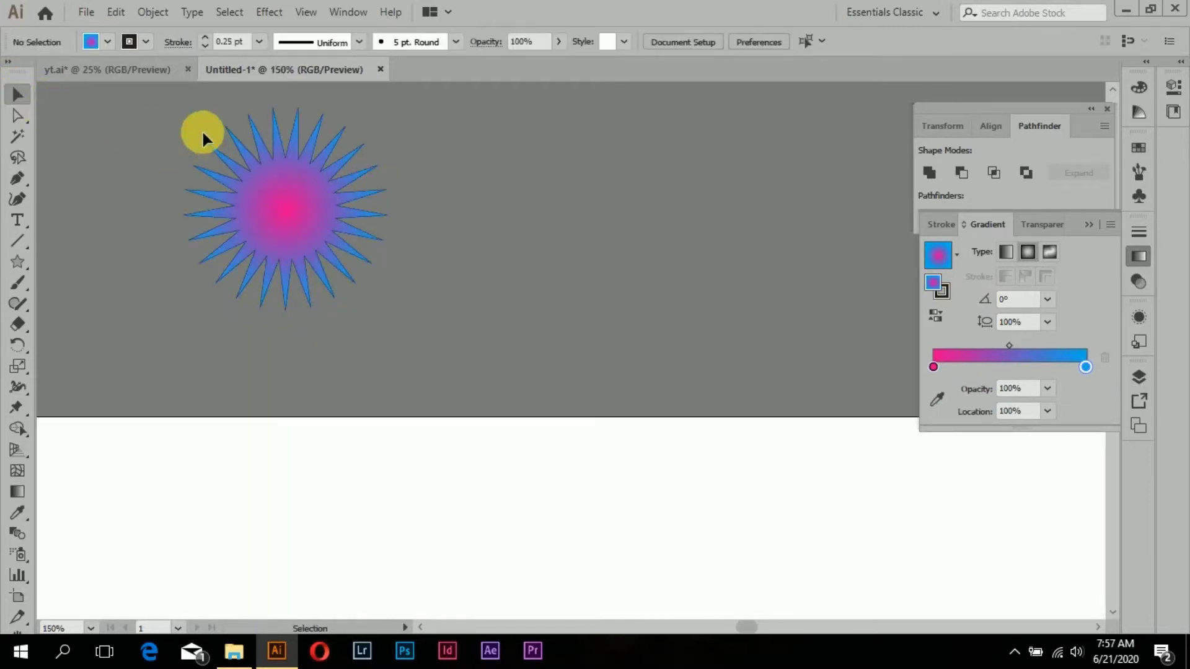
left_click(333, 220)
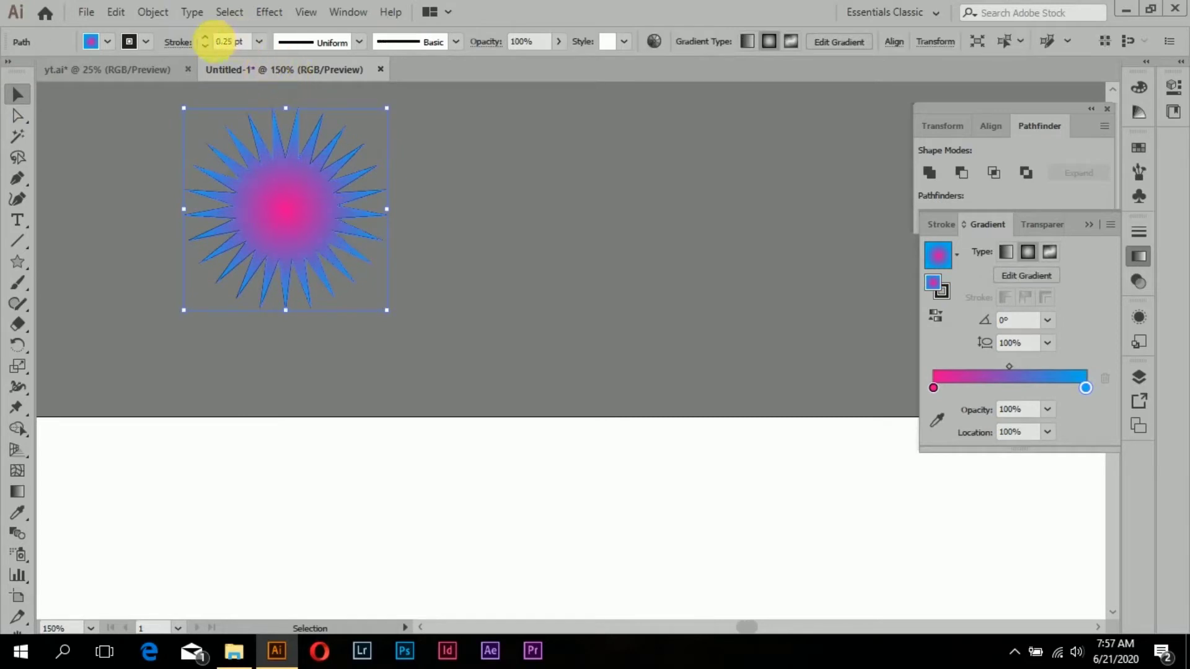
left_click(206, 47)
left_click(198, 124)
scroll(338, 215, "down", 2)
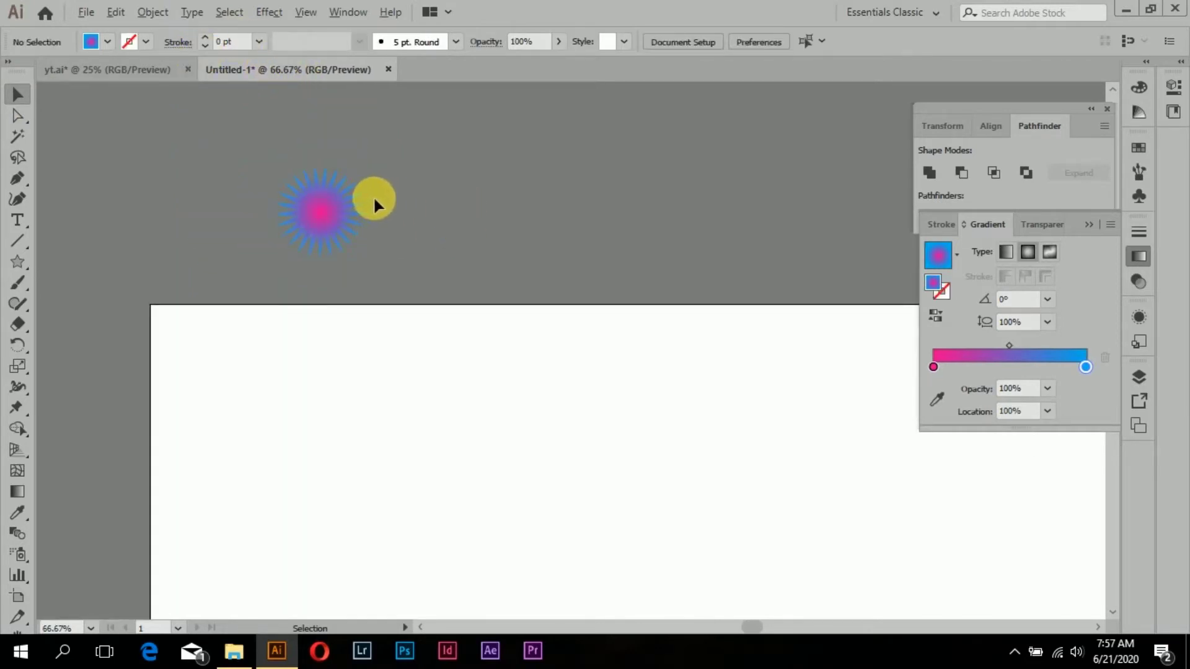
scroll(371, 192, "up", 3)
scroll(310, 187, "down", 3)
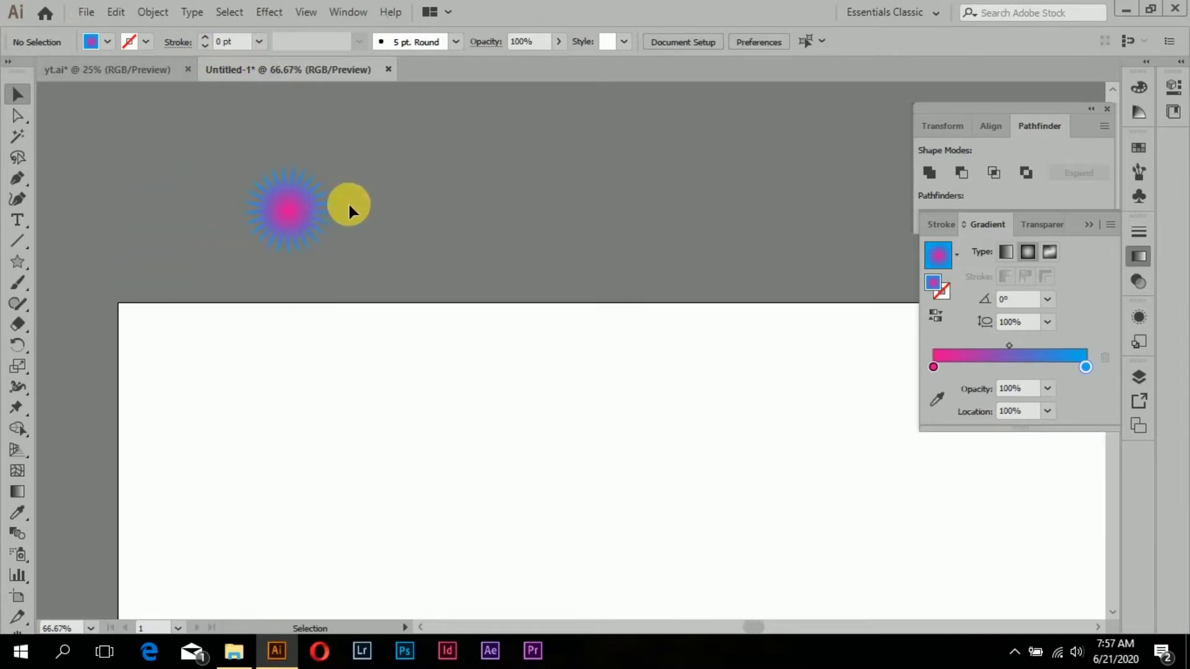
- Scale the gradient star down with its corner handle
left_click_drag(308, 199, 295, 209)
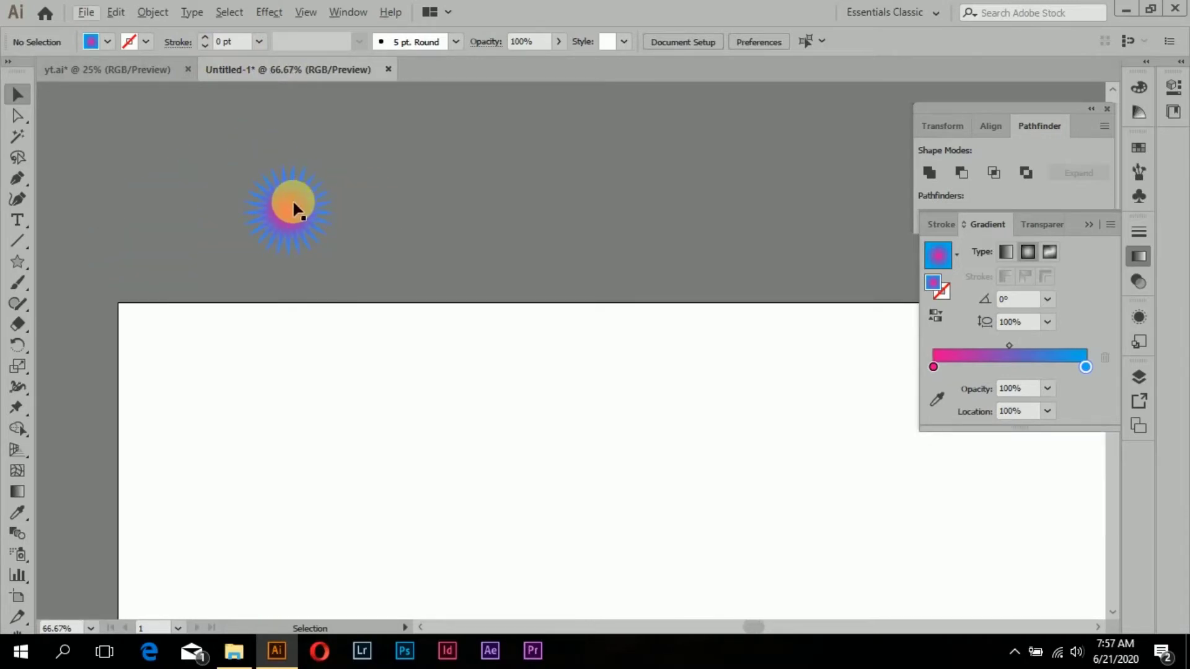
left_click(333, 176)
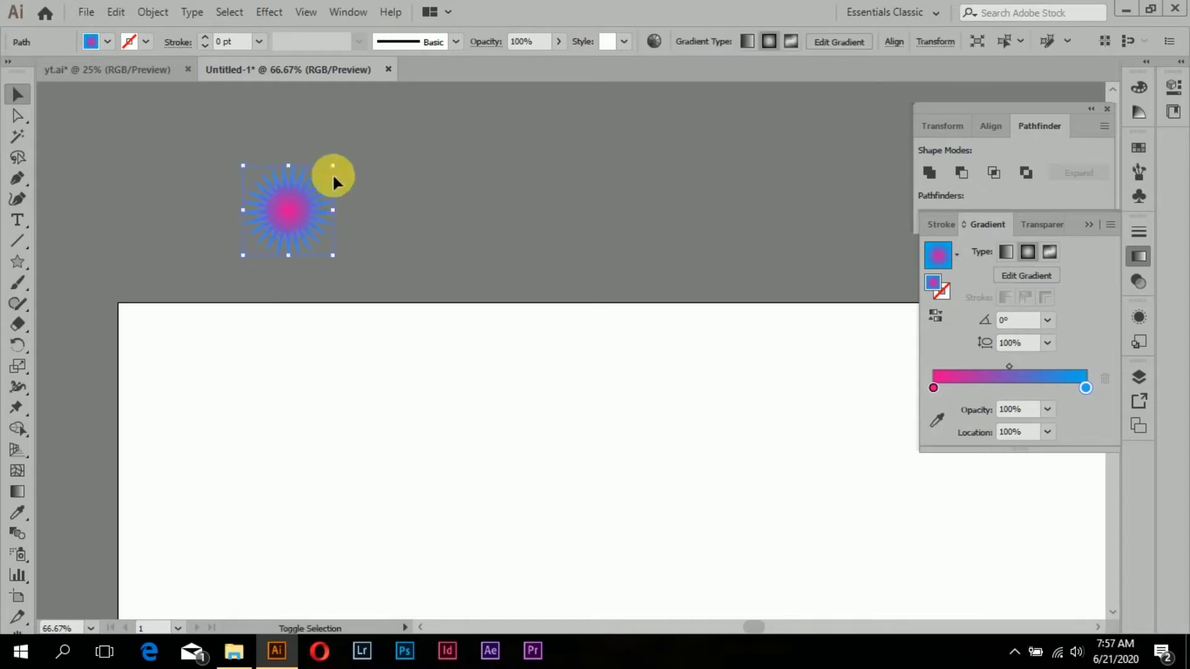
left_click_drag(338, 167, 321, 178)
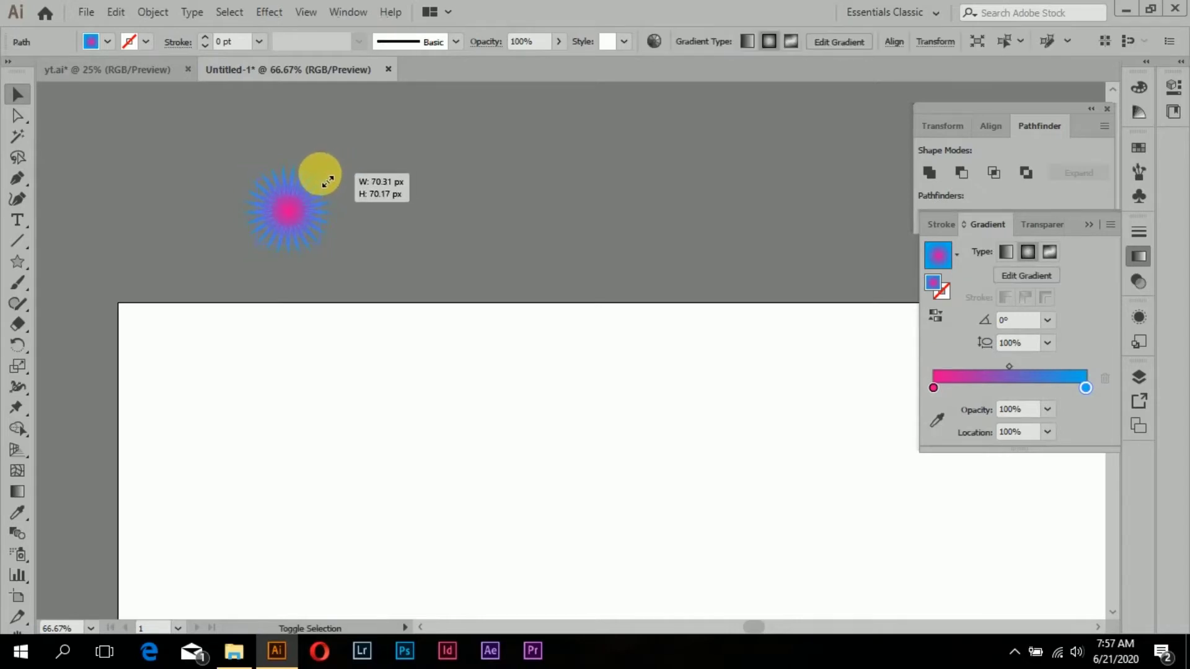
left_click(389, 193)
- Alt-drag a copy of the star to the right and scale the copy up
left_click_drag(304, 200, 594, 211)
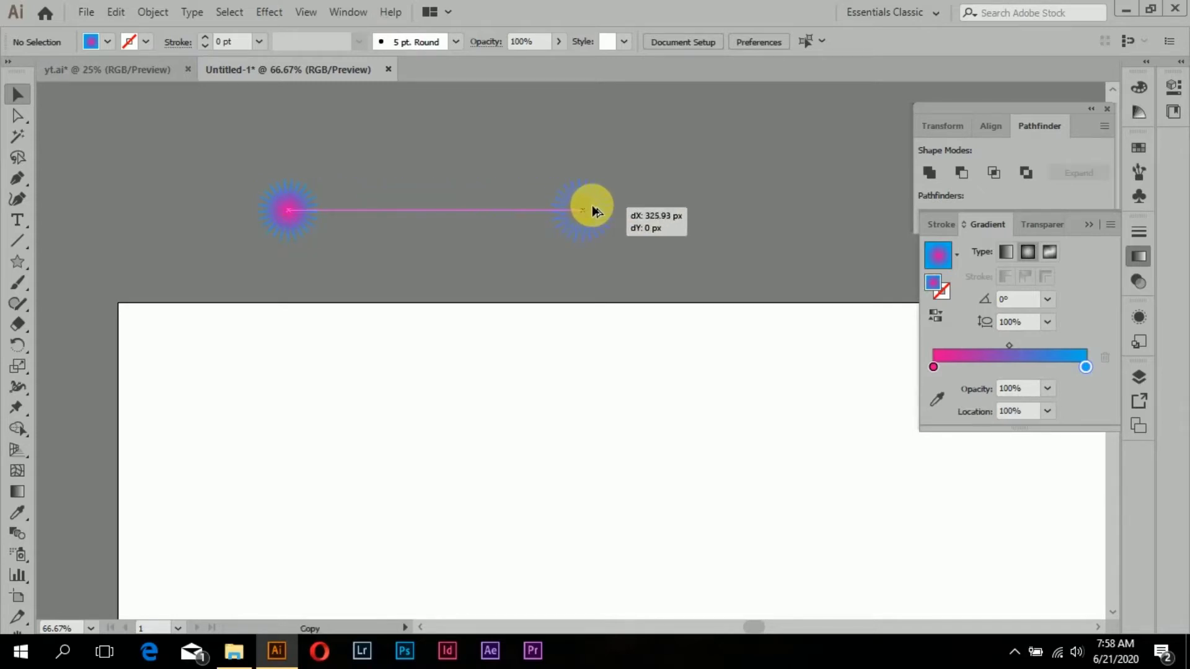
left_click_drag(593, 211, 551, 209)
scroll(704, 195, "up", 1)
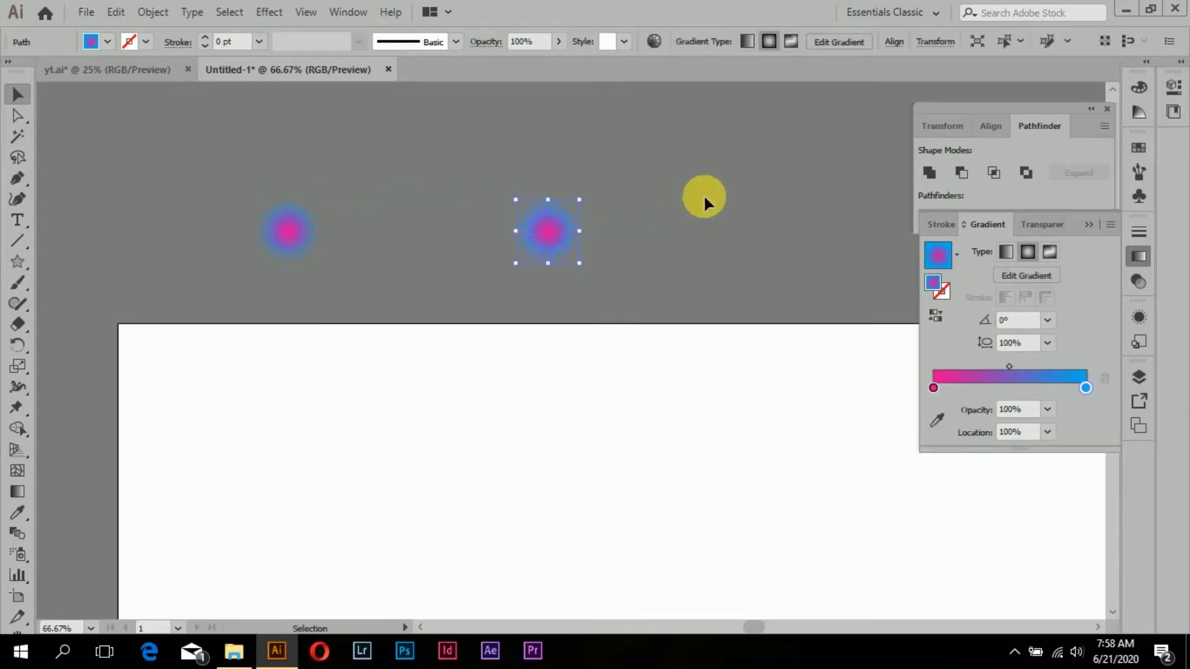
scroll(704, 195, "up", 1)
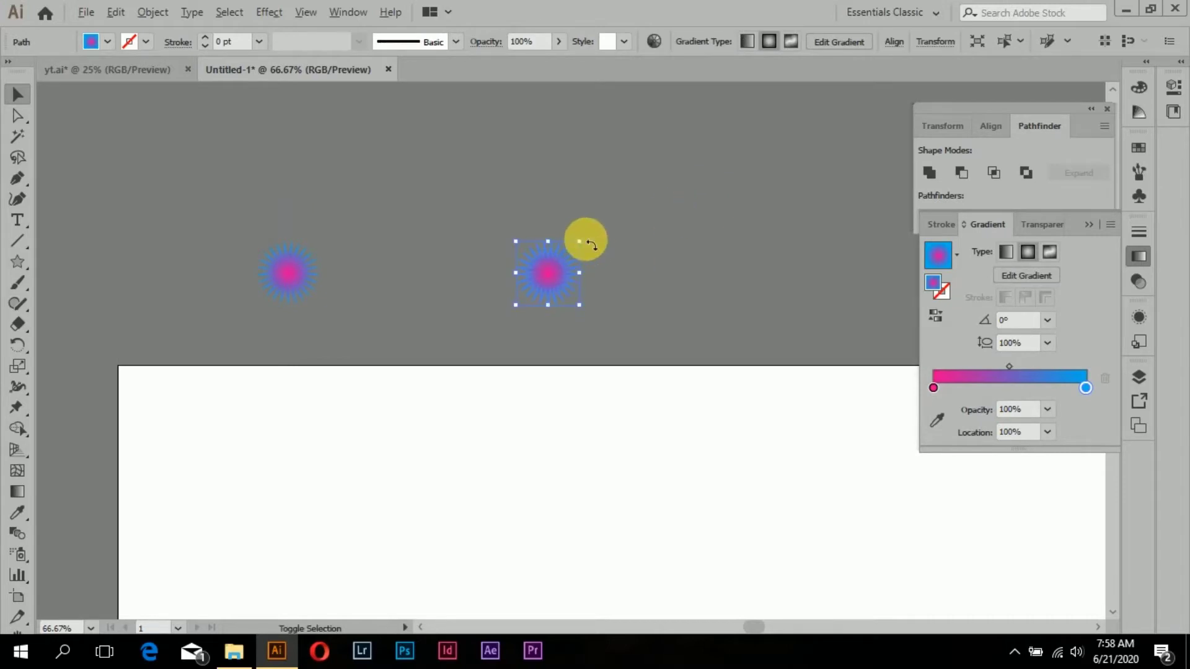
left_click_drag(580, 240, 624, 209)
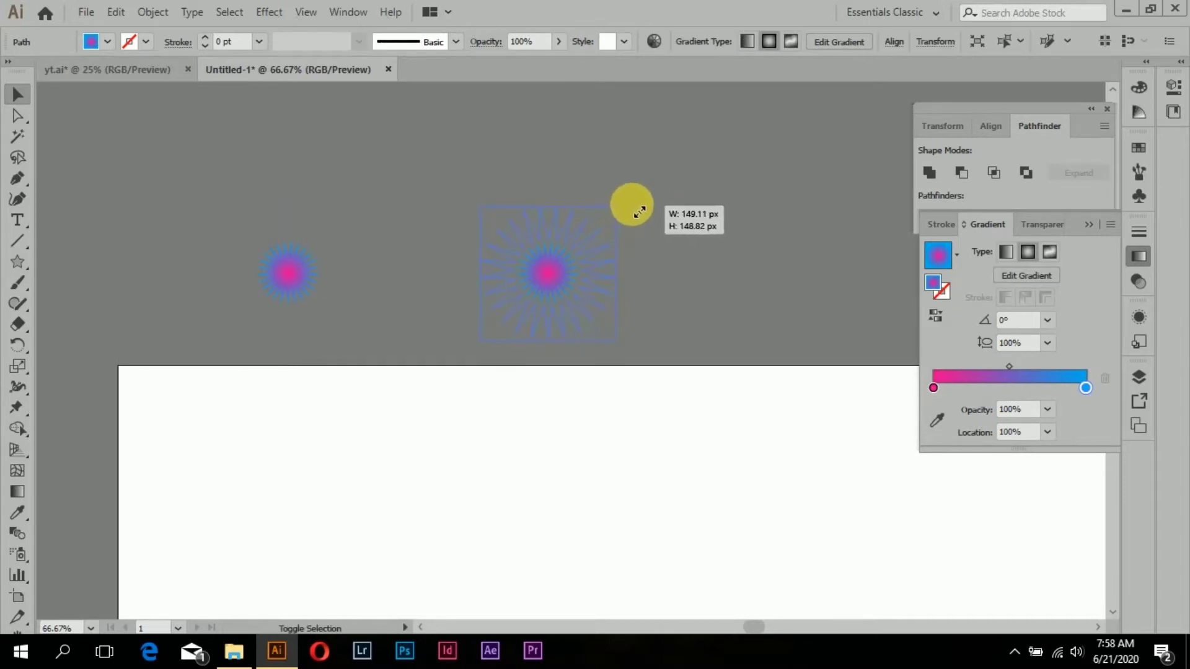
left_click_drag(624, 208, 618, 209)
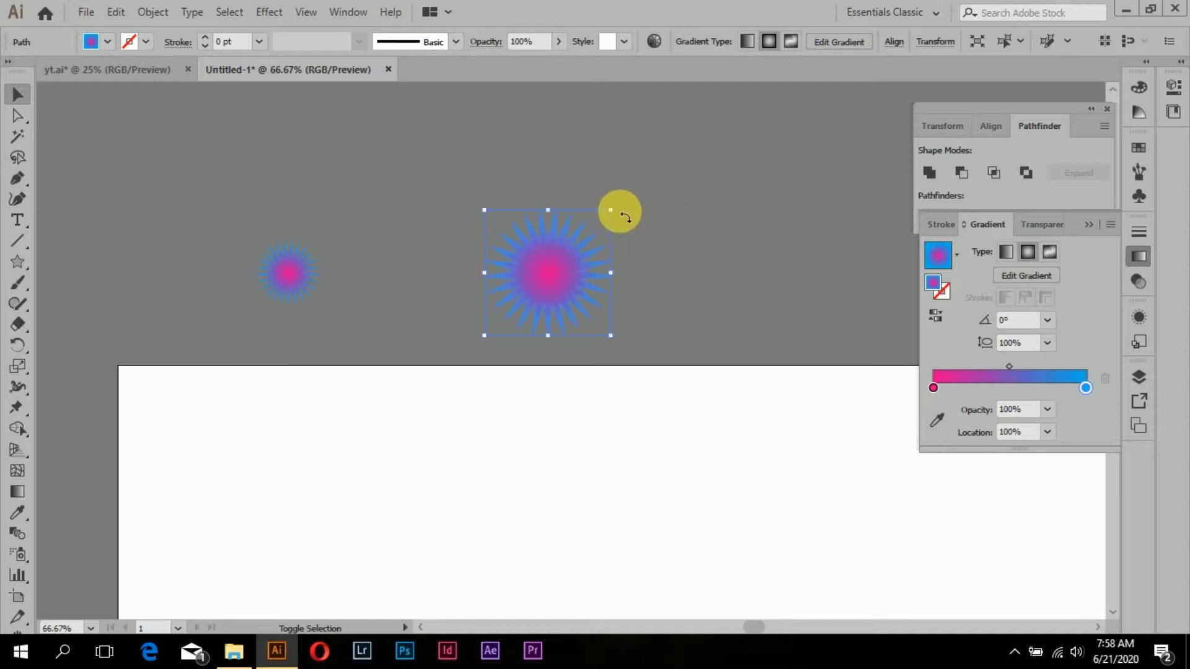
- Blend the small star into the large star with the Blend tool
left_click(326, 205)
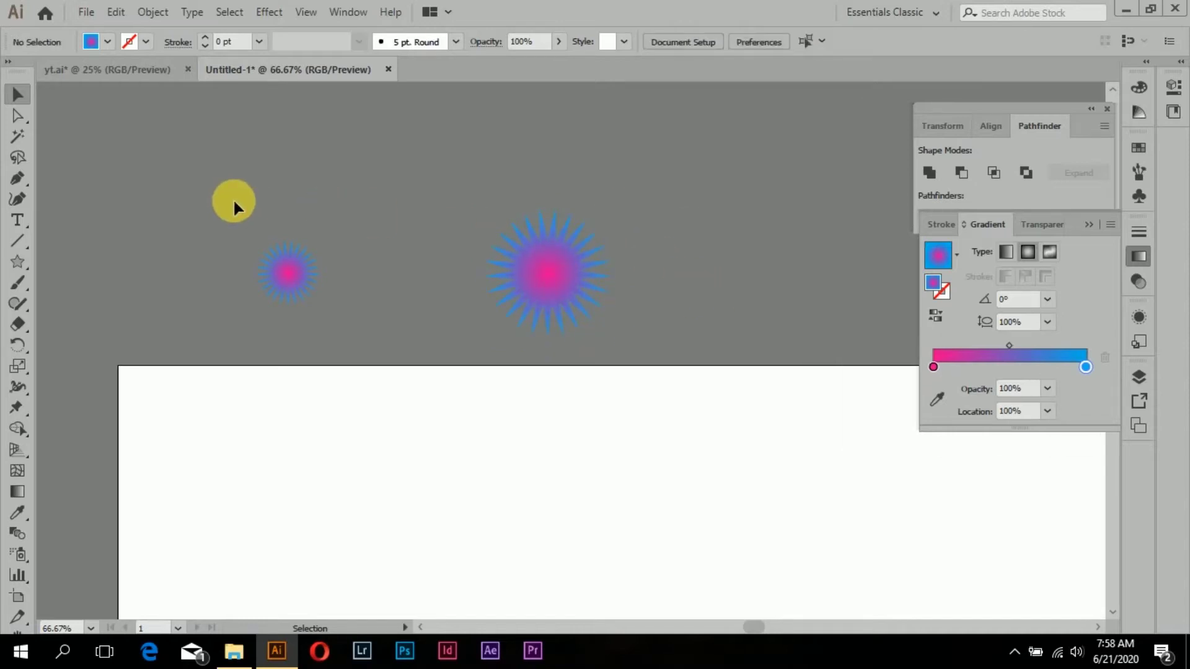
key("ctrl+a")
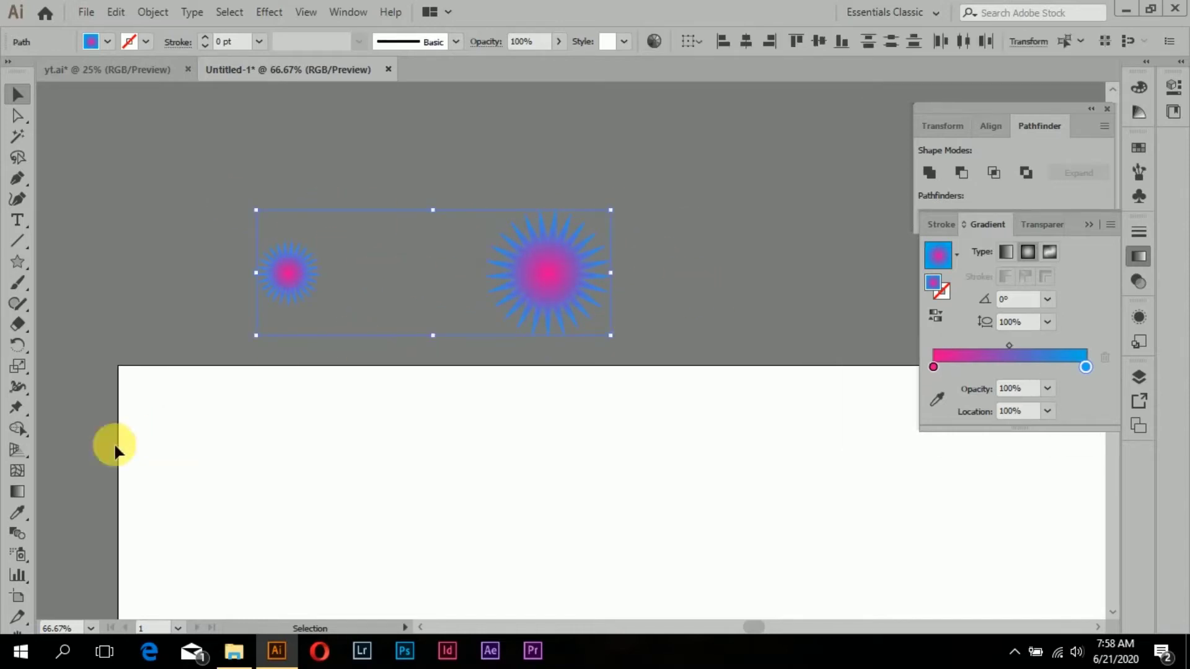
left_click(21, 537)
left_click(290, 267)
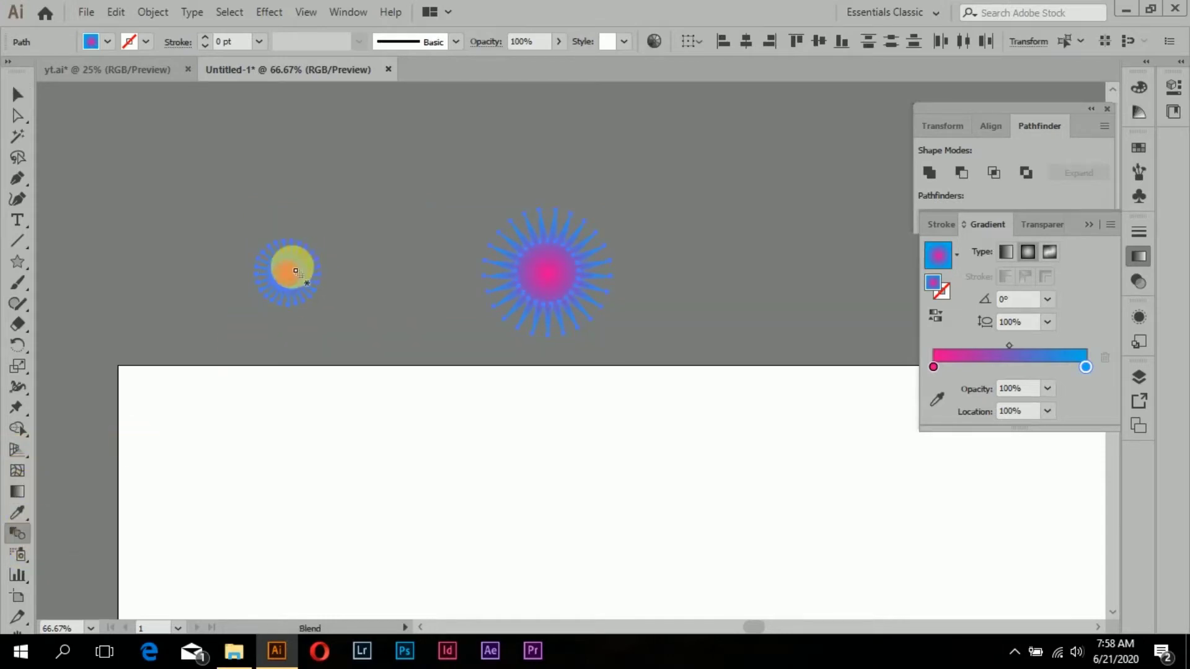
left_click(548, 282)
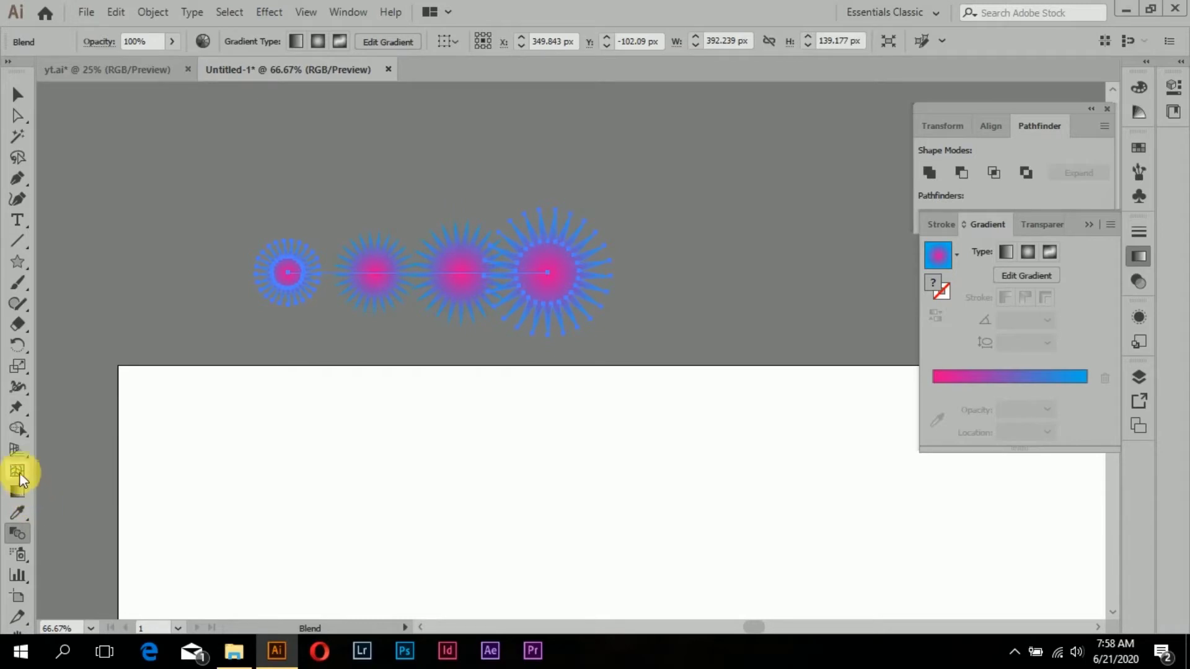
- Set the blend spacing to Specified Distance of 1 px
double_click(24, 530)
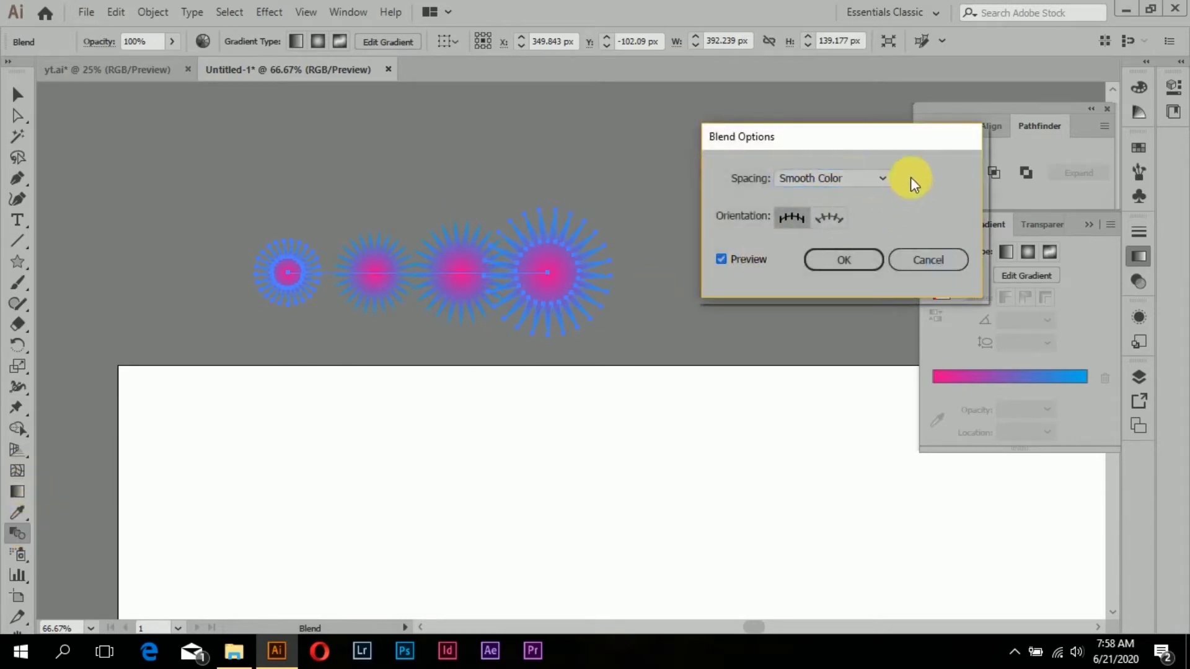
left_click(879, 182)
left_click(862, 235)
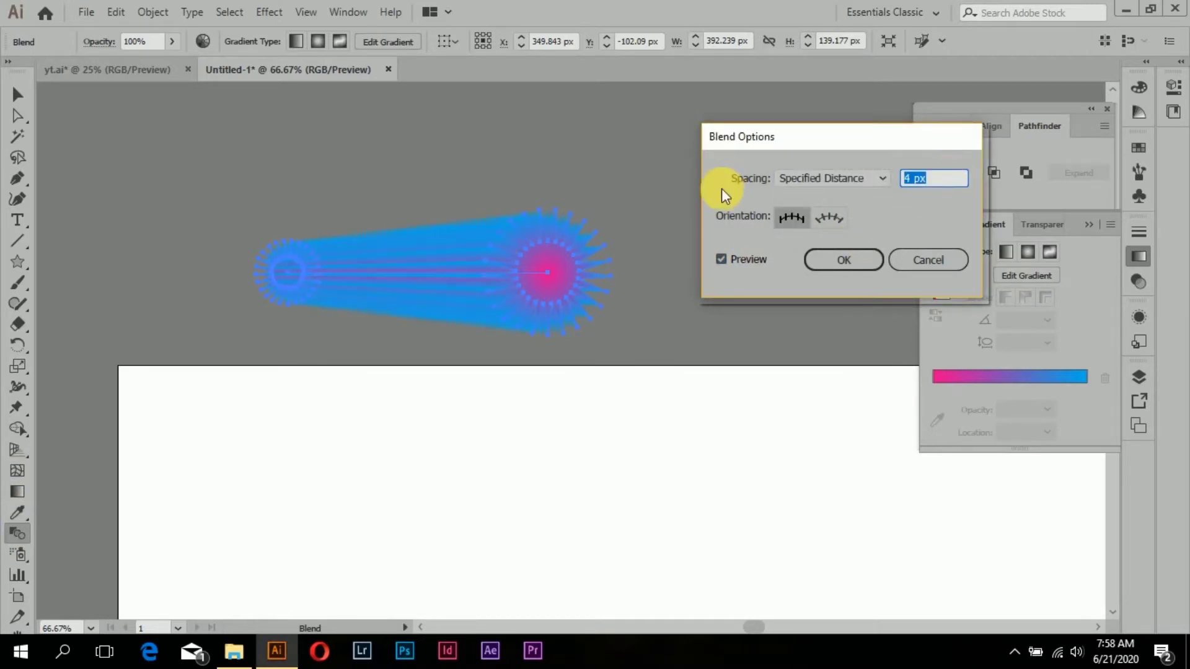
type("1")
key("Return")
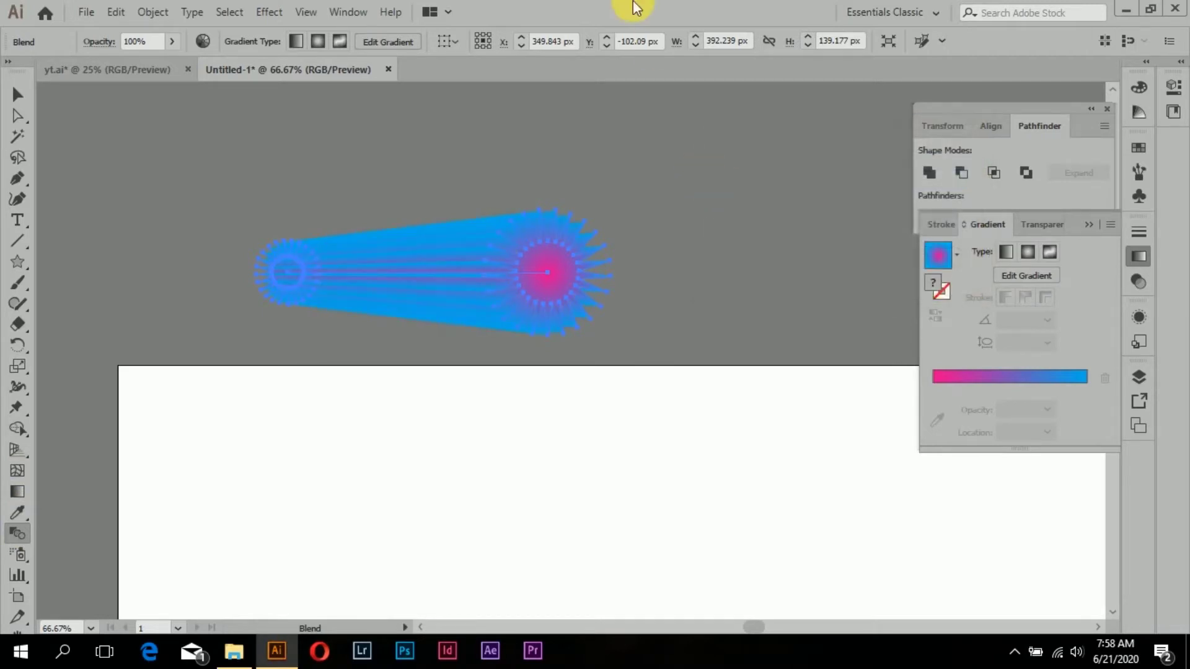
left_click(18, 94)
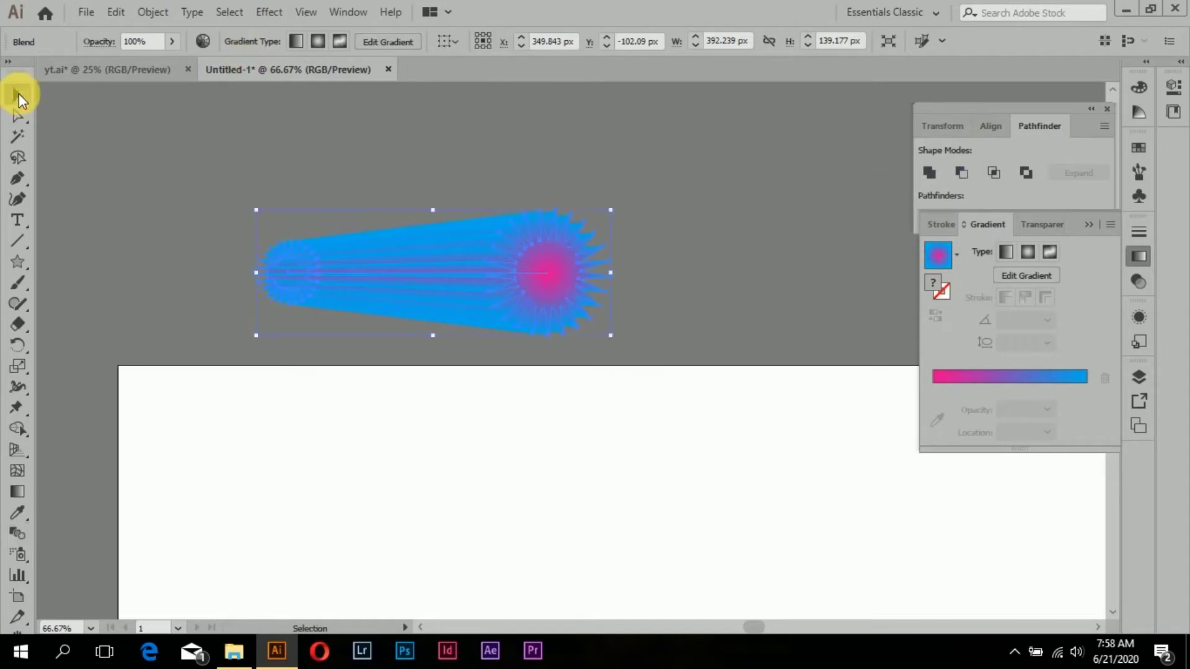
left_click(339, 171)
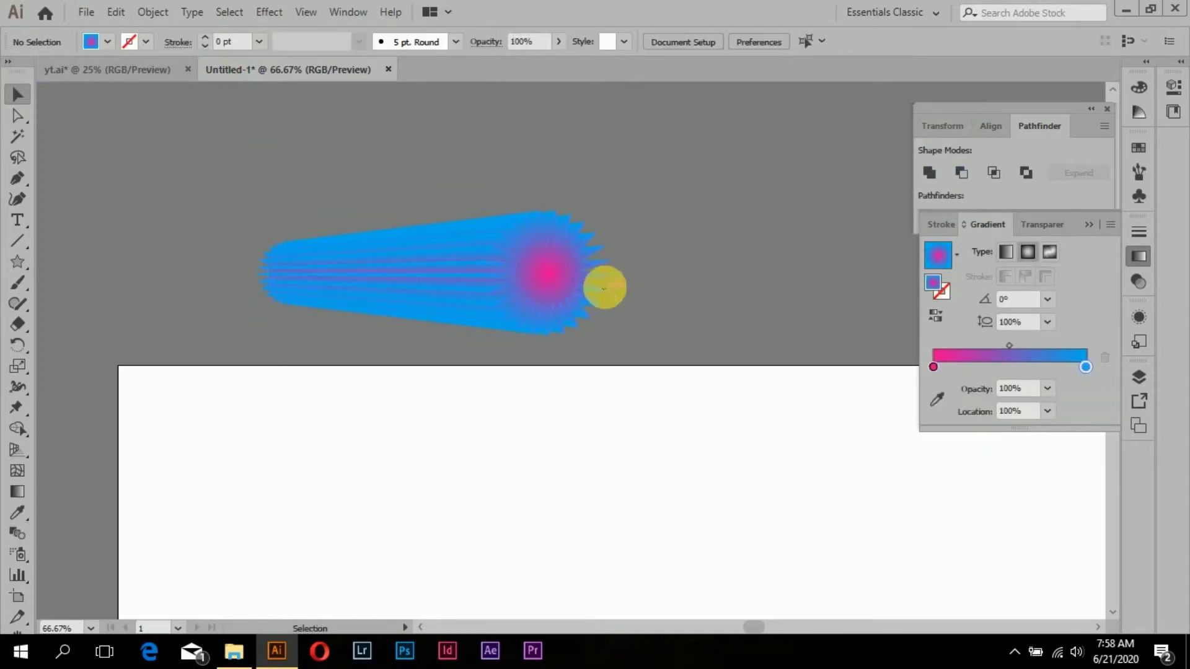
- Draw an artboard-sized rectangle filled with a linear pink-to-blue gradient
scroll(624, 318, "down", 1, "alt")
scroll(681, 344, "down", 3)
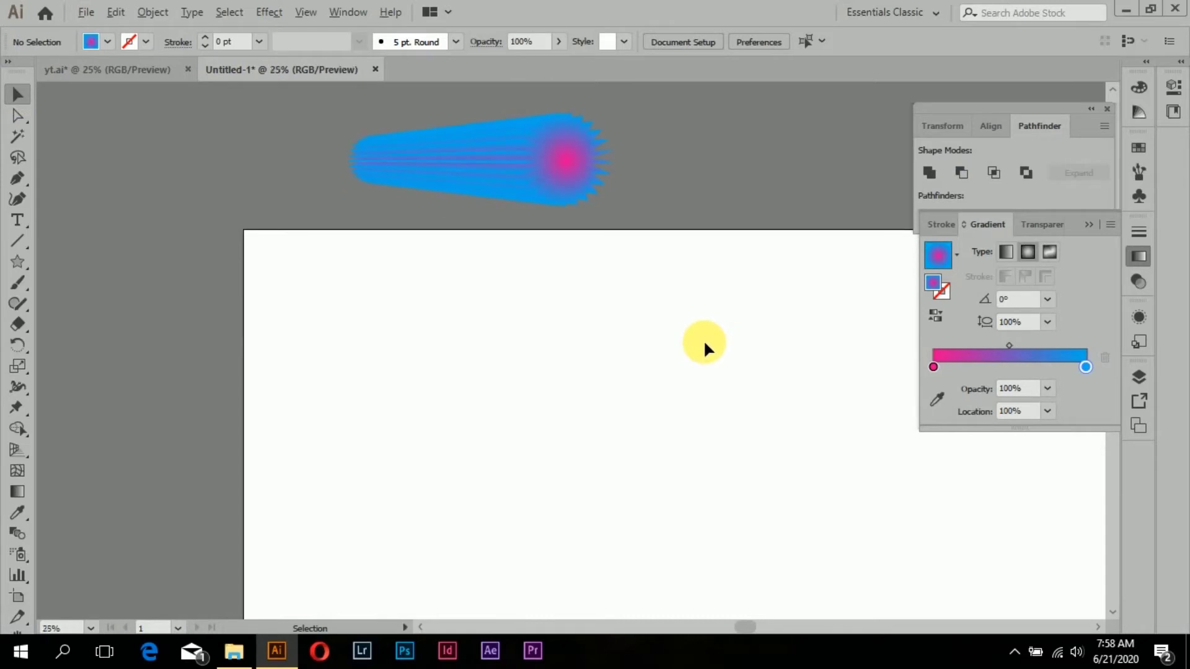
key("ctrl+minus")
scroll(699, 353, "right", 1)
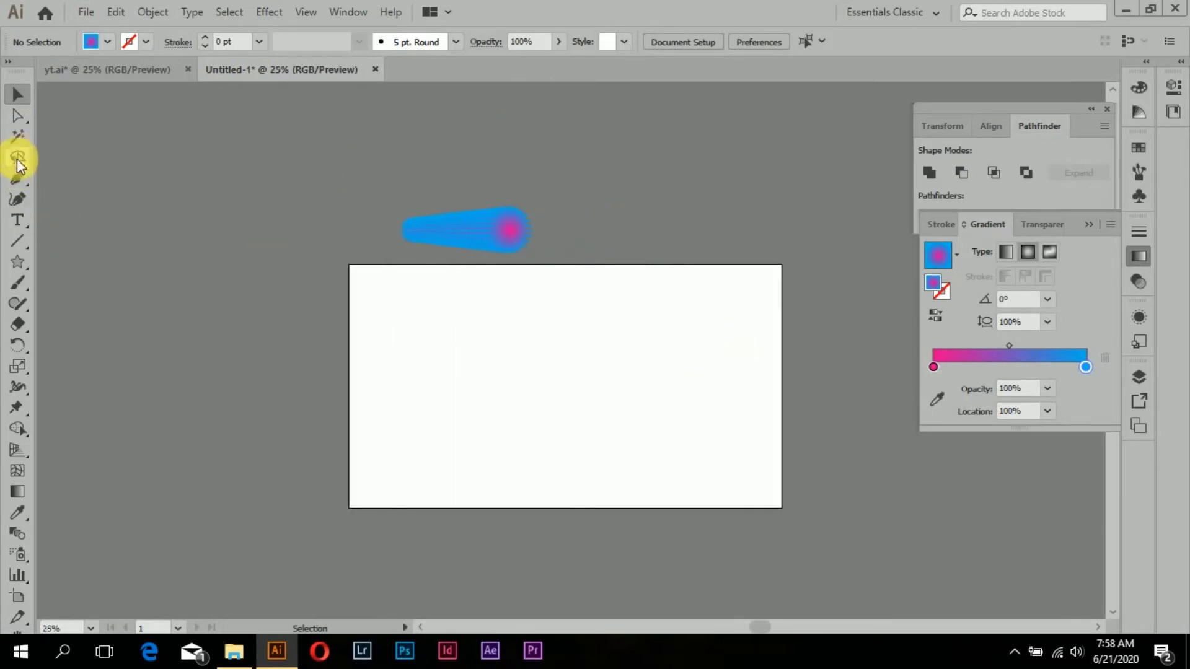
left_click_drag(15, 267, 68, 260)
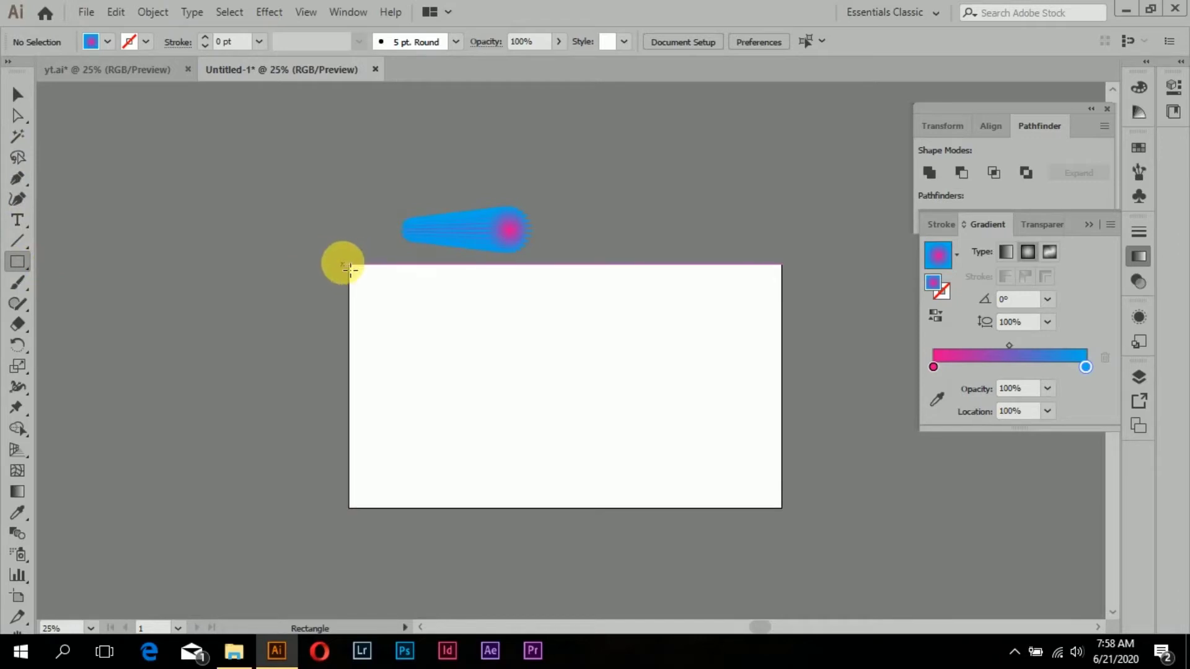
mouse_move(345, 261)
left_mouse_down()
mouse_move(839, 524)
mouse_move(792, 513)
left_mouse_up()
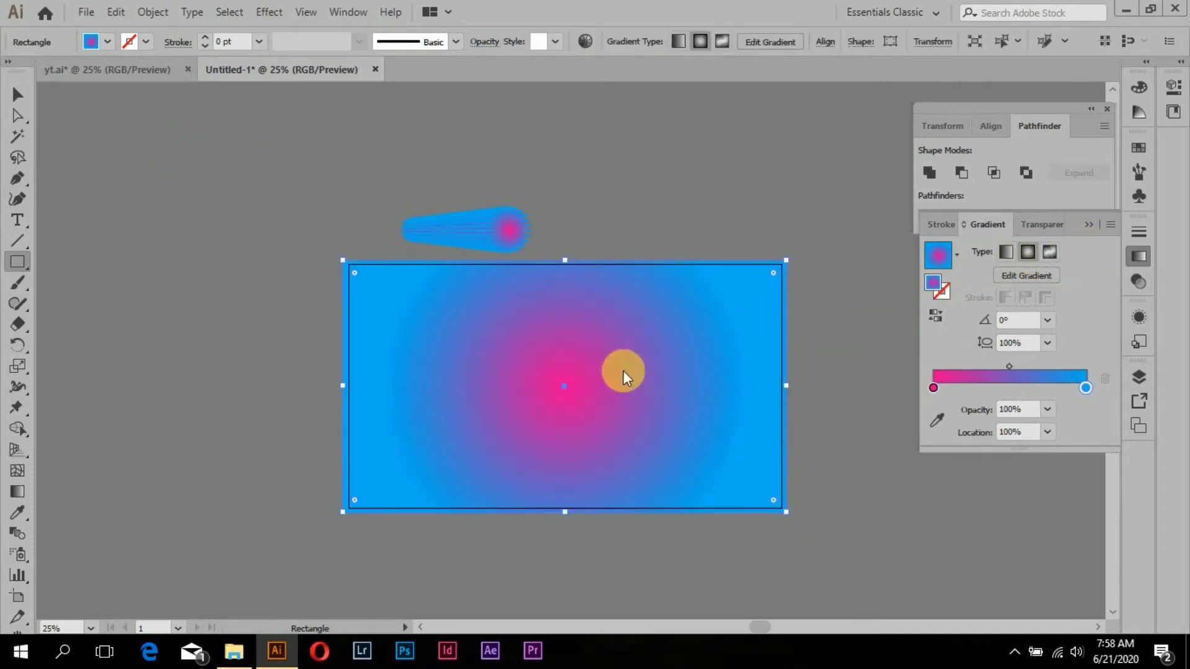
left_click(1005, 252)
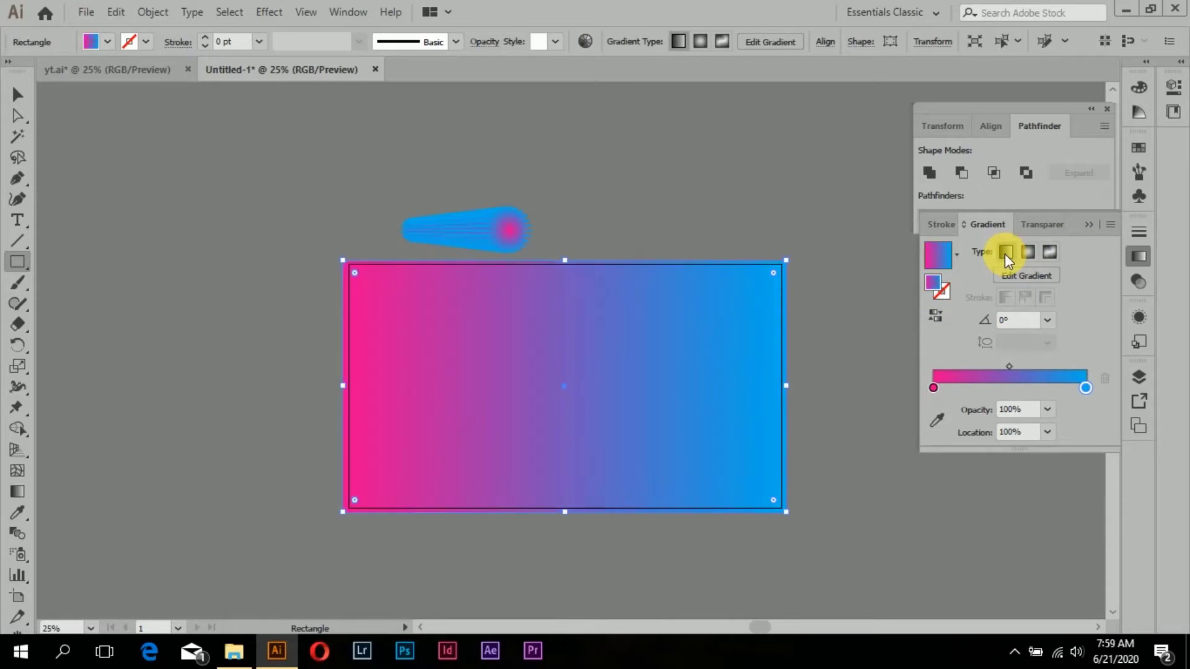
left_click(23, 93)
left_click(391, 302, "ctrl")
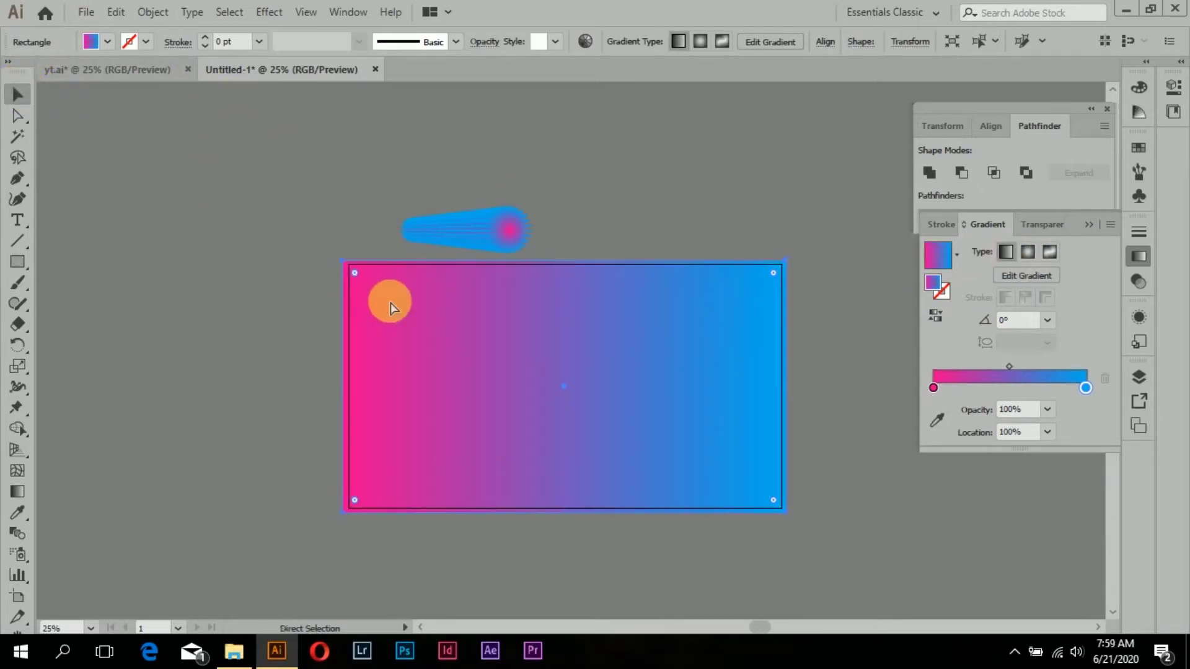
key("ctrl+shift+a")
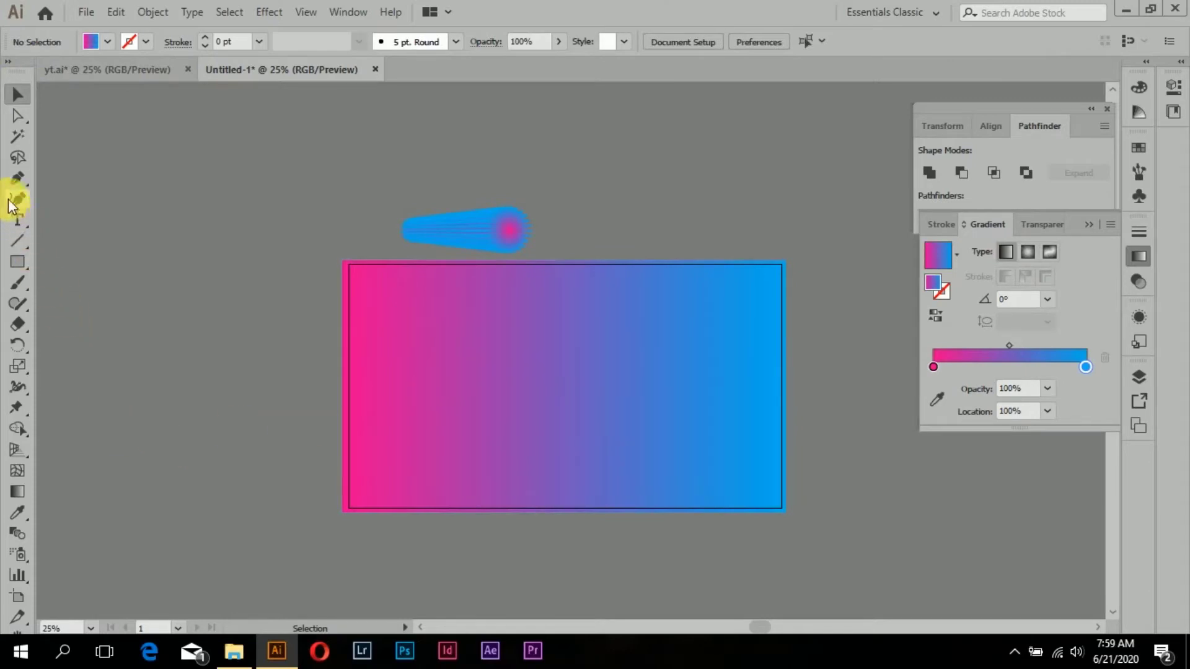
- Start a Pen path at the lower left, then set the fill to None
left_click(18, 180)
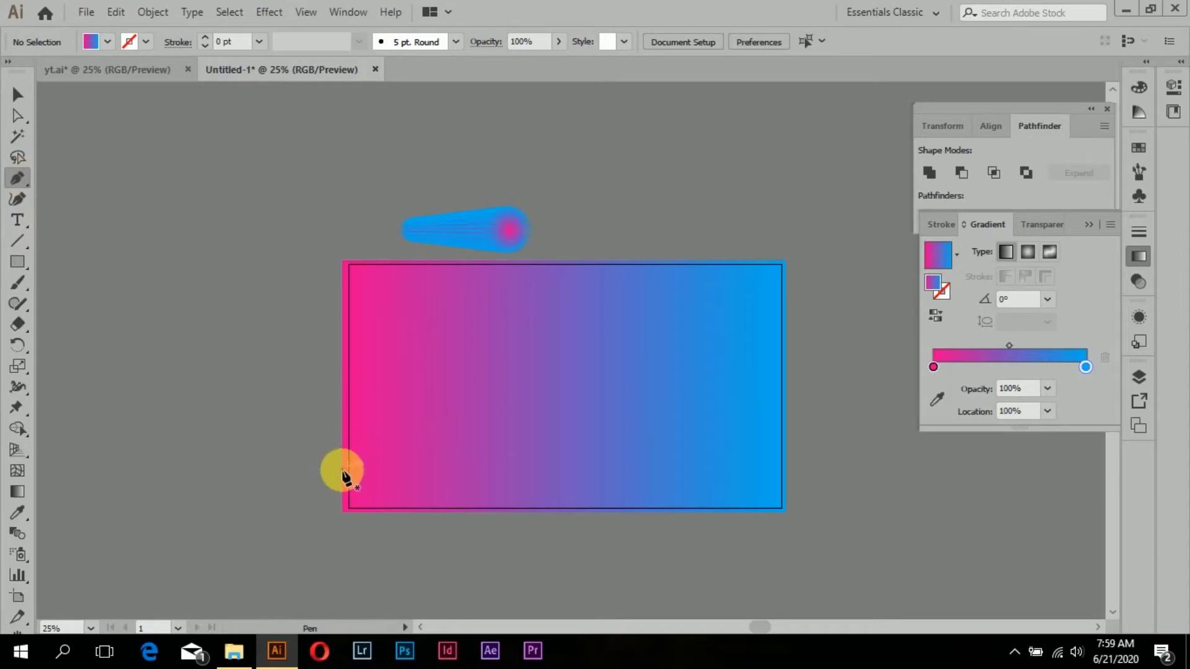
left_click(315, 472)
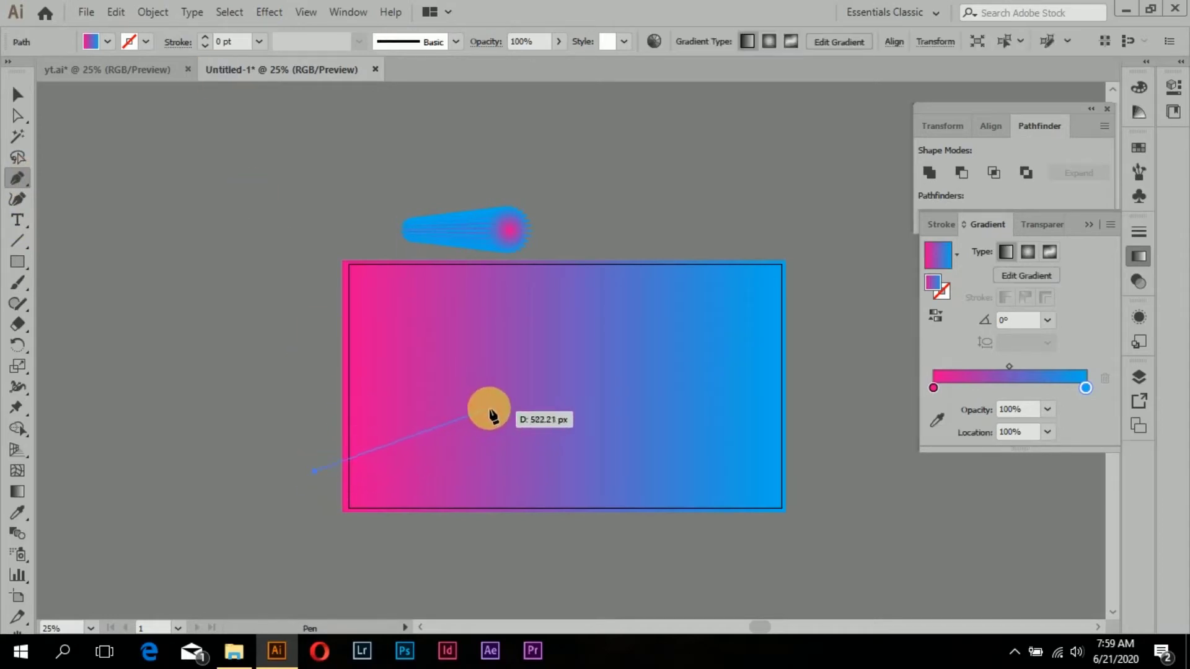
left_click_drag(510, 400, 576, 372)
left_click(619, 335, "ctrl")
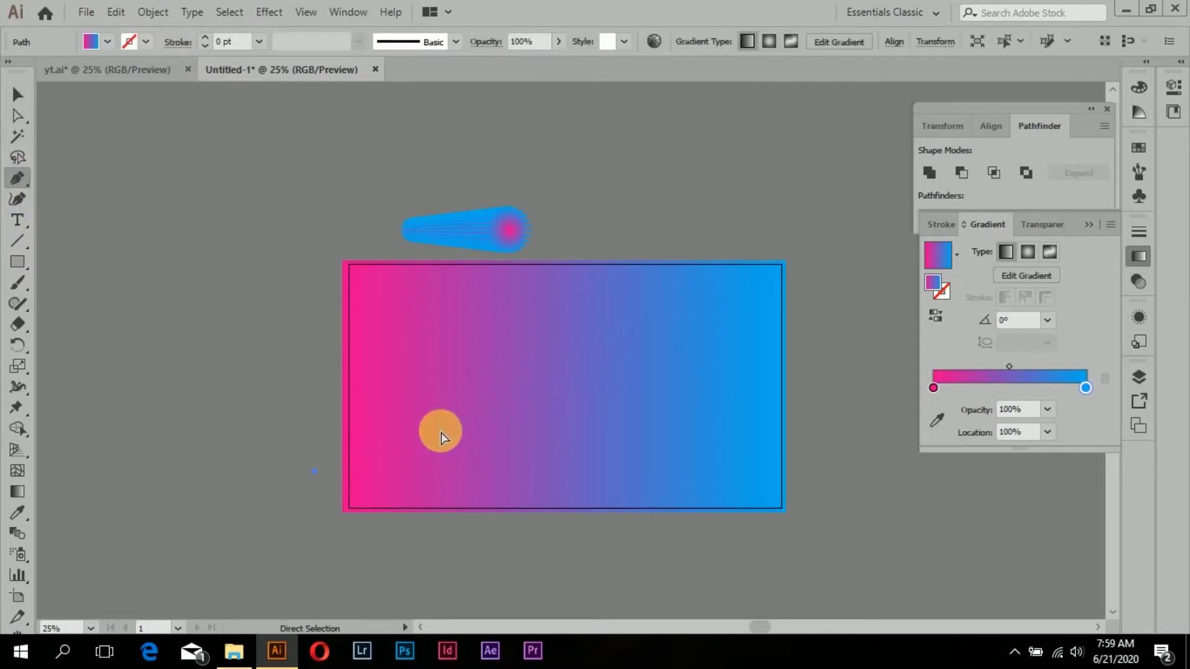
left_click(331, 462, "ctrl")
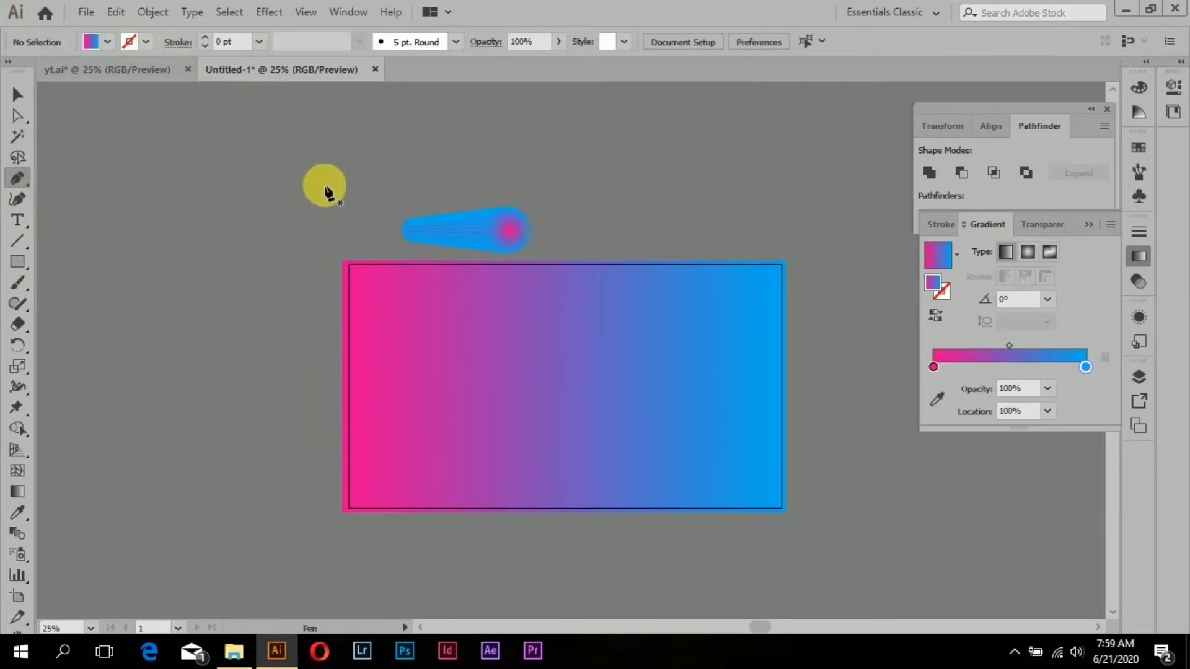
left_click(108, 42)
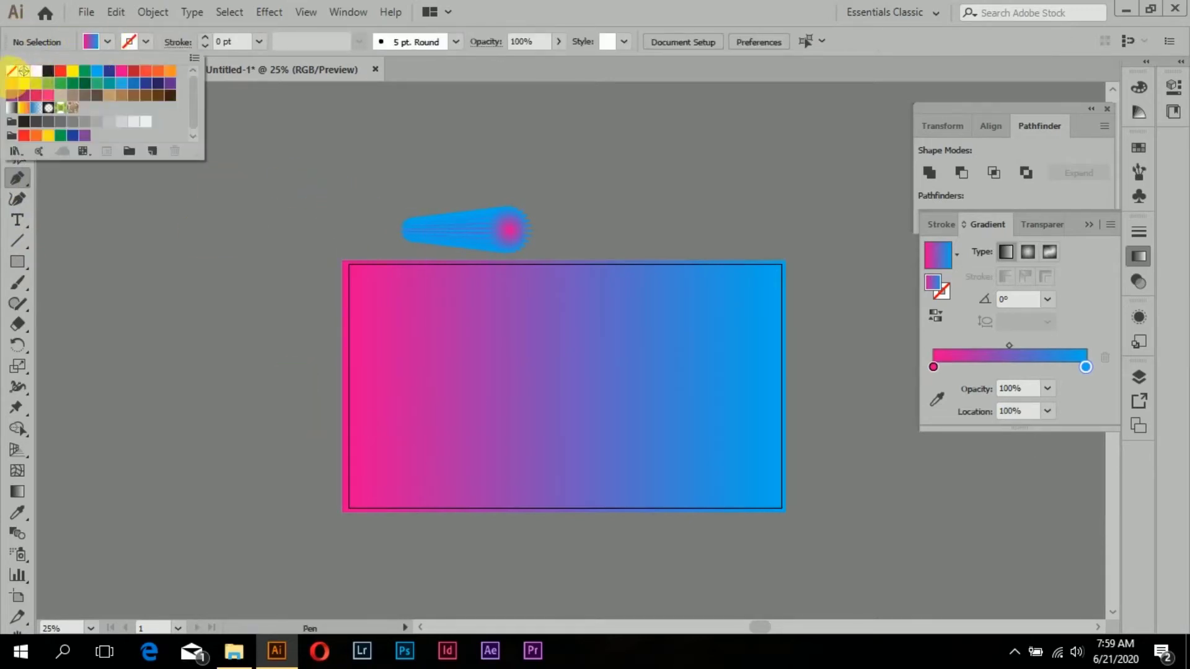
left_click(11, 71)
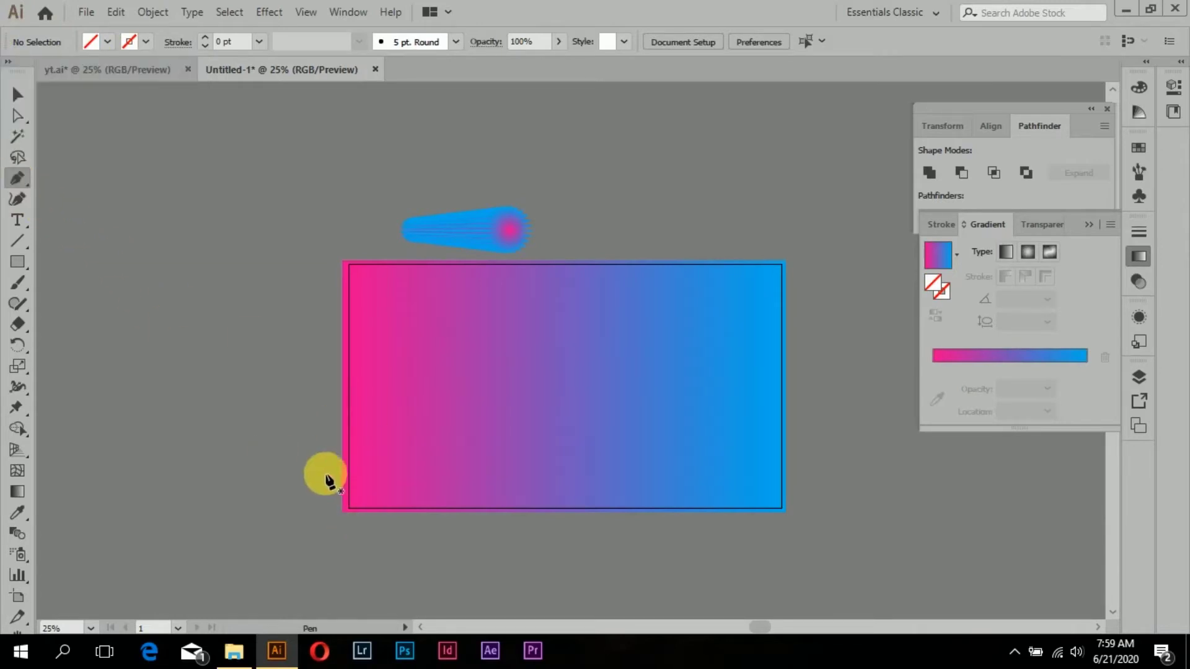
- Draw an S-curve from the rectangle's lower left, rising mid-way, past its right edge
left_click_drag(349, 479, 327, 474)
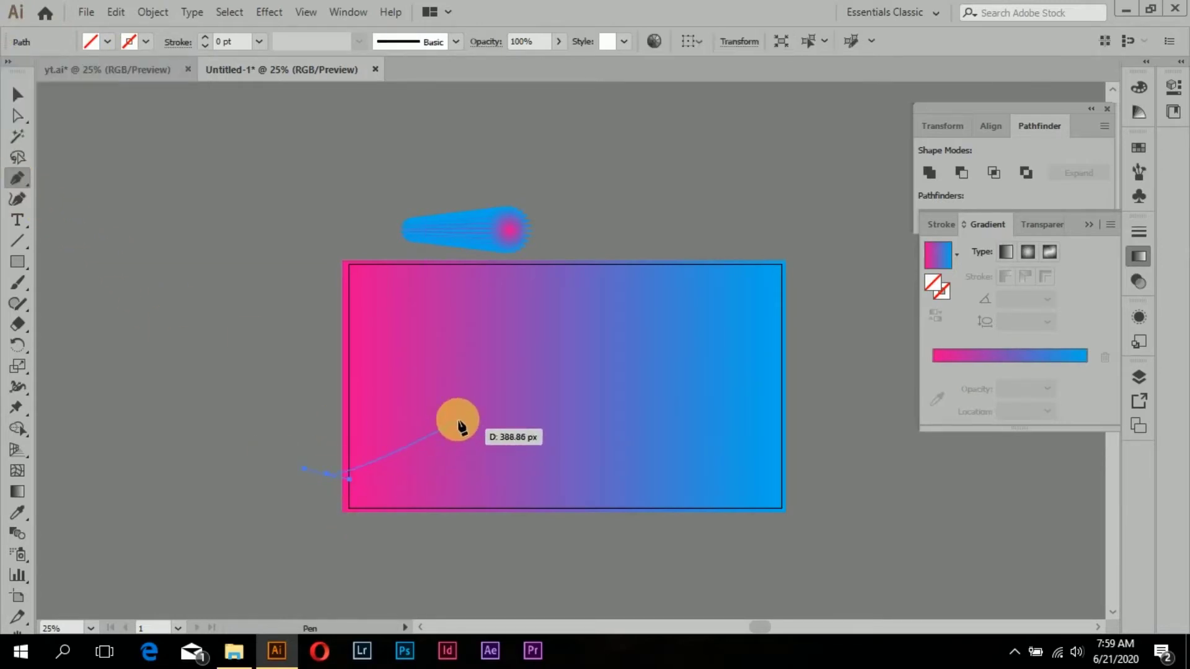
mouse_move(487, 401)
left_mouse_down()
mouse_move(552, 350)
mouse_move(684, 400)
left_mouse_up()
left_click_drag(733, 431, 679, 451)
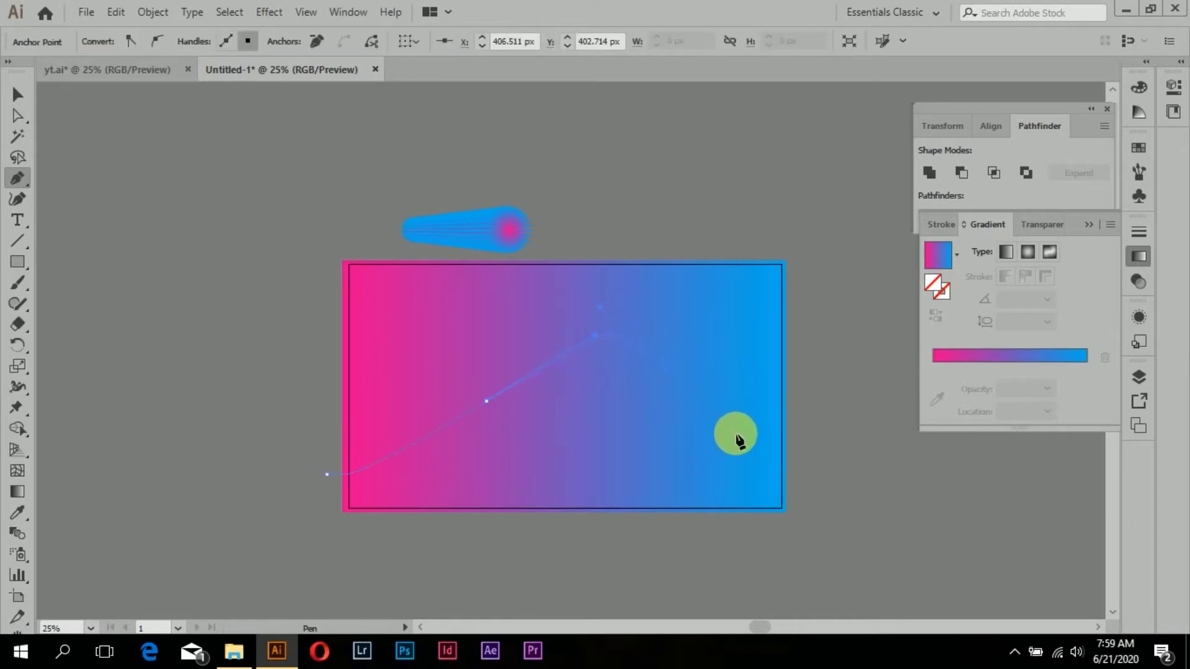
key("ctrl+z")
key("ctrl+z")
key("ctrl+z")
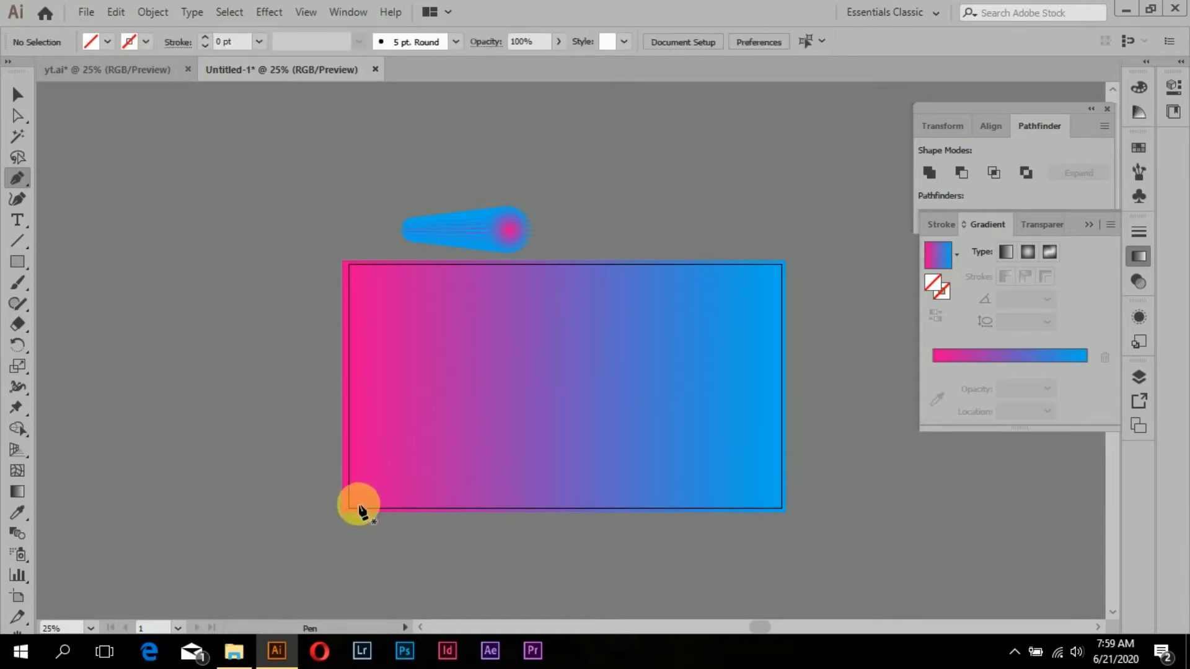
left_click_drag(347, 496, 359, 505)
left_click_drag(444, 458, 465, 432)
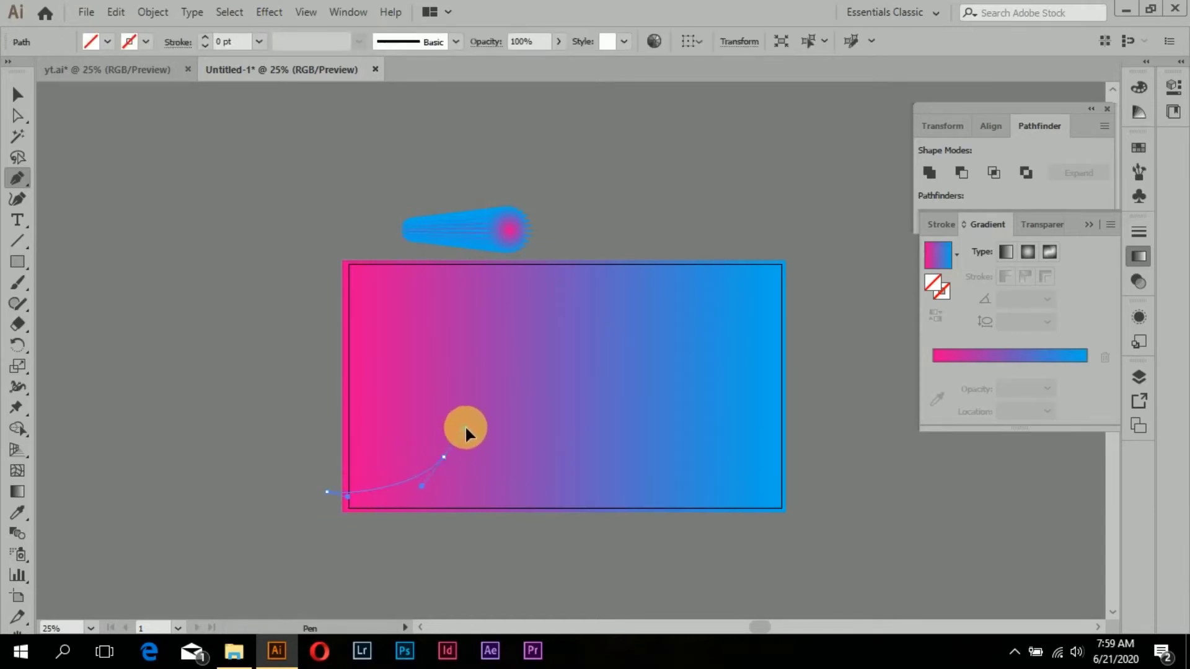
mouse_move(667, 401)
left_mouse_down()
mouse_move(787, 484)
mouse_move(784, 427)
mouse_move(835, 435)
left_mouse_up()
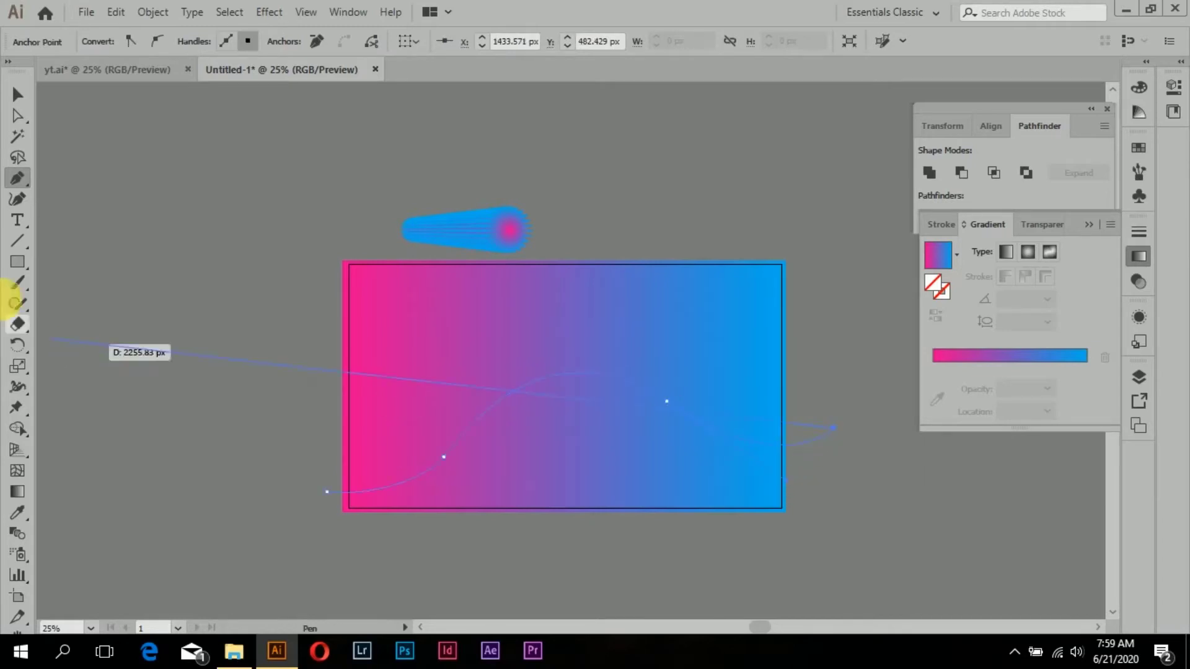
left_click(18, 95)
- Make the comet blend follow the S-curve with Object > Blend > Replace Spine
left_click(153, 208)
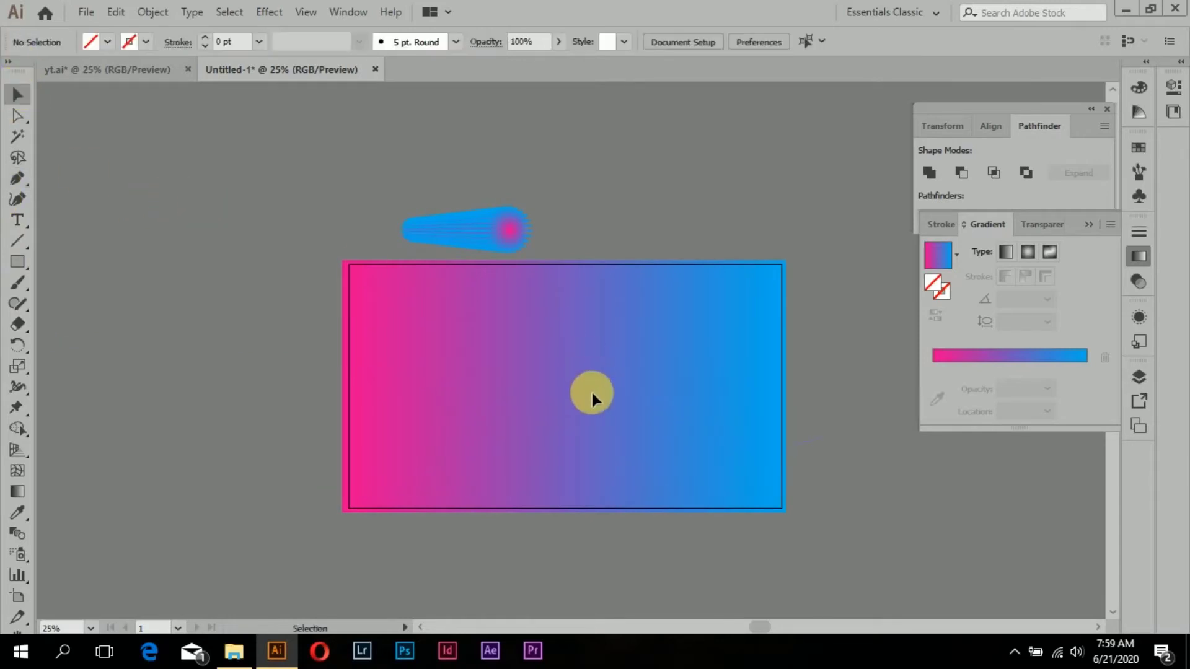
left_click(584, 373)
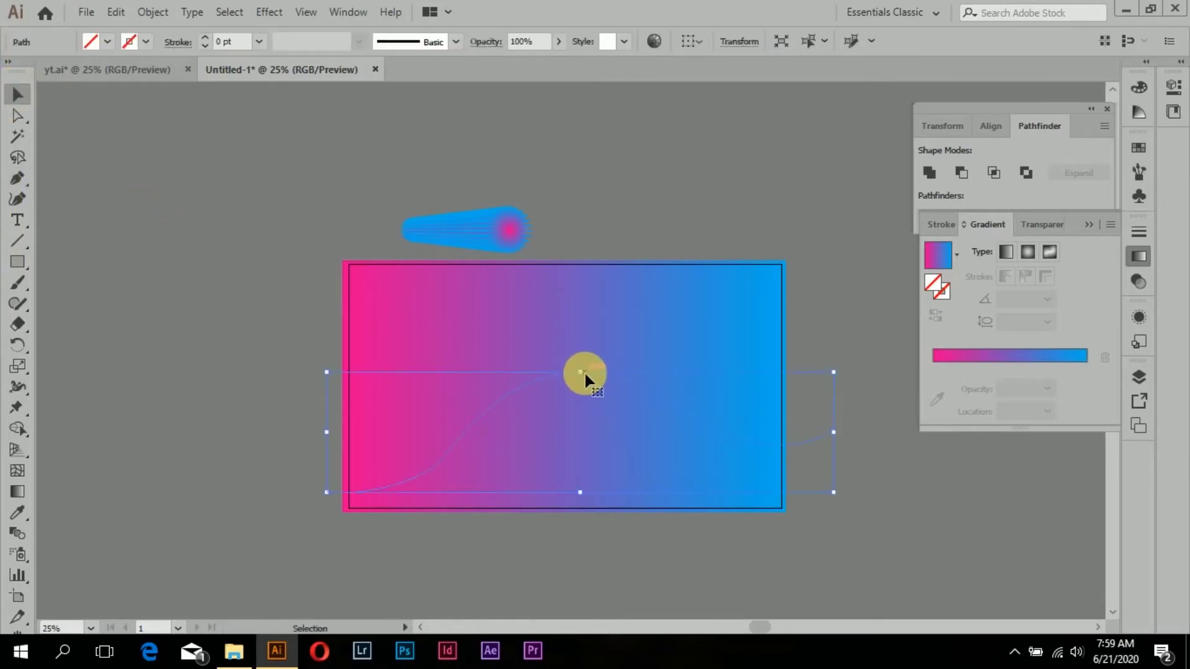
left_click(499, 228, "shift")
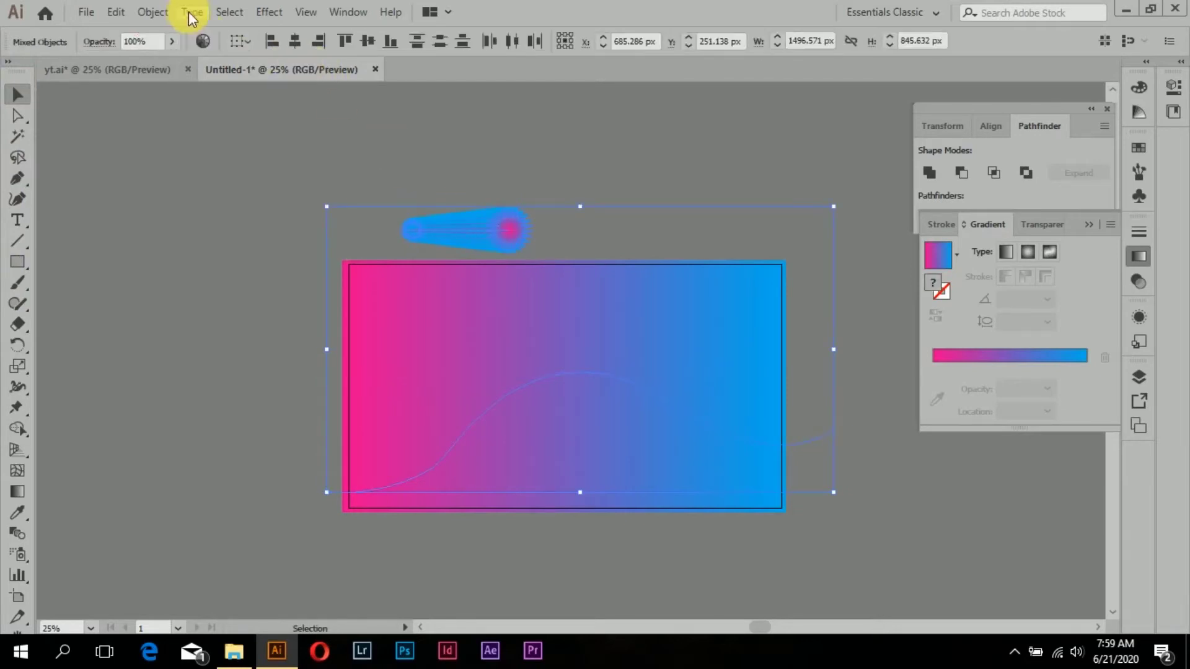
left_click(156, 17)
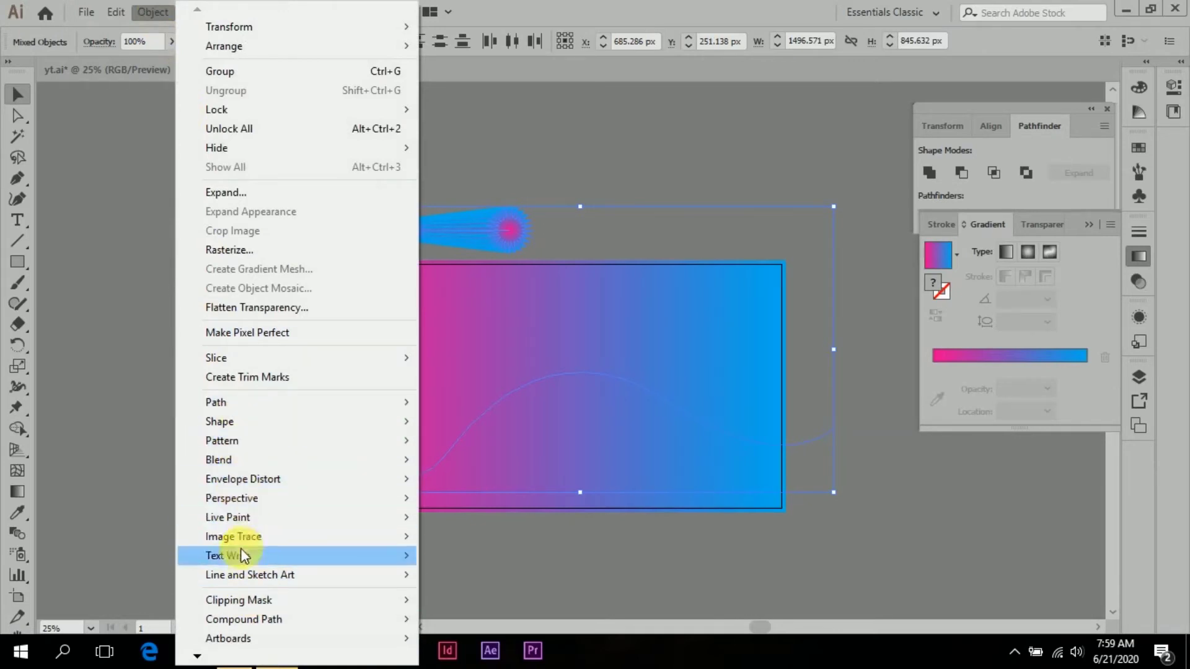
mouse_move(218, 459)
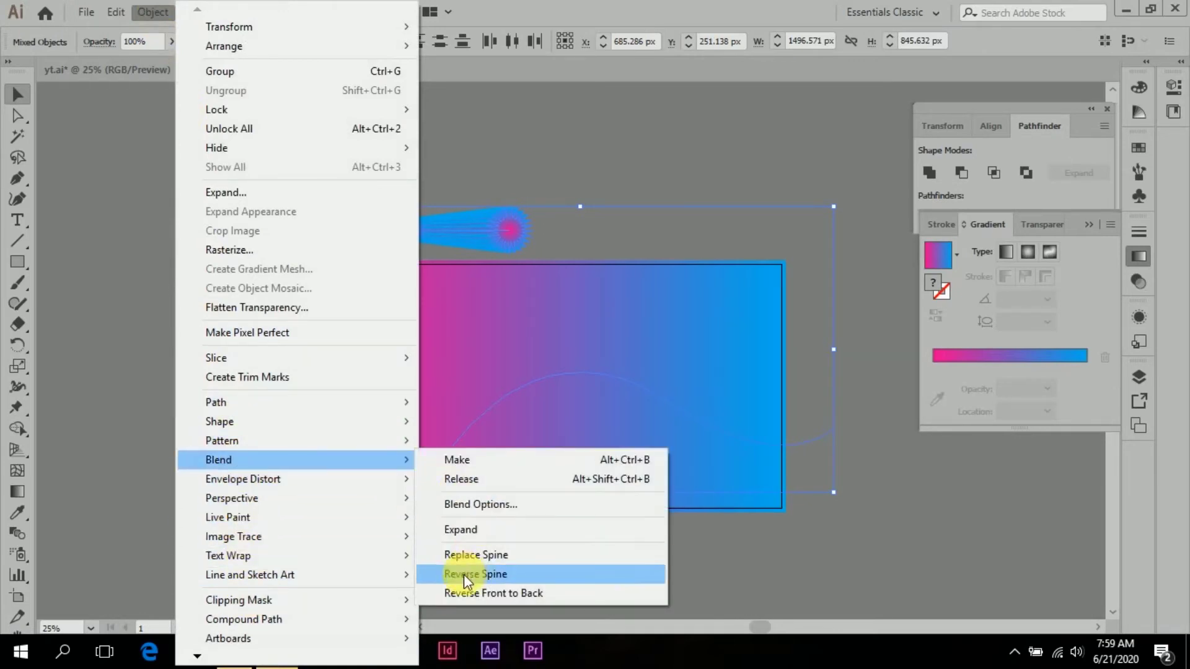
left_click(484, 558)
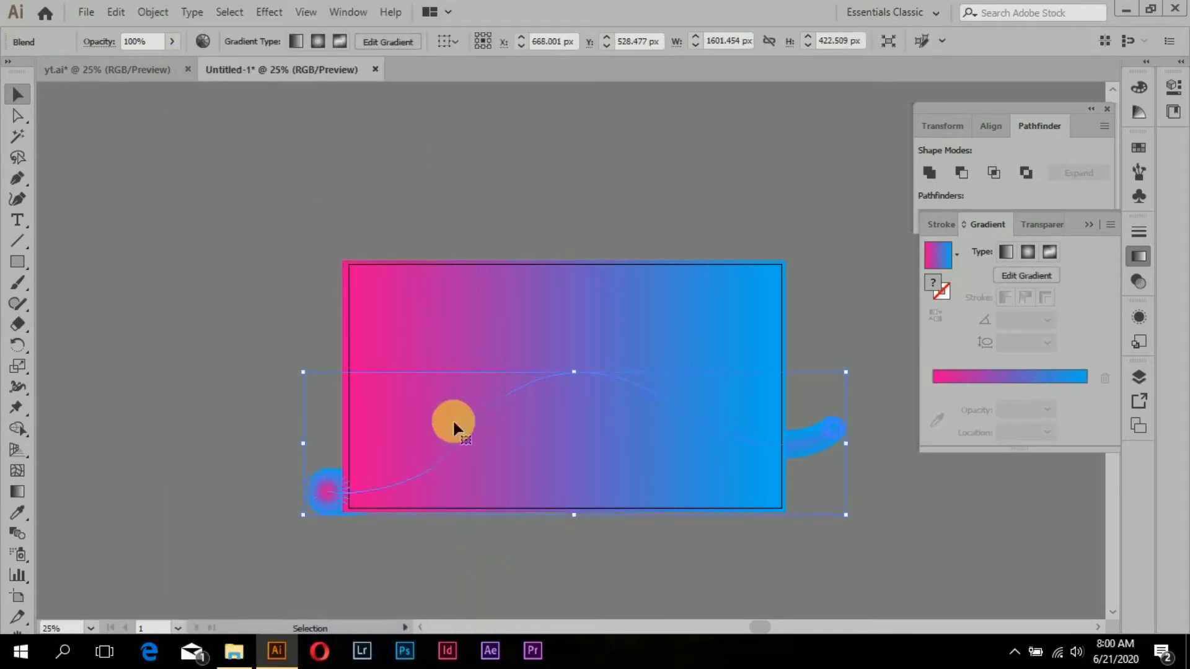
- Bring the wave in front of the rectangle, try moving it, then undo the move
left_click(334, 491)
right_click(332, 490)
mouse_move(381, 405)
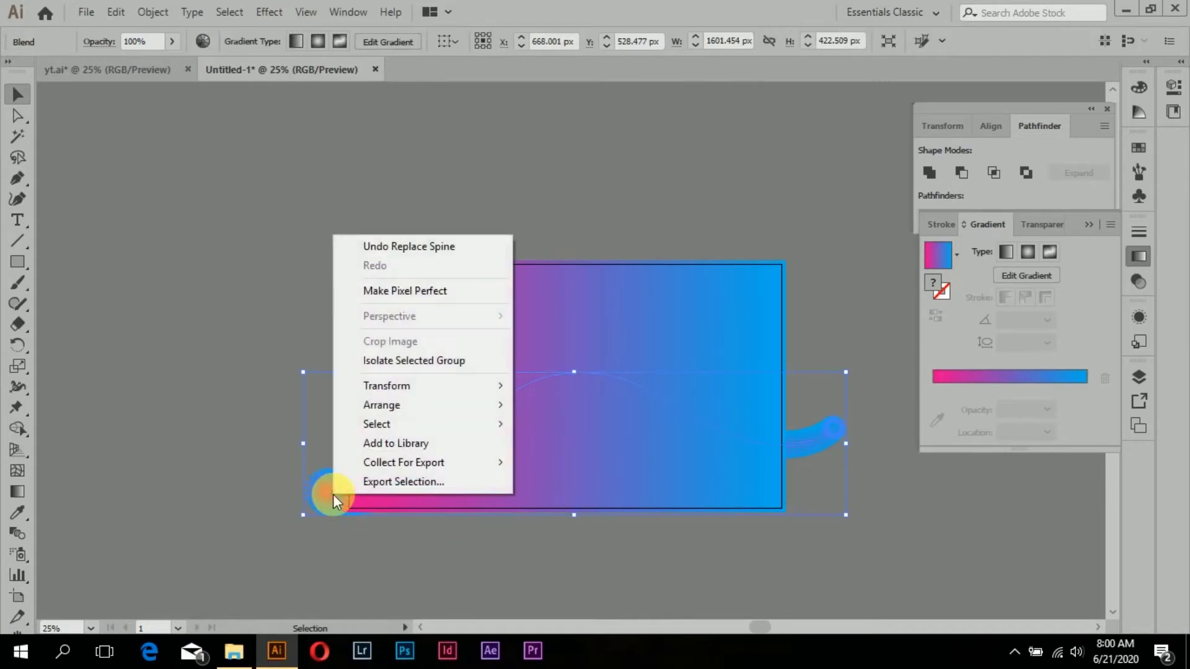
left_click(591, 406)
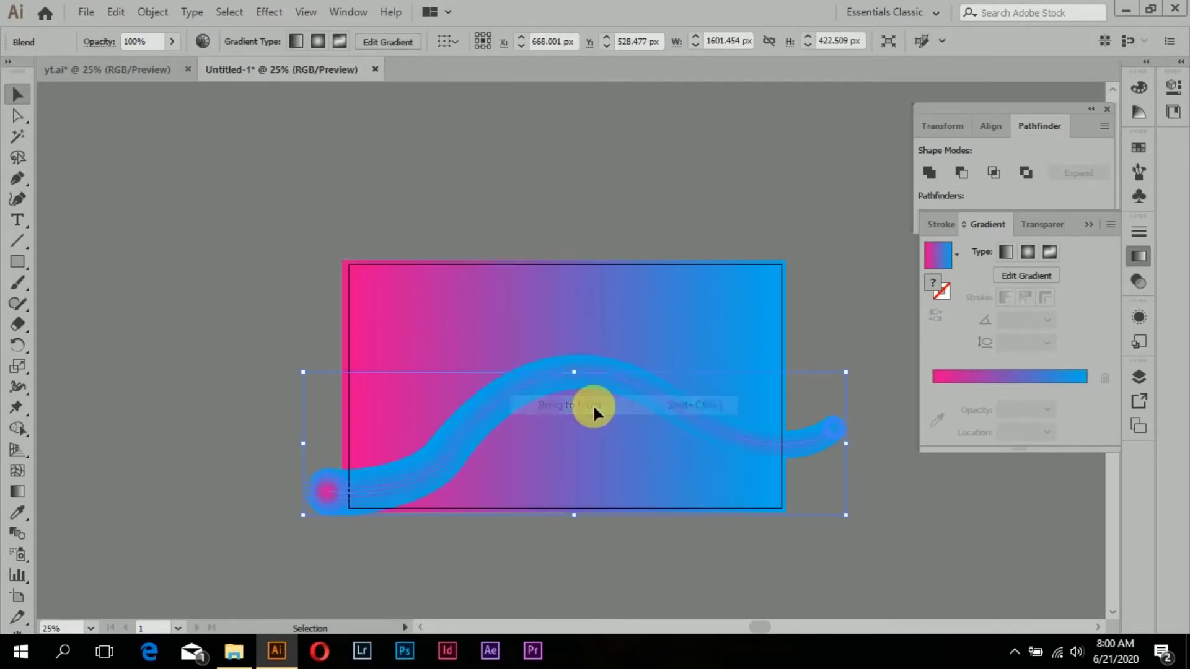
left_click_drag(450, 455, 490, 428)
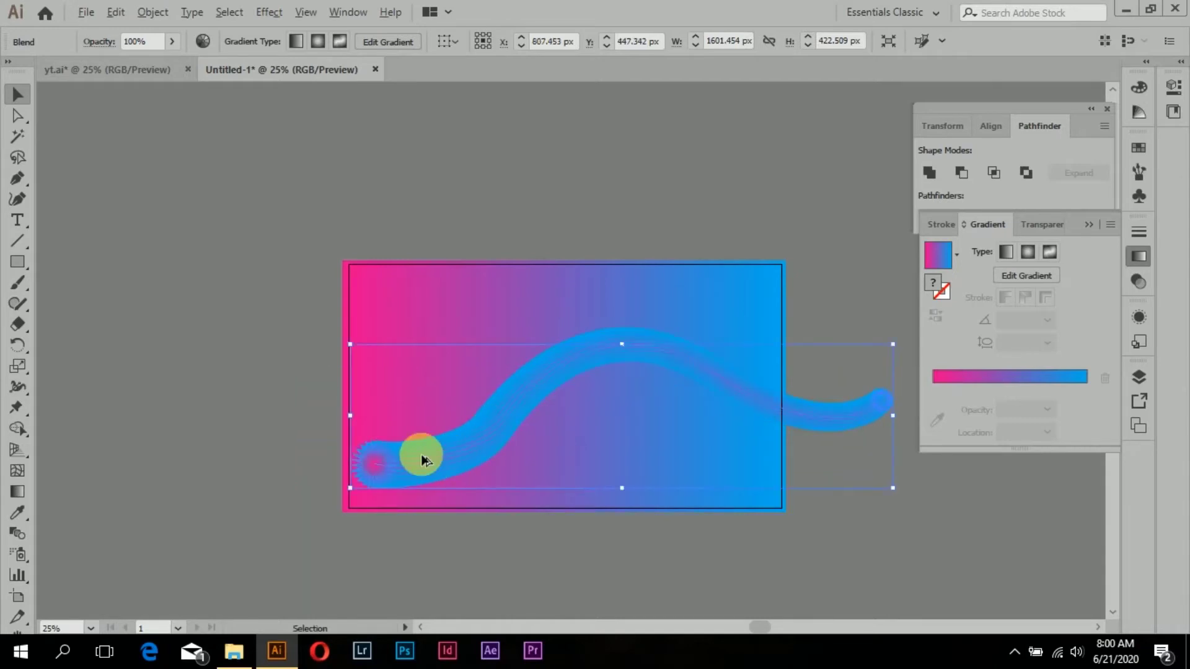
scroll(453, 457, "up", 1)
scroll(464, 456, "up", 1)
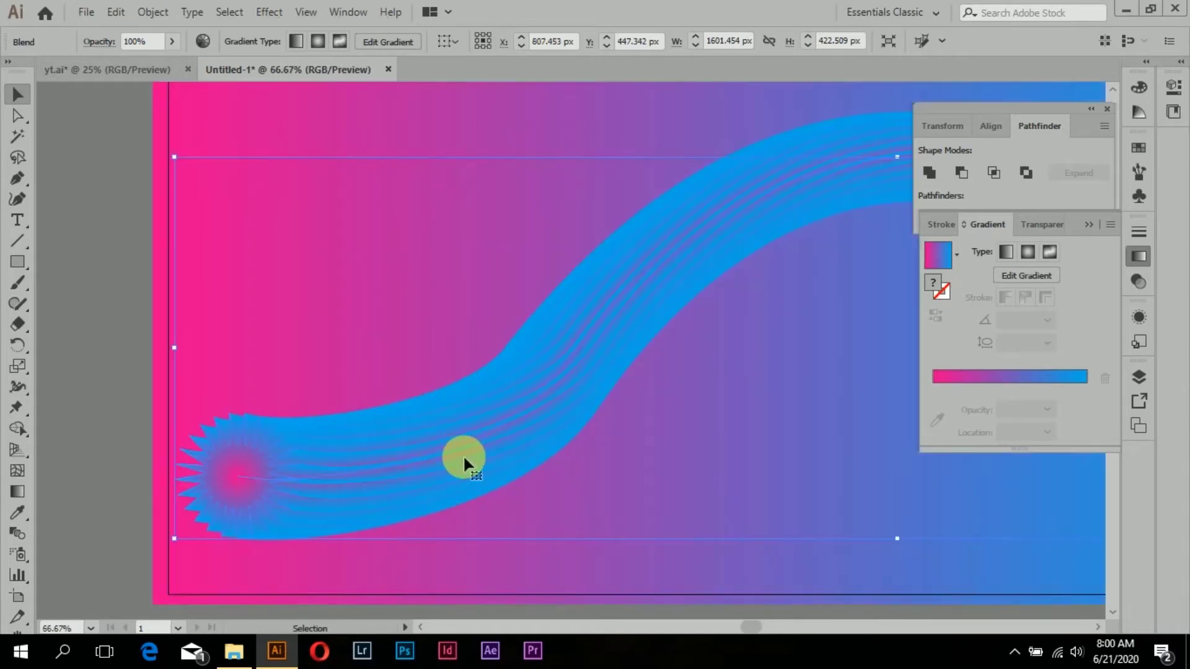
scroll(613, 458, "right", 2)
scroll(595, 443, "right", 3)
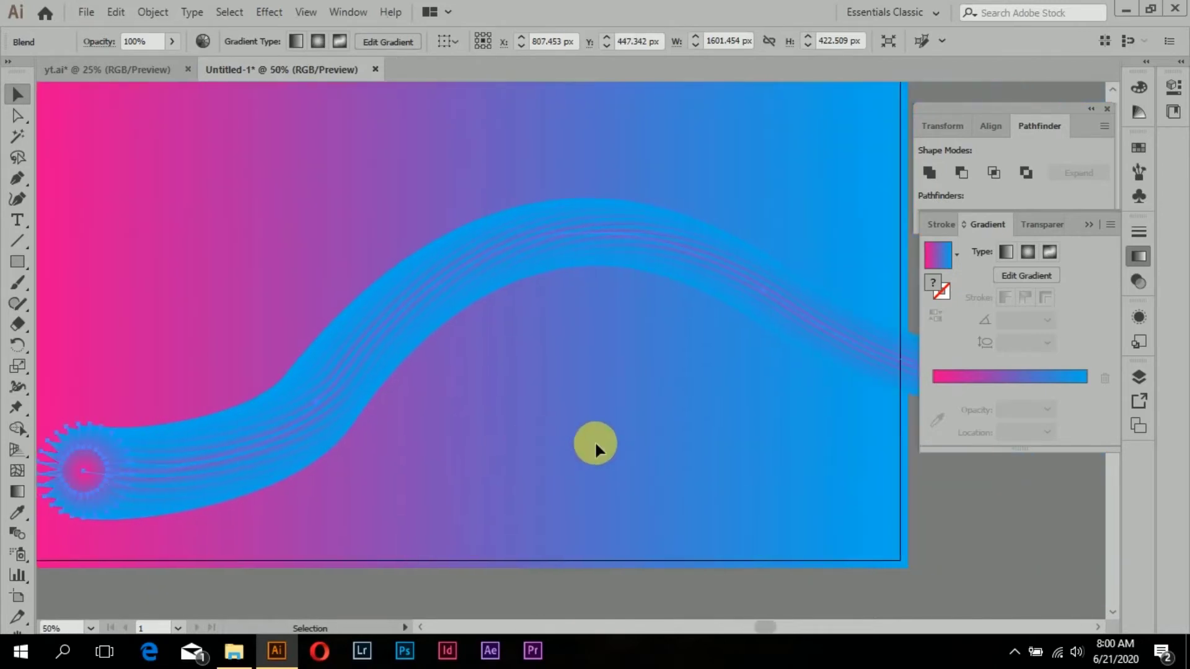
scroll(638, 394, "down", 2)
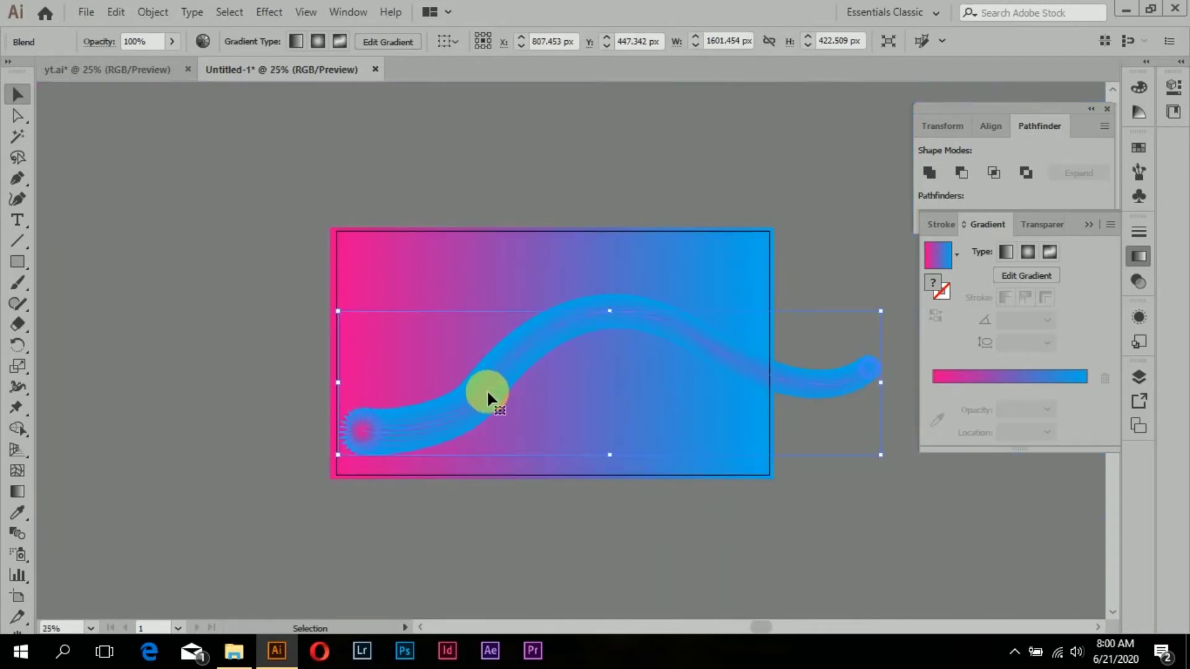
key("ctrl+z")
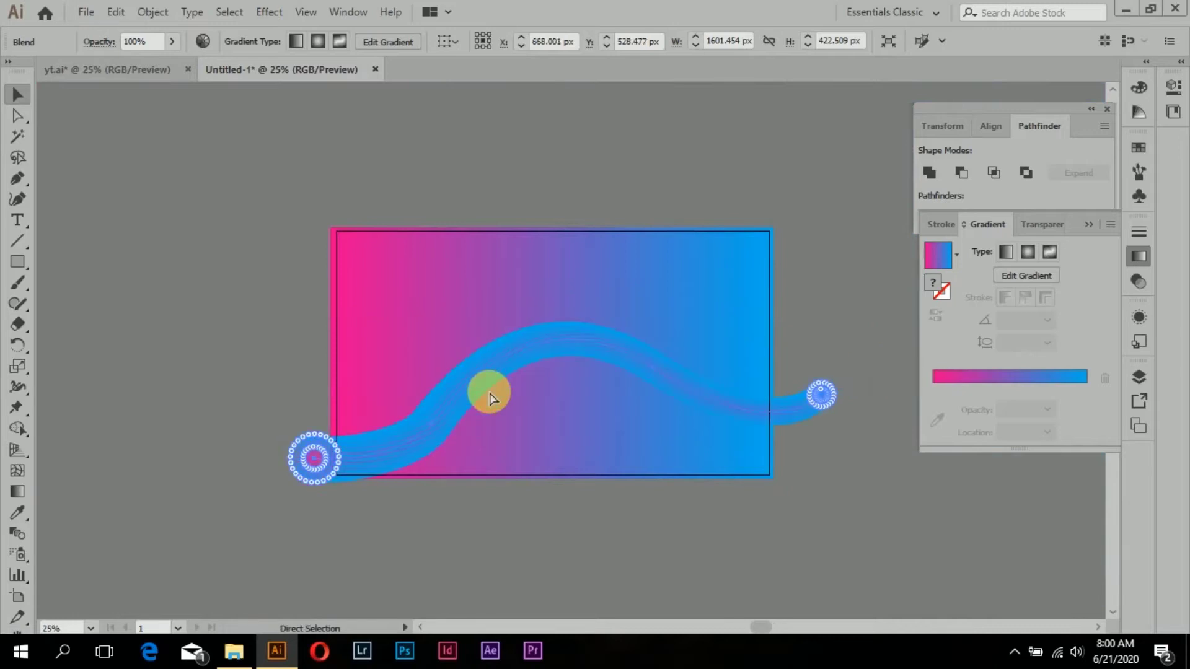
- Undo Replace Spine so the blend is a straight comet again
key("ctrl+z")
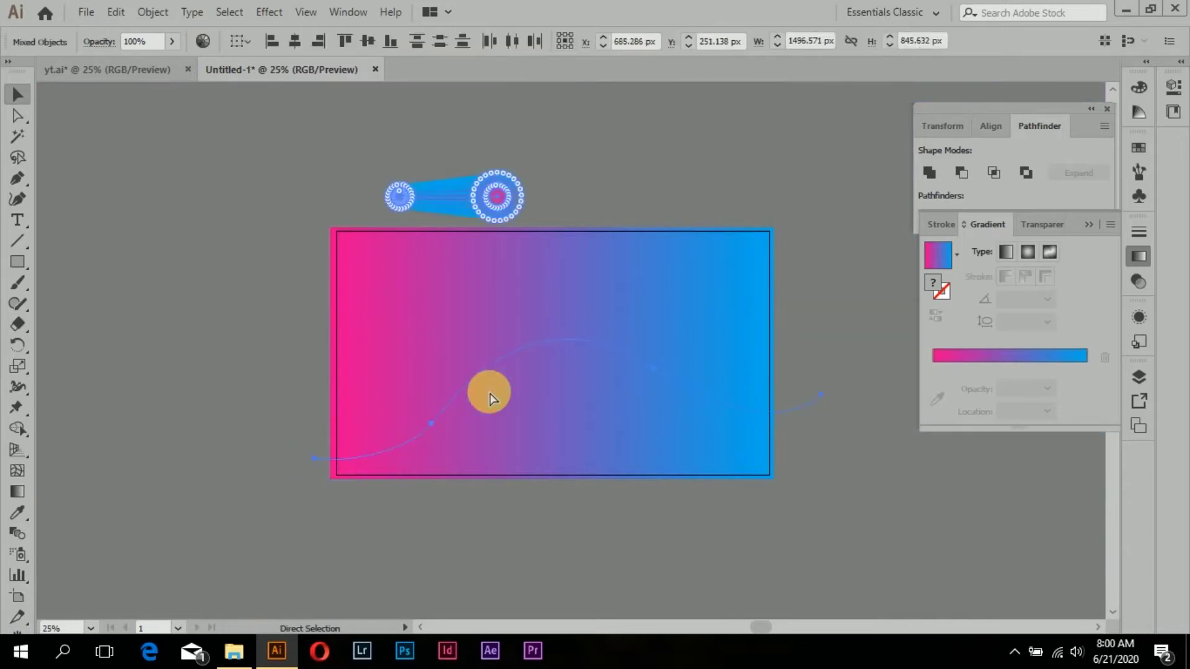
key("ctrl+z")
left_click(865, 365)
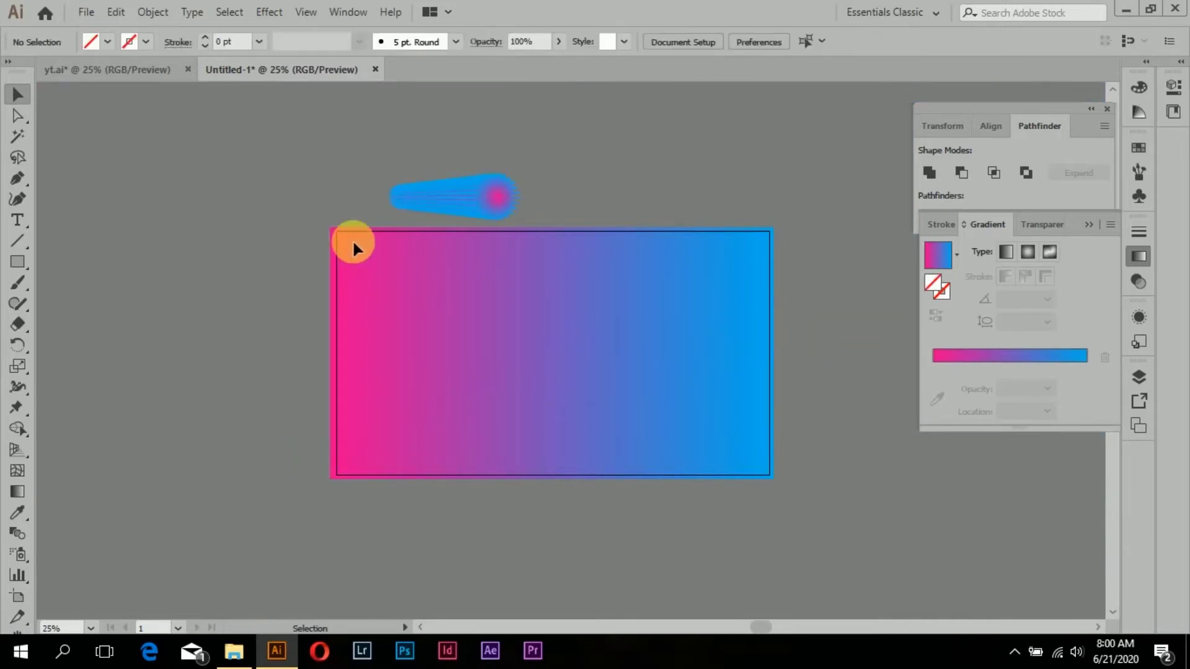
scroll(425, 198, "up", 2)
scroll(484, 221, "right", 3)
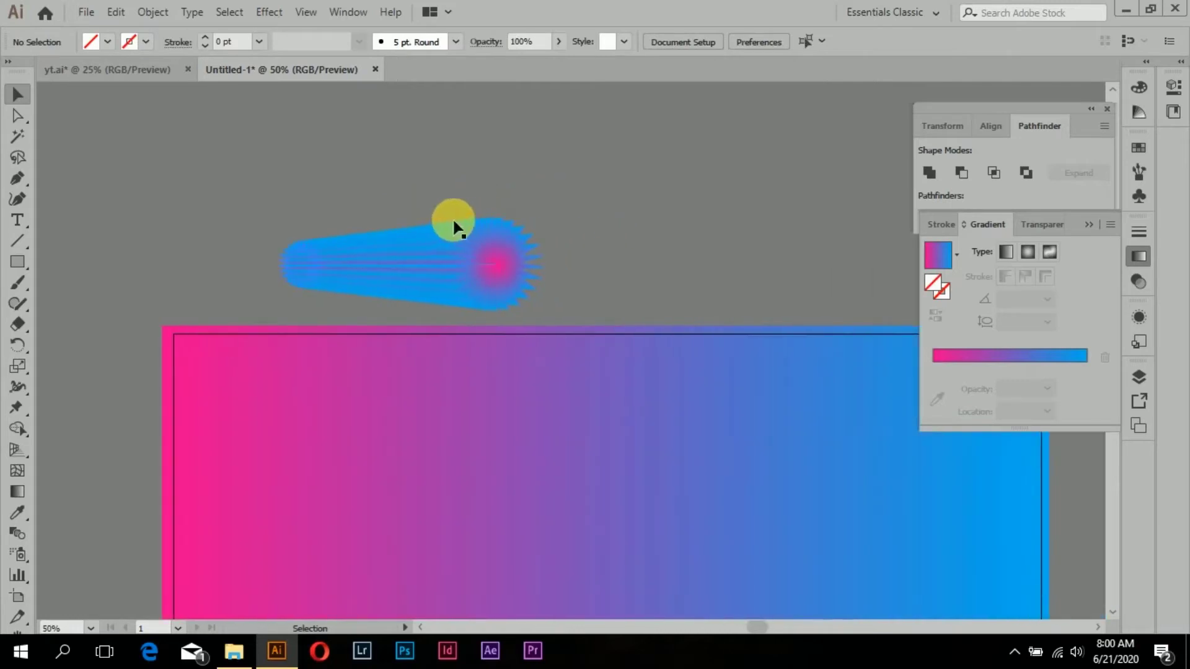
- Scale the comet blend to roughly twice its size above the rectangle
left_click(518, 231)
left_click_drag(520, 227, 576, 200)
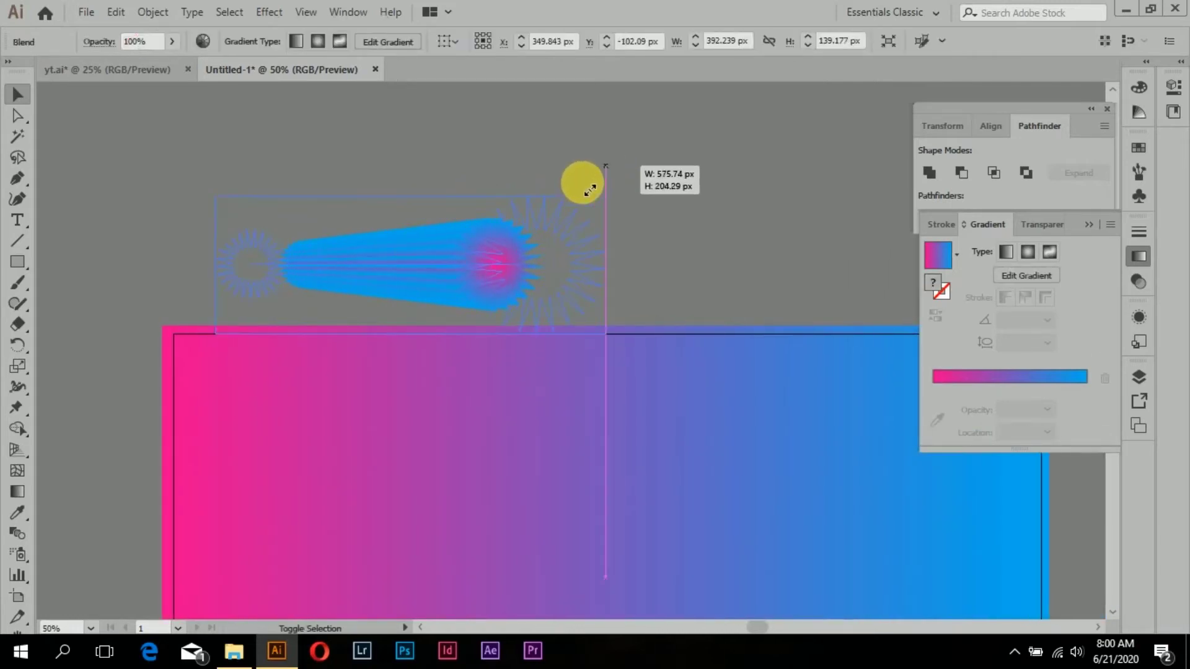
left_click_drag(576, 199, 606, 194)
left_click_drag(538, 254, 660, 179)
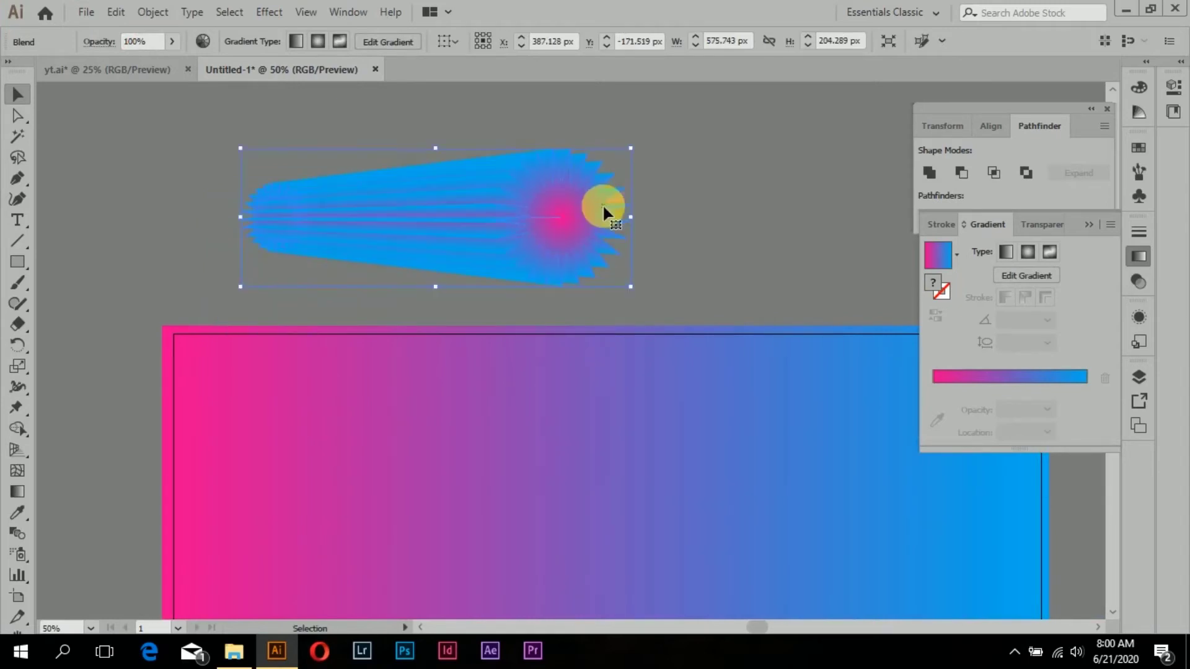
left_click_drag(632, 211, 714, 181)
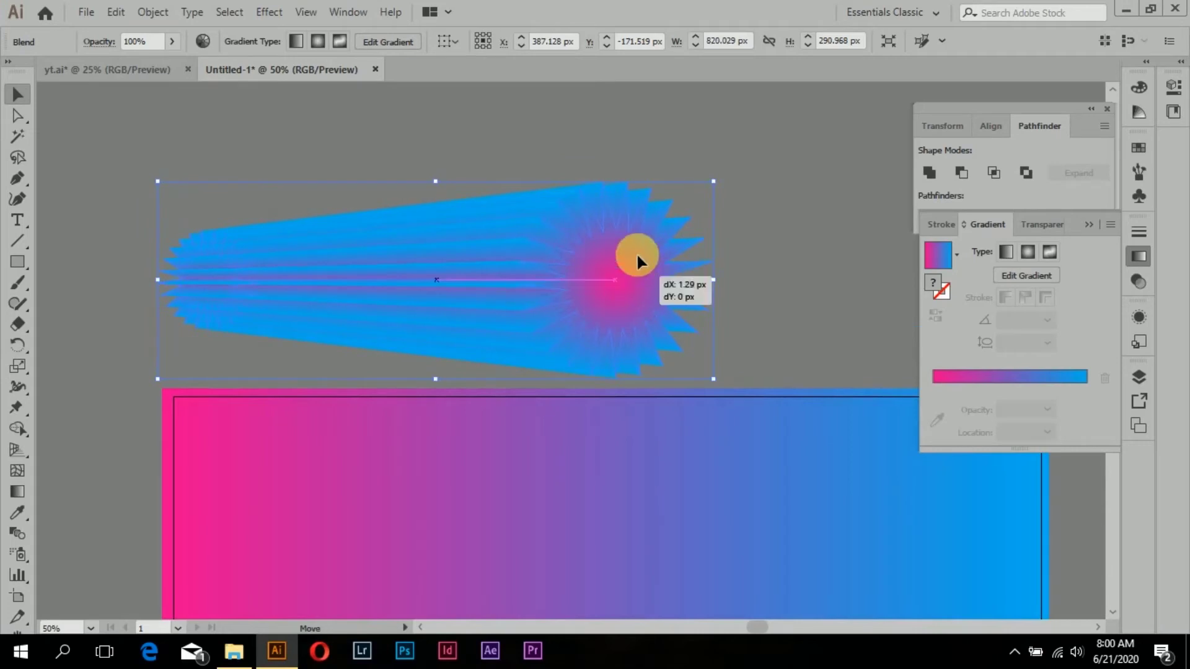
left_click_drag(636, 268, 650, 242)
left_click(762, 259)
- Replace the enlarged blend's spine with the S-curve and bring the wave to front
scroll(768, 269, "down", 3)
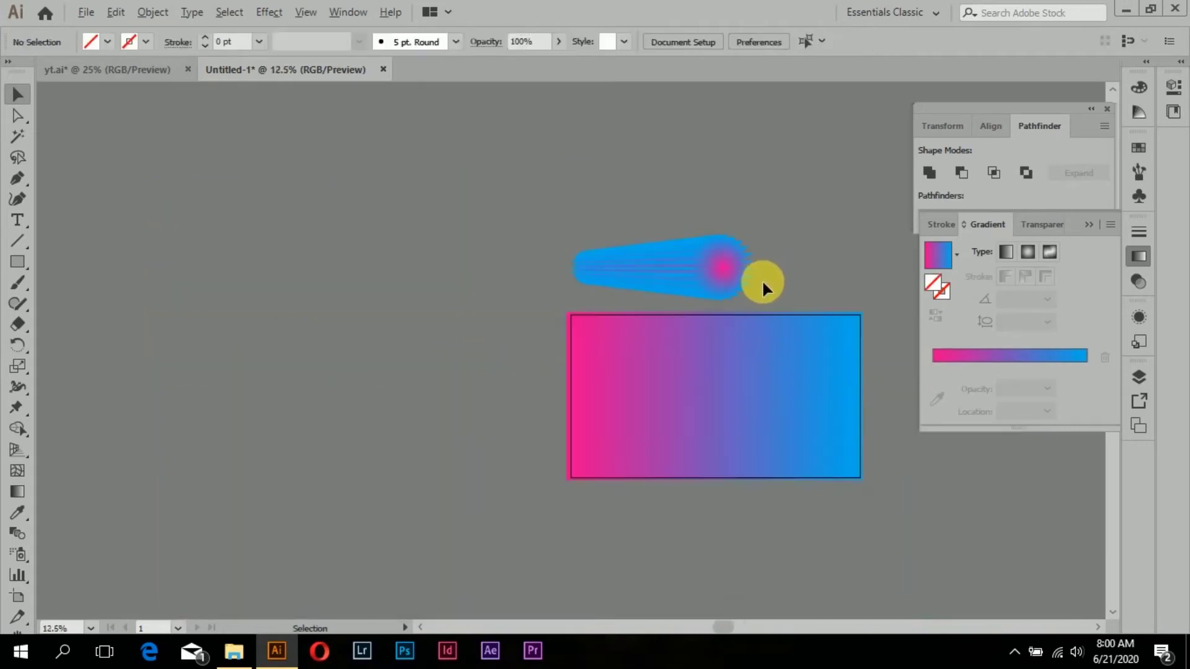
scroll(761, 280, "down", 1)
left_click(709, 406)
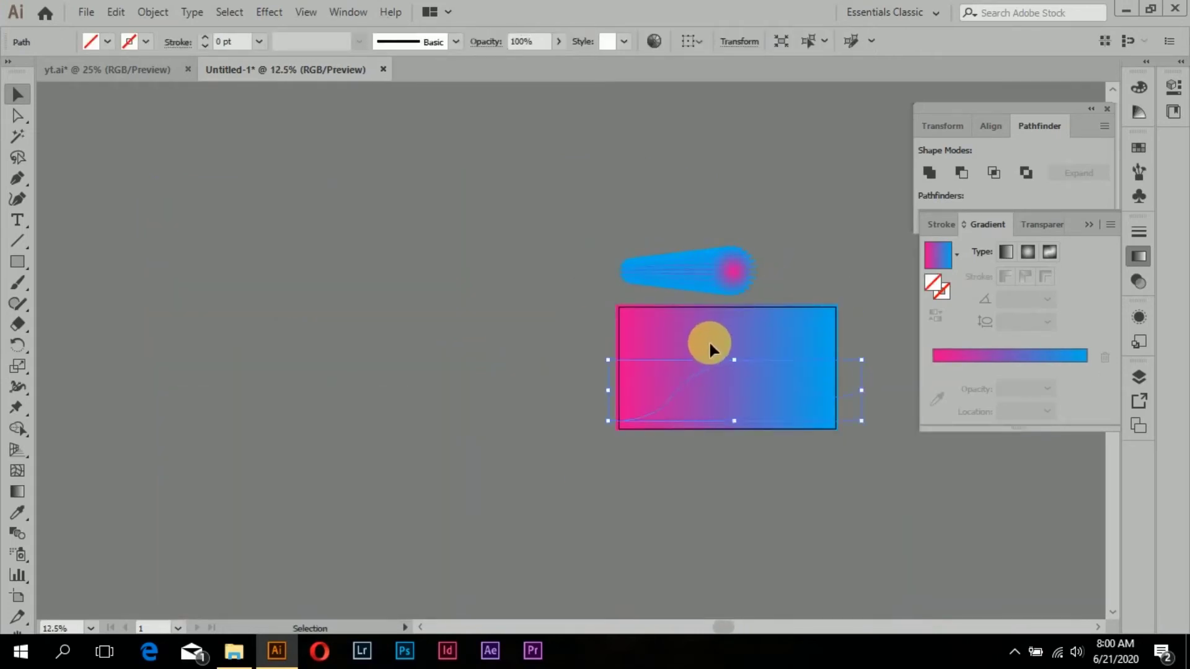
left_click(718, 265, "shift")
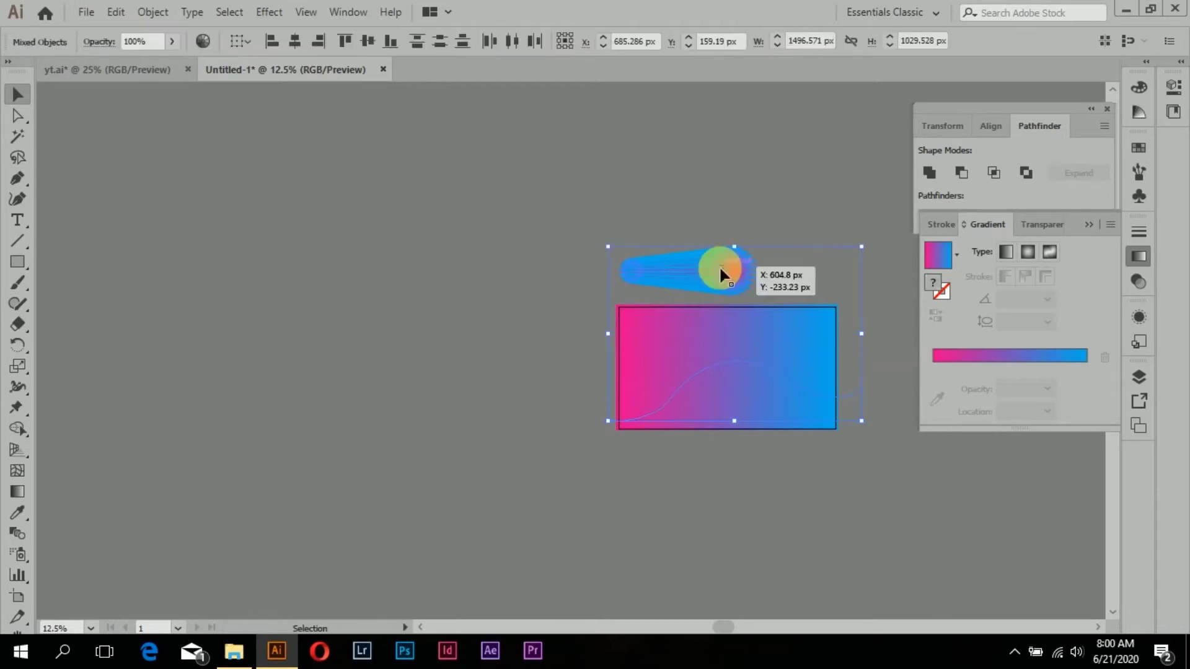
left_click(151, 12)
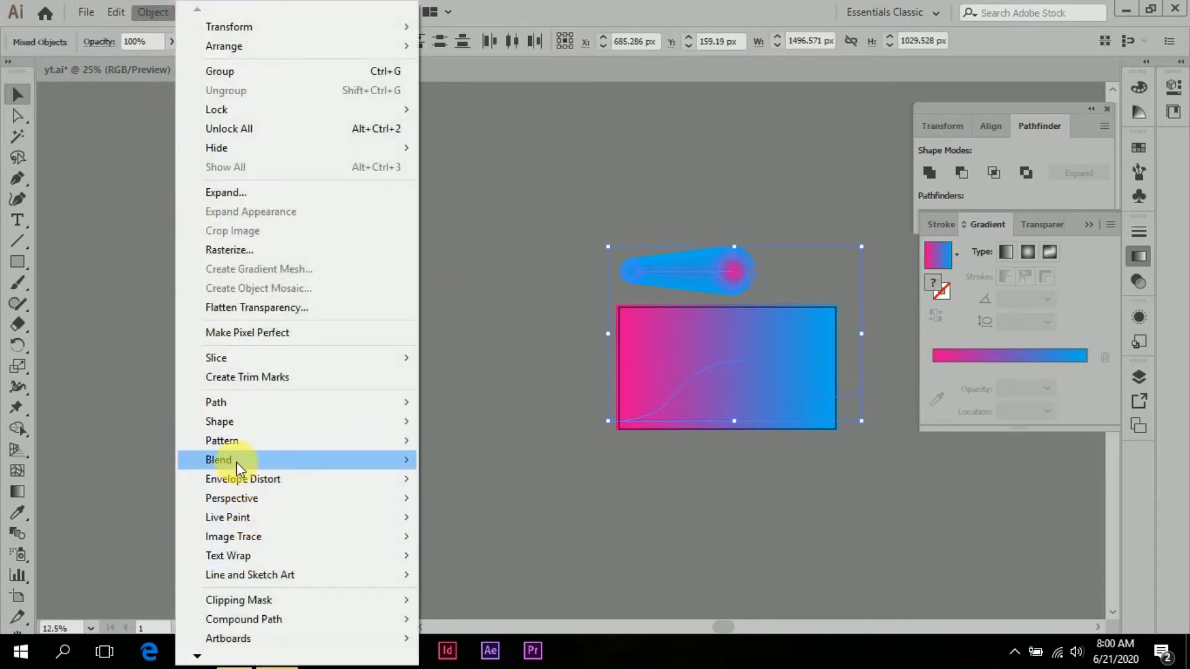
mouse_move(218, 459)
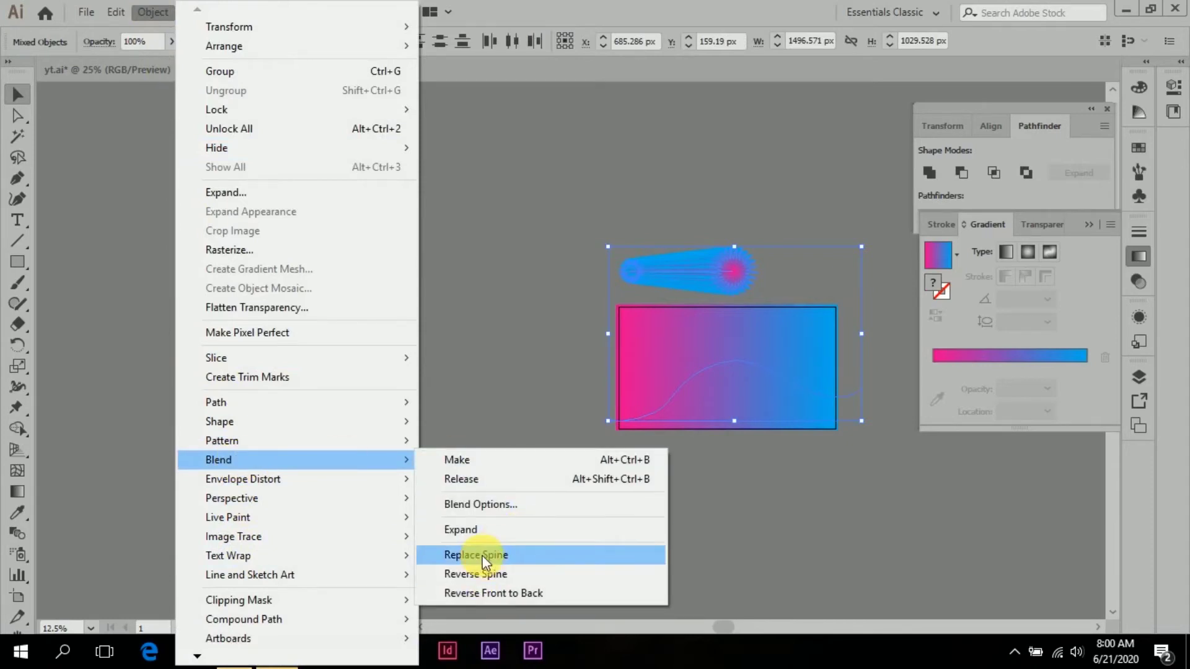
left_click(482, 555)
right_click(847, 392)
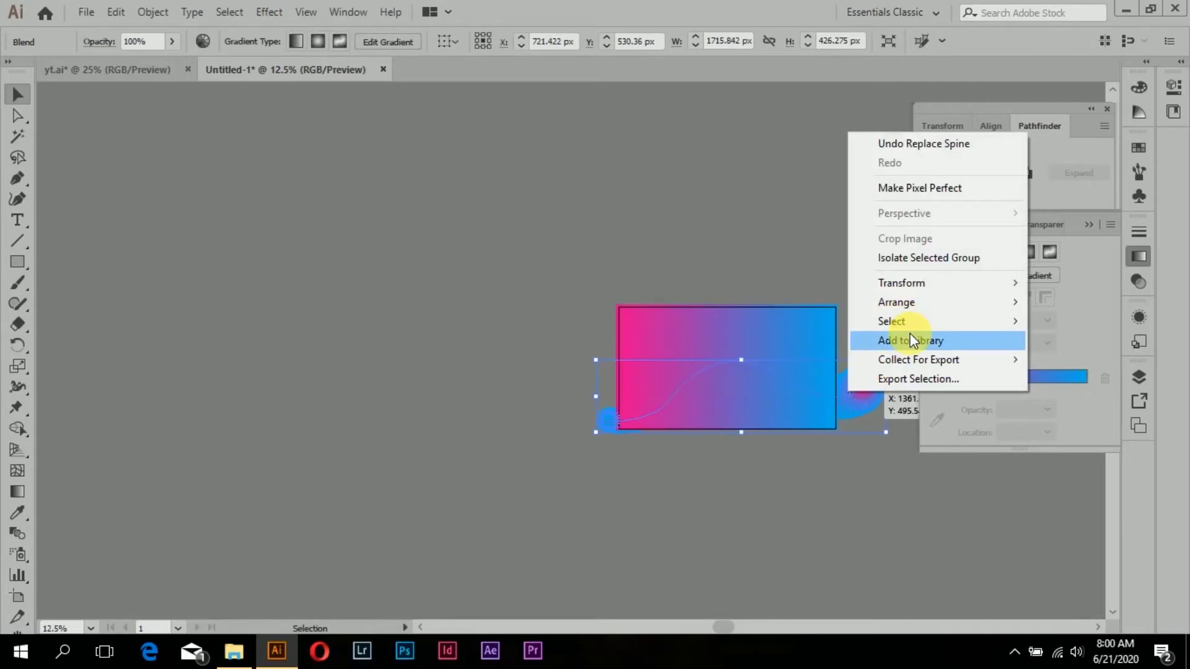
mouse_move(896, 302)
left_click(808, 306)
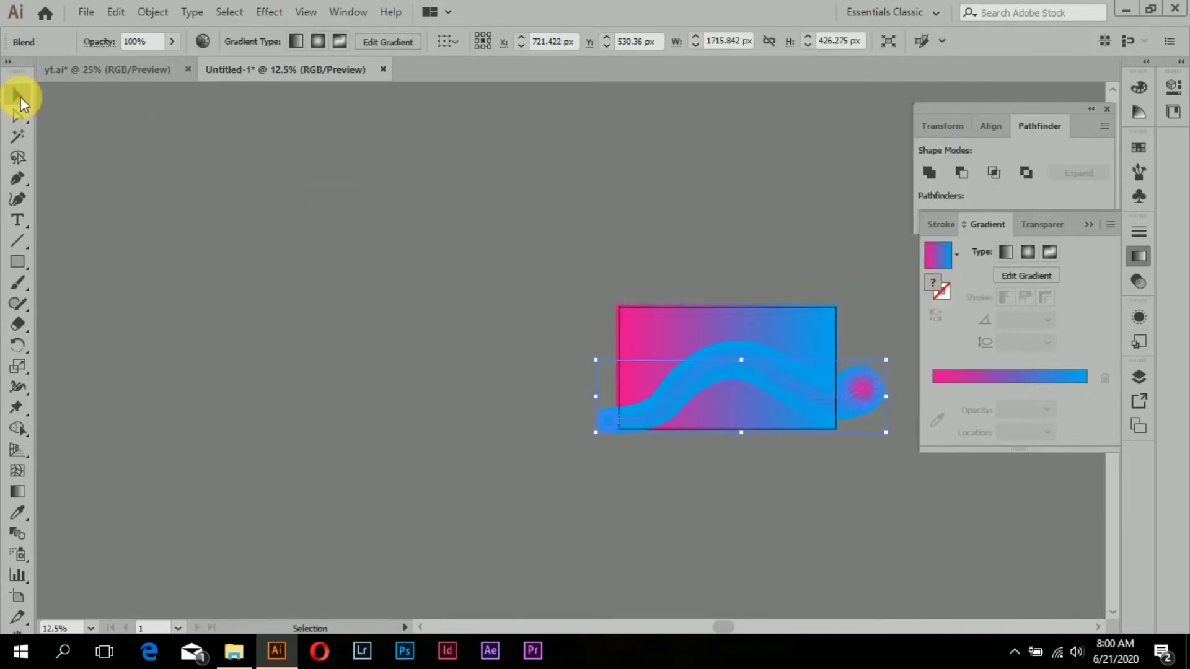
- Nudge the wave blend slightly up and right over the gradient rectangle
scroll(704, 450, "right", 5)
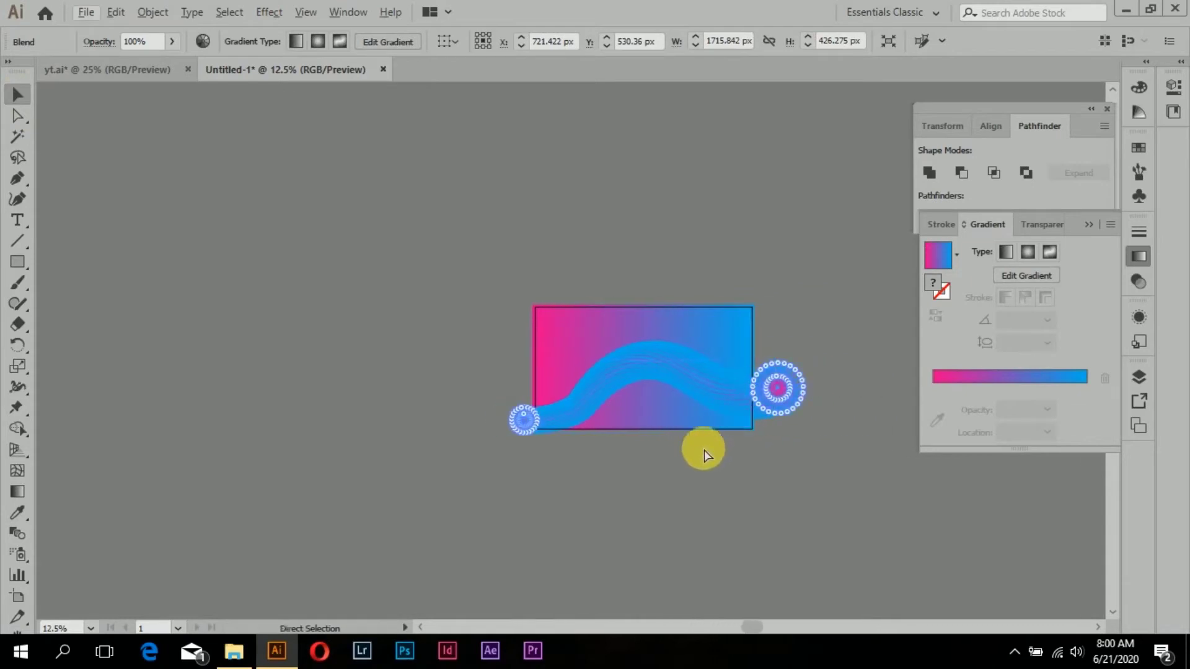
scroll(543, 389, "up", 2)
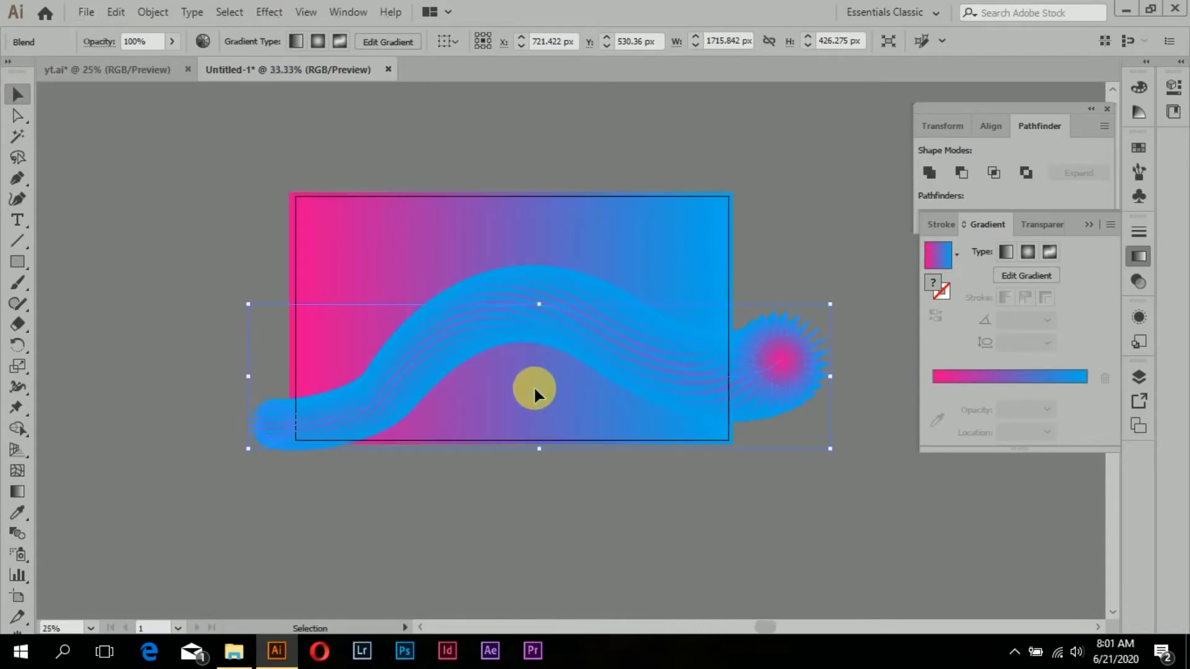
scroll(534, 385, "up", 1)
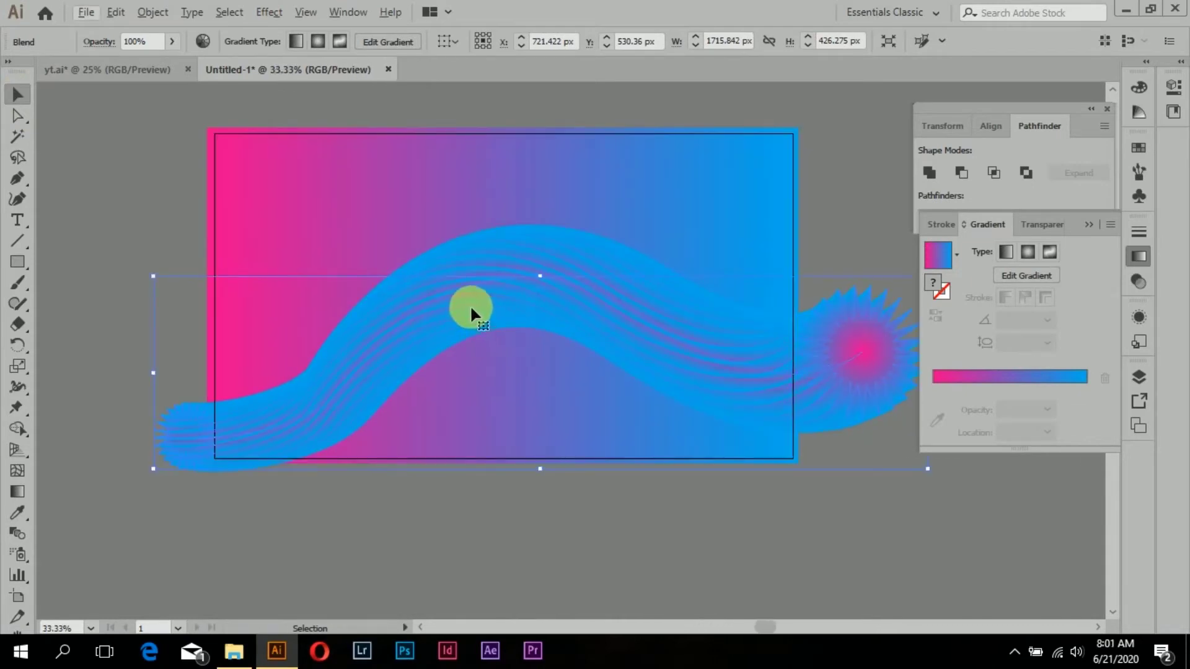
mouse_move(473, 315)
left_mouse_down()
mouse_move(503, 300)
mouse_move(453, 314)
left_mouse_up()
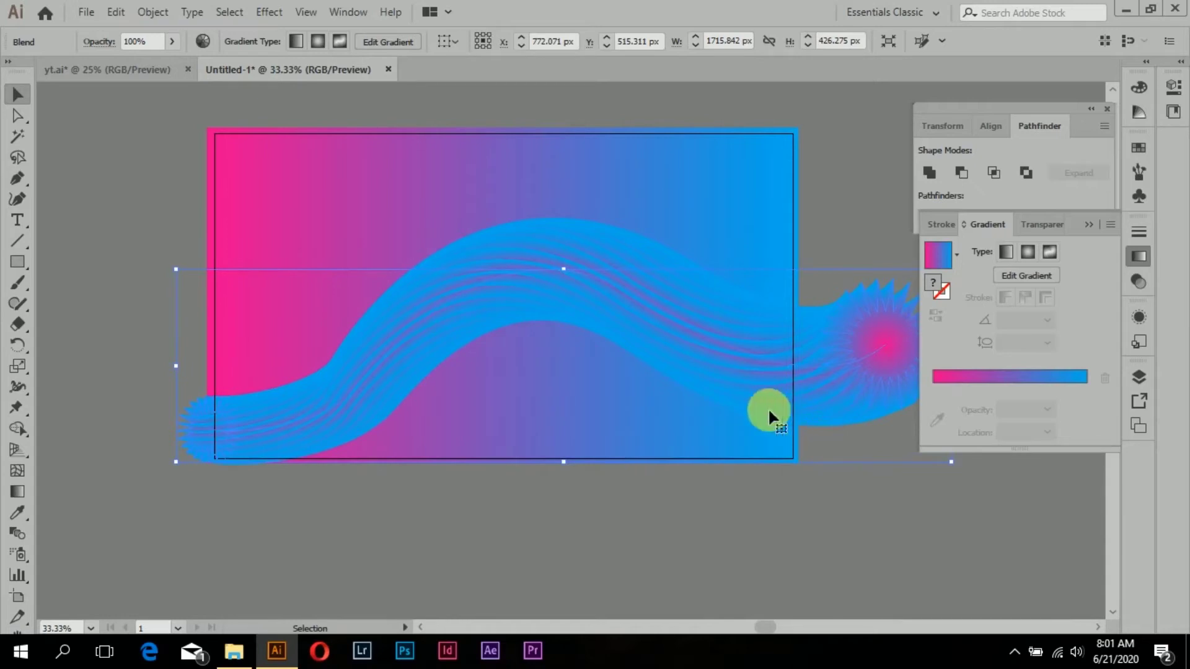
scroll(700, 494, "down", 1, "alt")
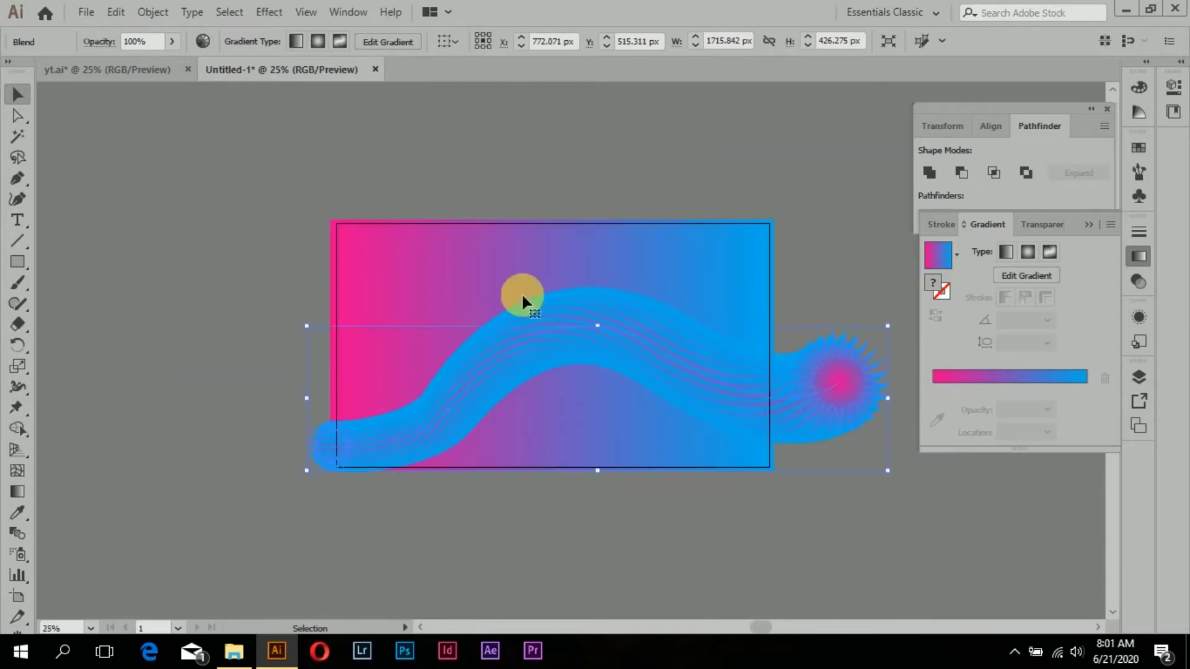
left_click(158, 12)
- Expand the wave blend into shapes with Object and Fill checked, then select the expanded group
left_click(222, 193)
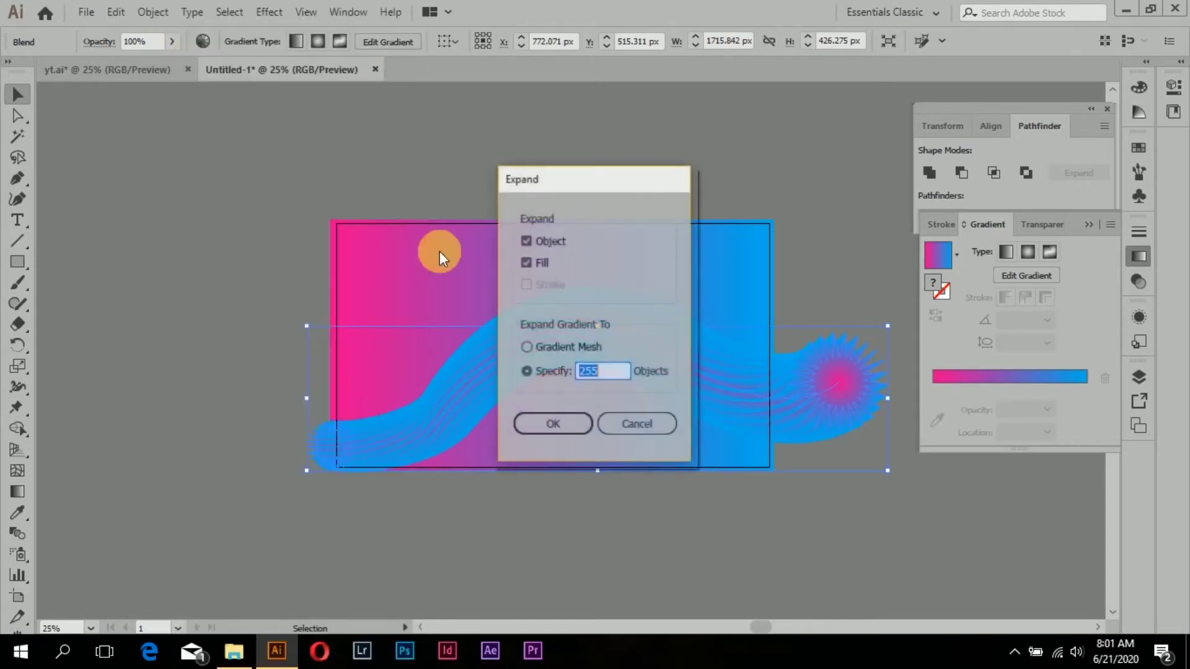
left_click(567, 425)
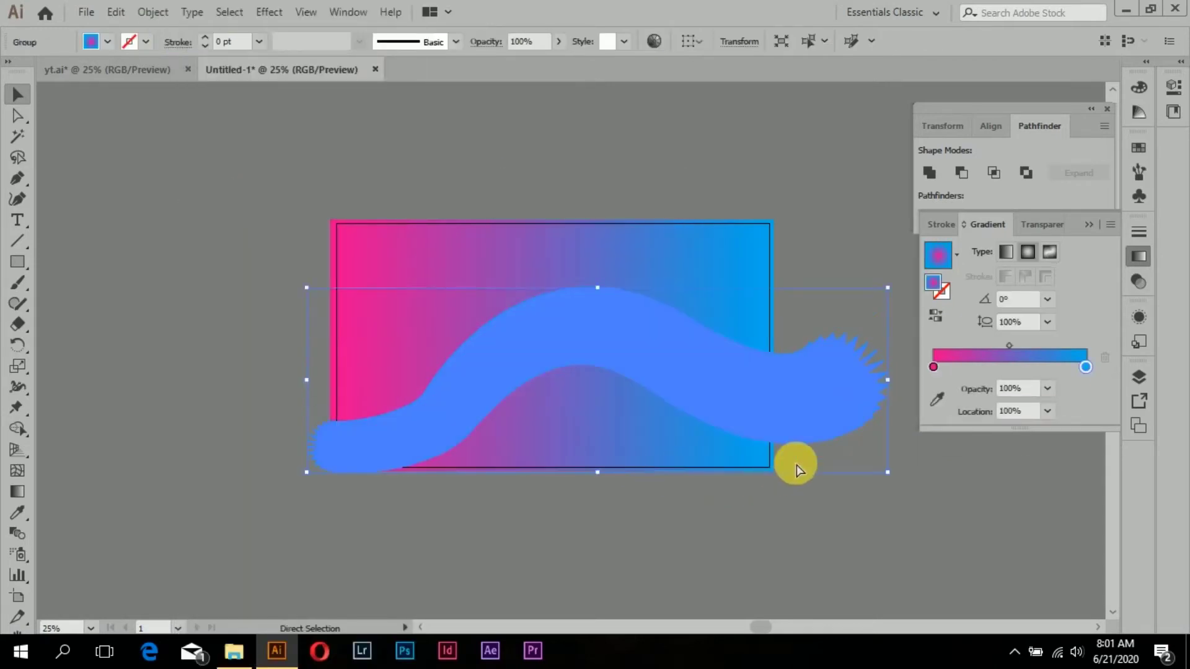
scroll(792, 465, "right", 1)
left_click(874, 495)
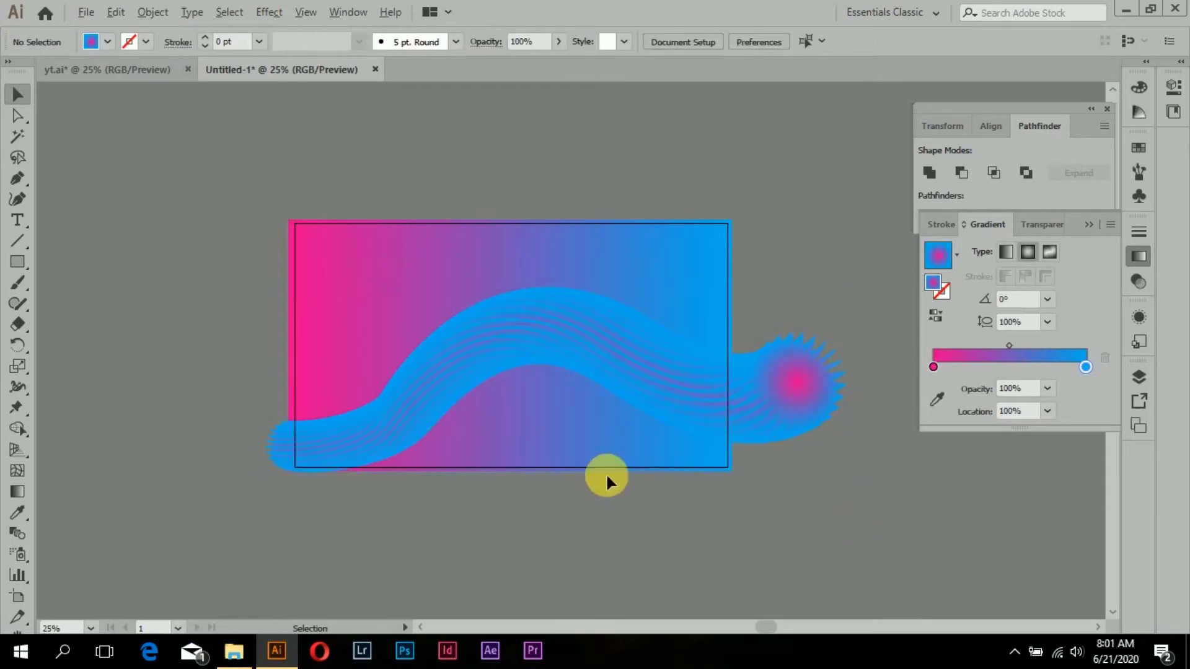
scroll(631, 394, "up", 1)
left_click(613, 317)
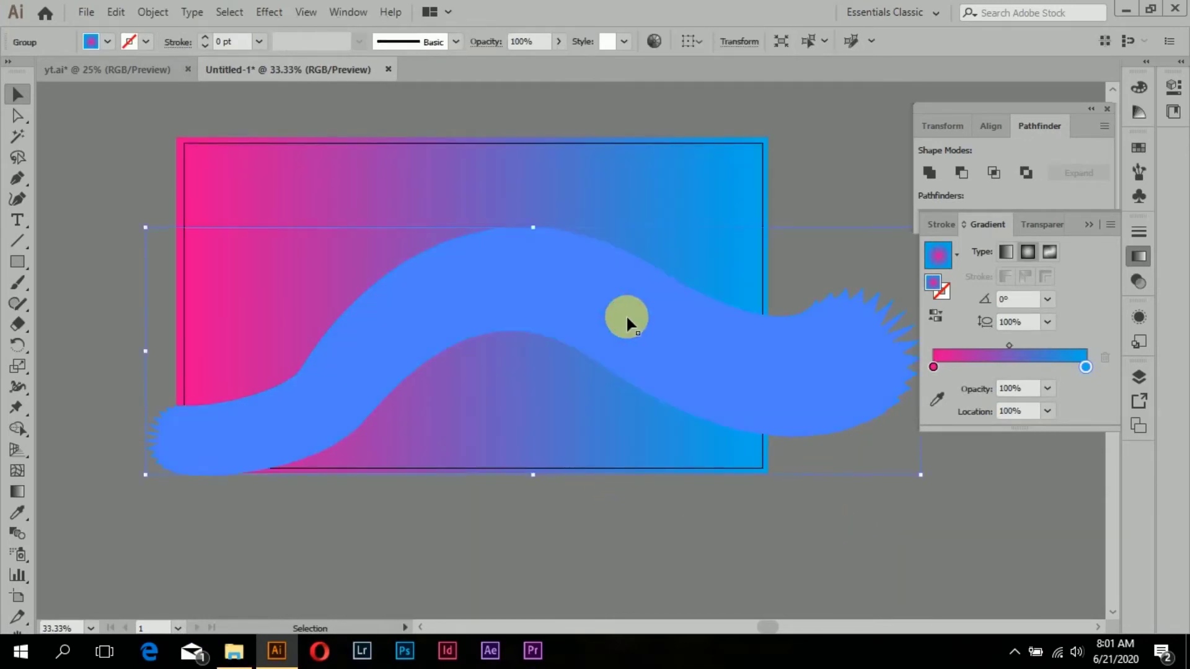
- Fill the expanded wave with a linear pink-to-blue gradient at 180°
left_click(1006, 254)
type("180")
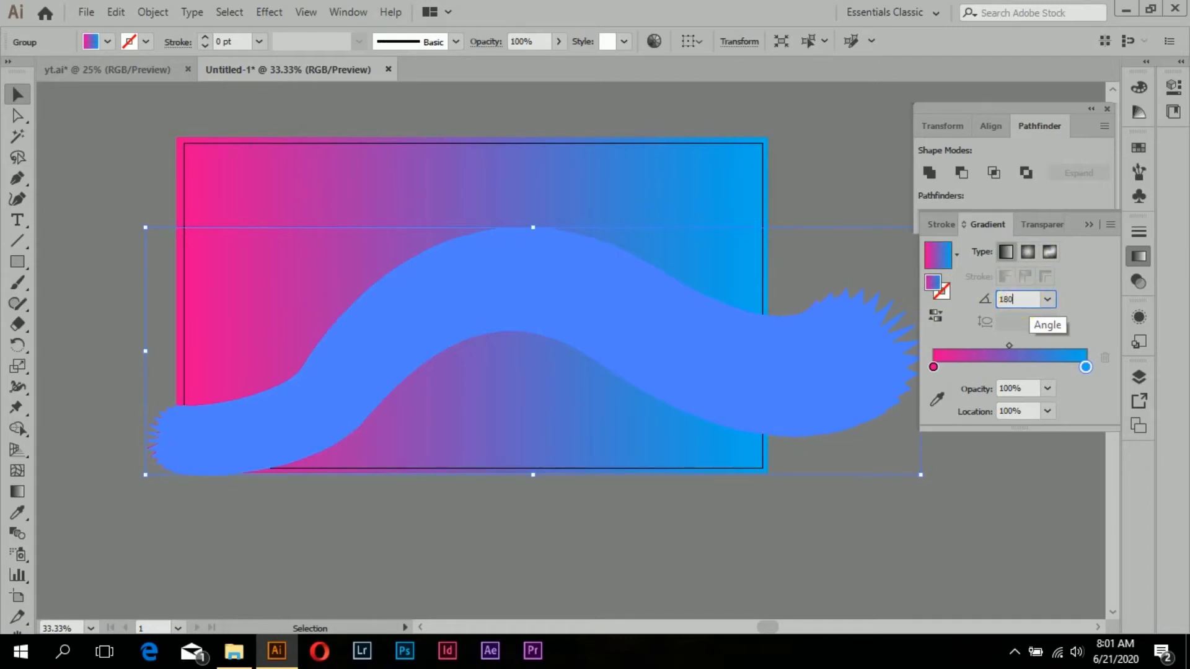
key("Return")
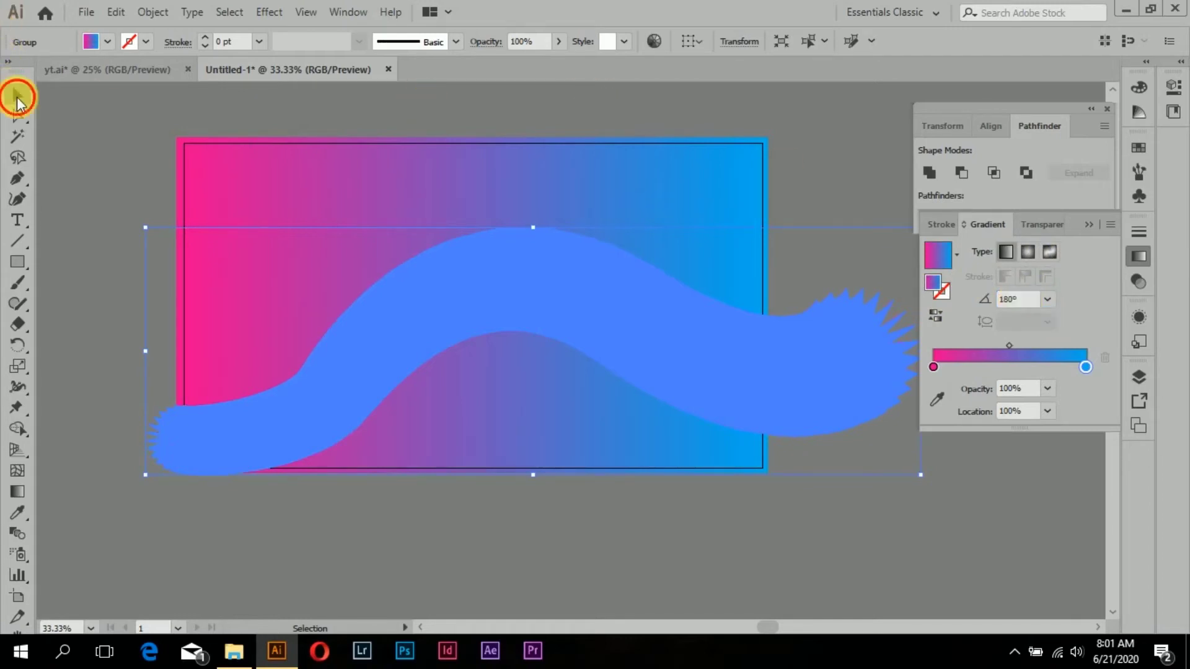
left_click(113, 157)
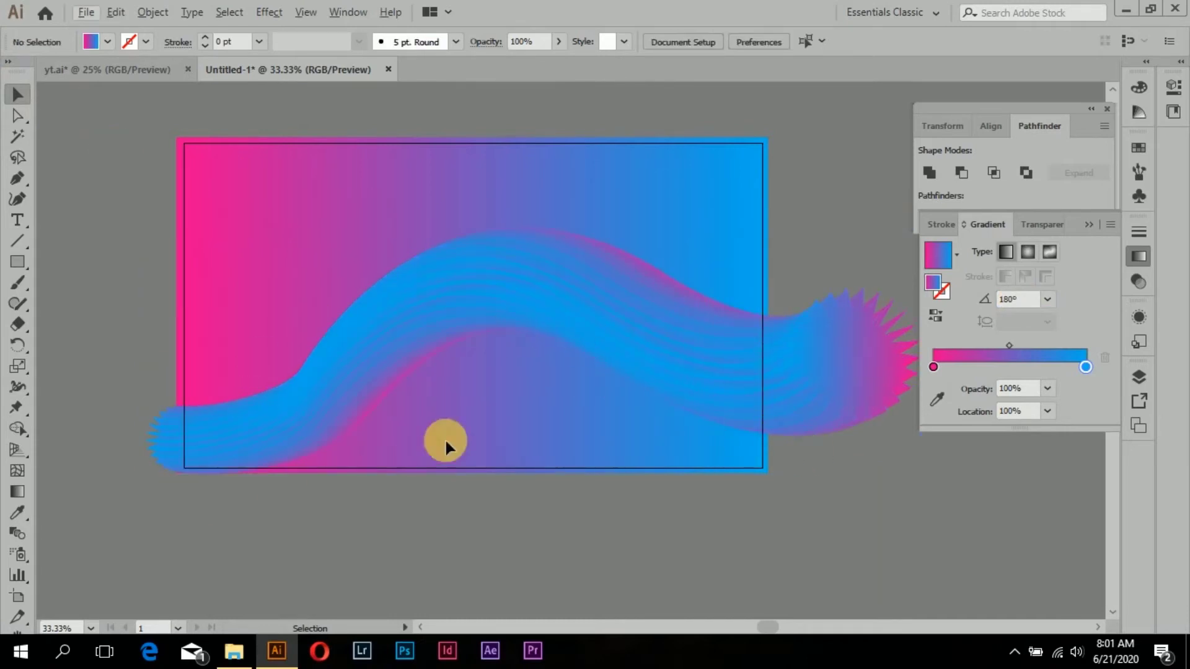
- Change the wave's gradient angle to 120°
key("ctrl+equal")
key("ctrl+equal")
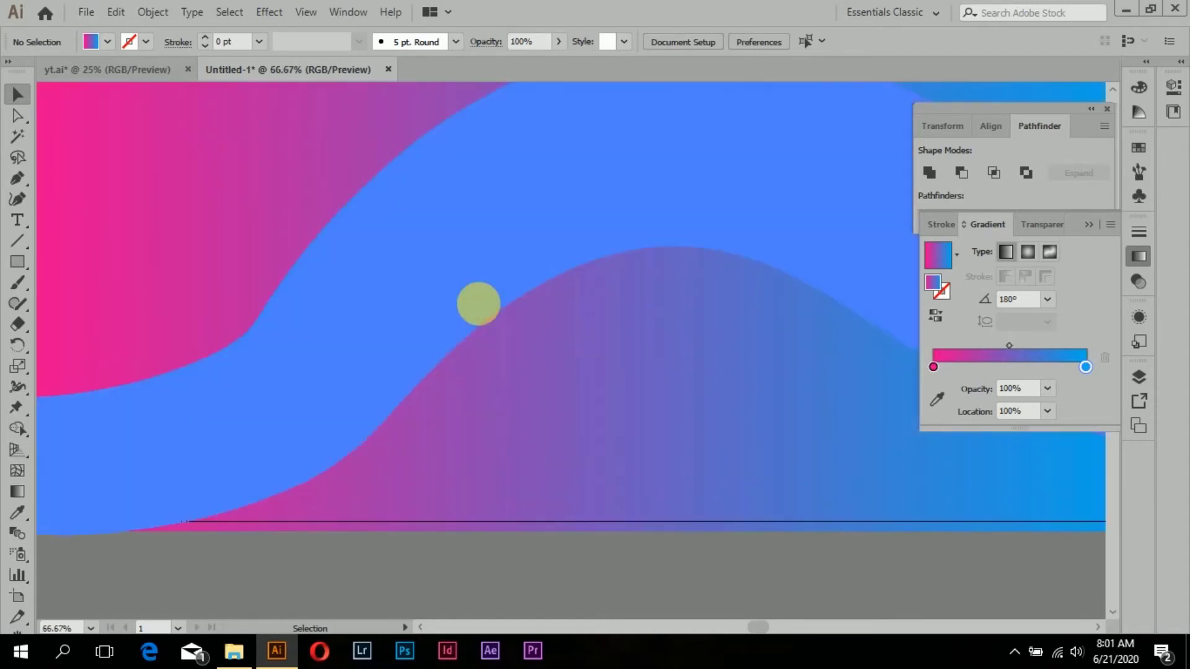
left_click(490, 312)
key("ctrl+minus")
key("ctrl+minus")
key("ctrl+minus")
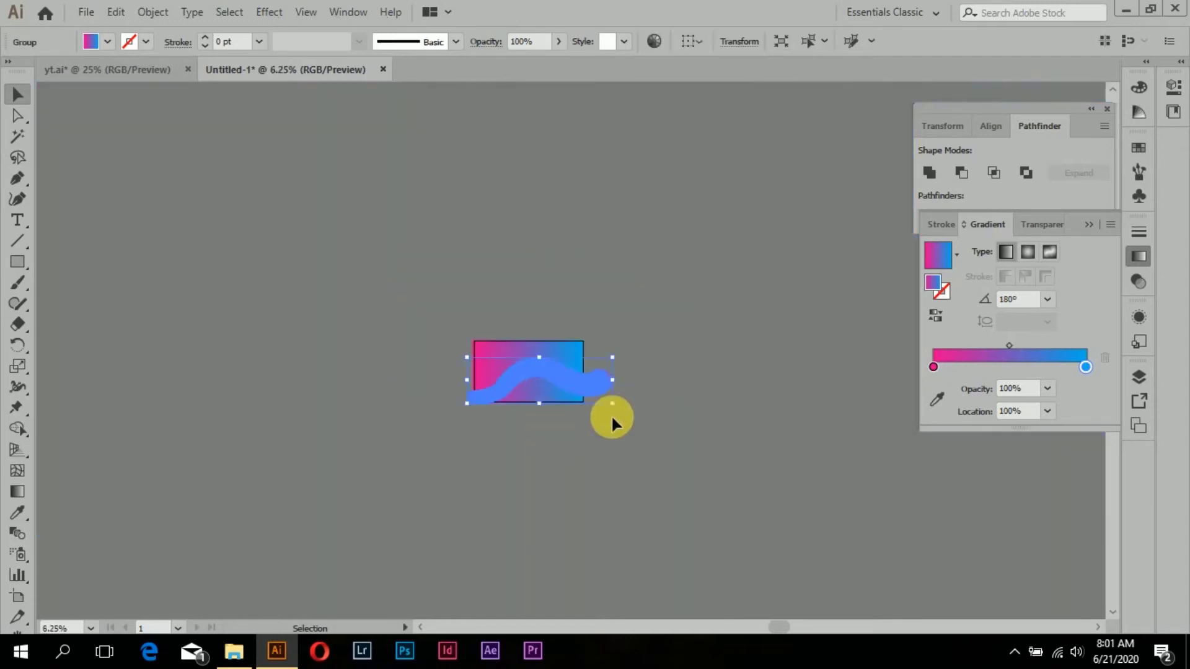
left_click(1028, 299)
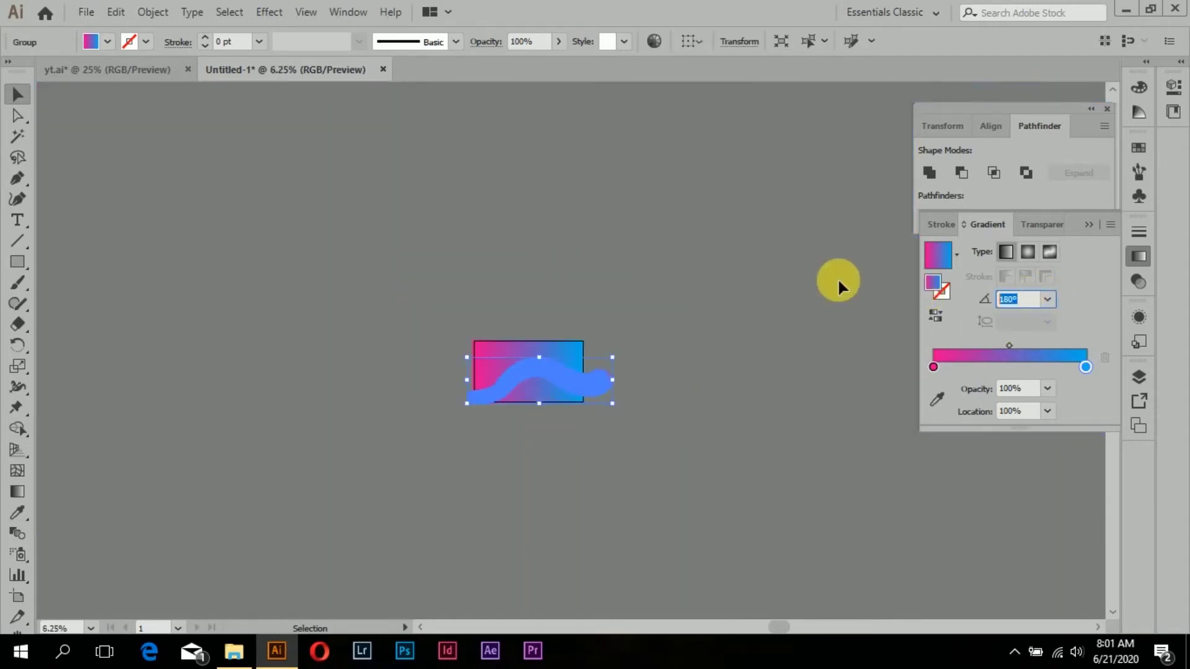
type("120")
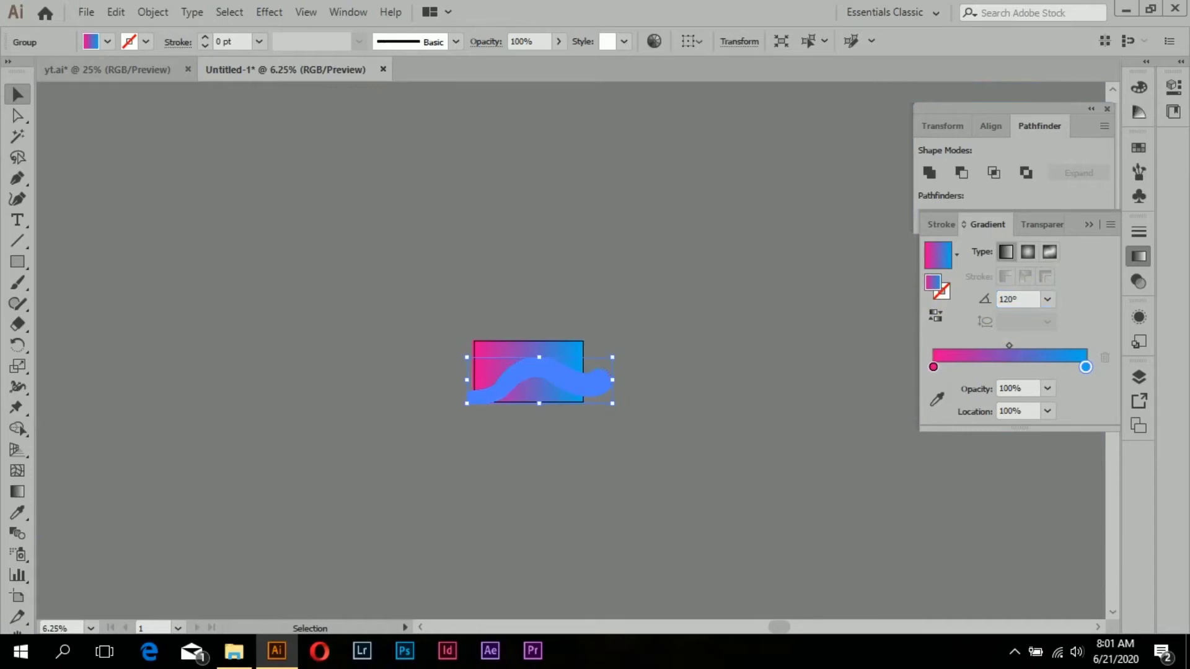
left_click(542, 470)
- Try a -135° gradient angle on the wave shapes
scroll(526, 386, "up", 2)
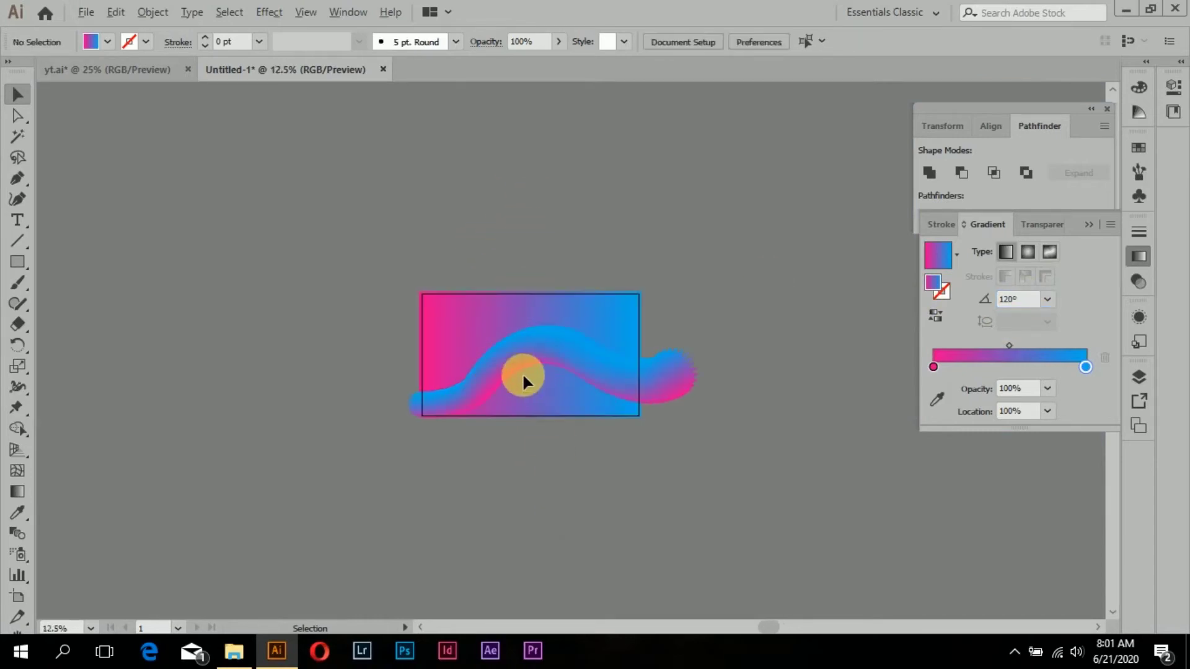
scroll(524, 369, "up", 2)
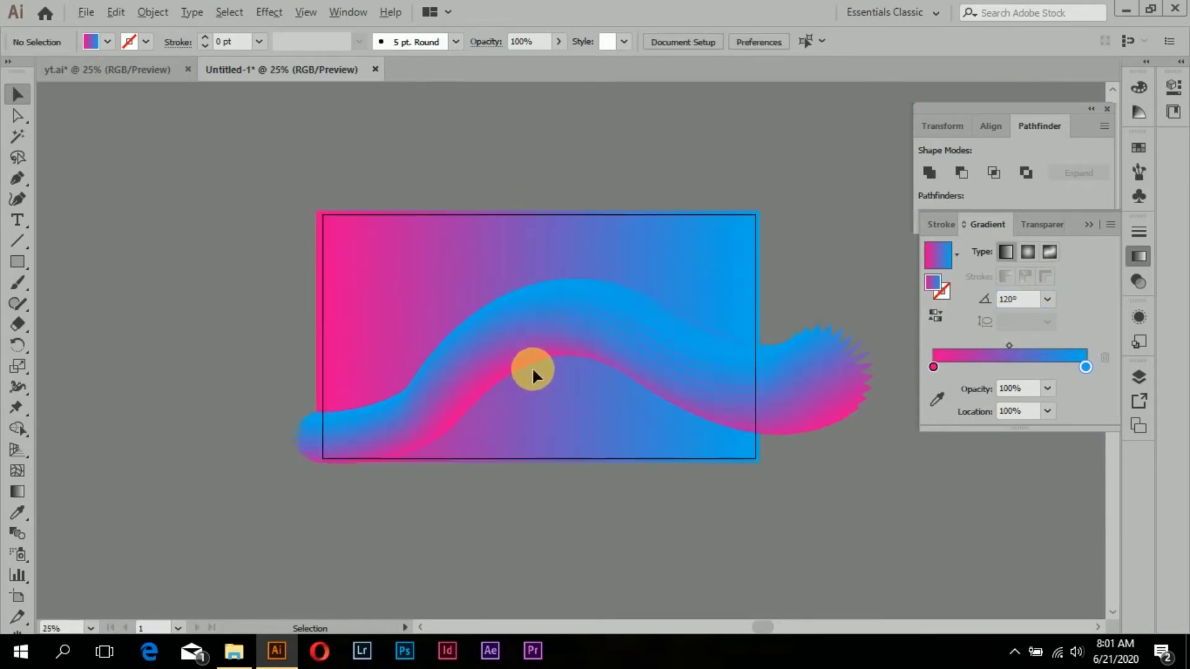
scroll(541, 358, "up", 1)
scroll(556, 351, "up", 1)
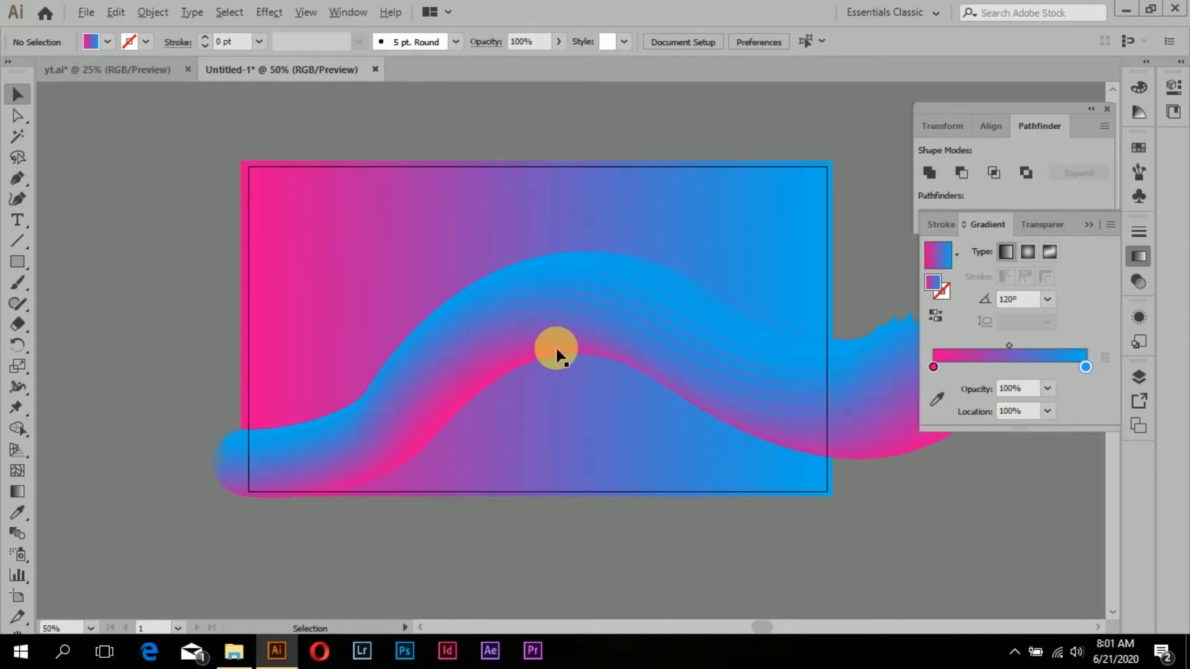
scroll(555, 351, "down", 1)
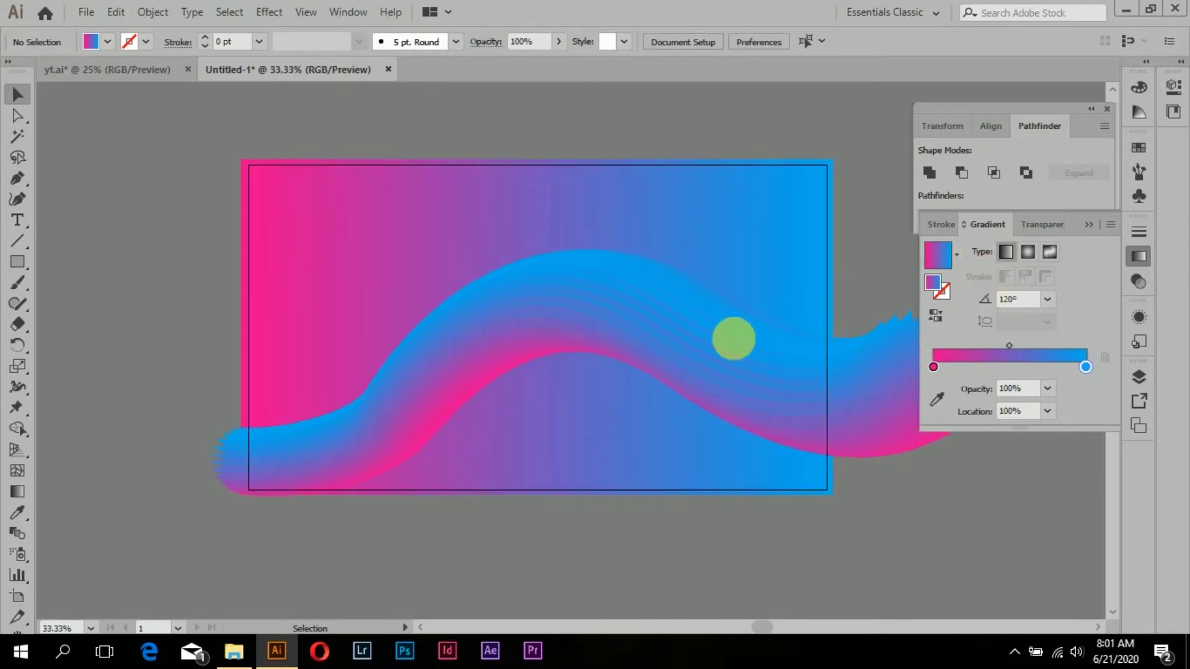
left_click(742, 343)
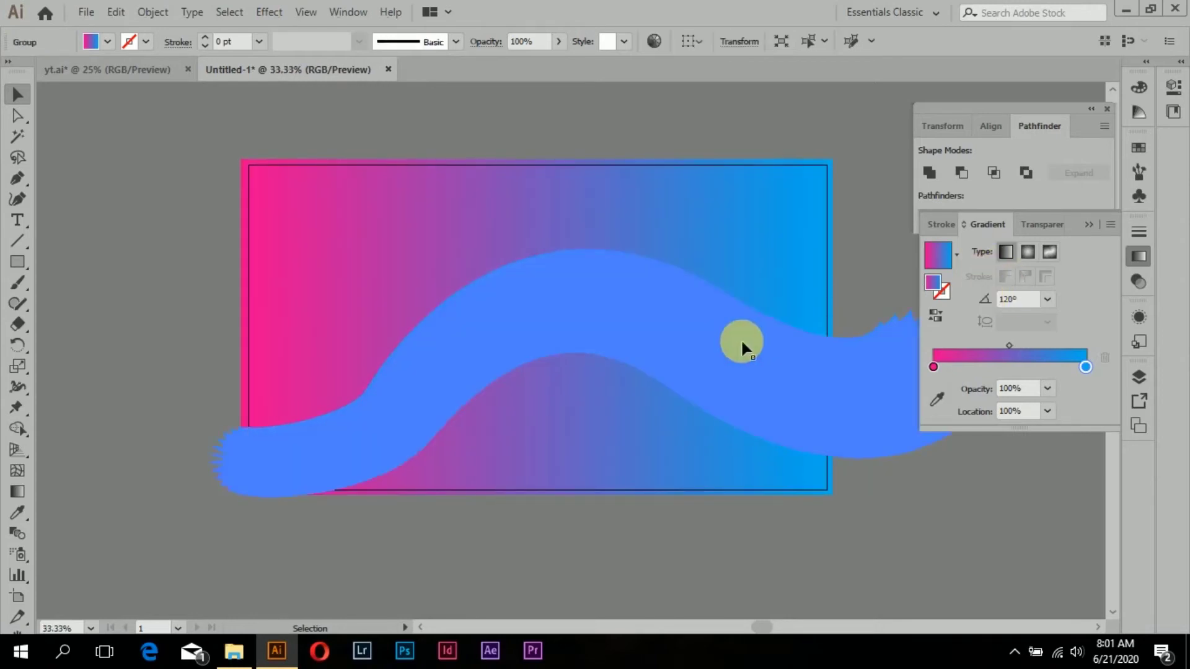
left_click(1053, 302)
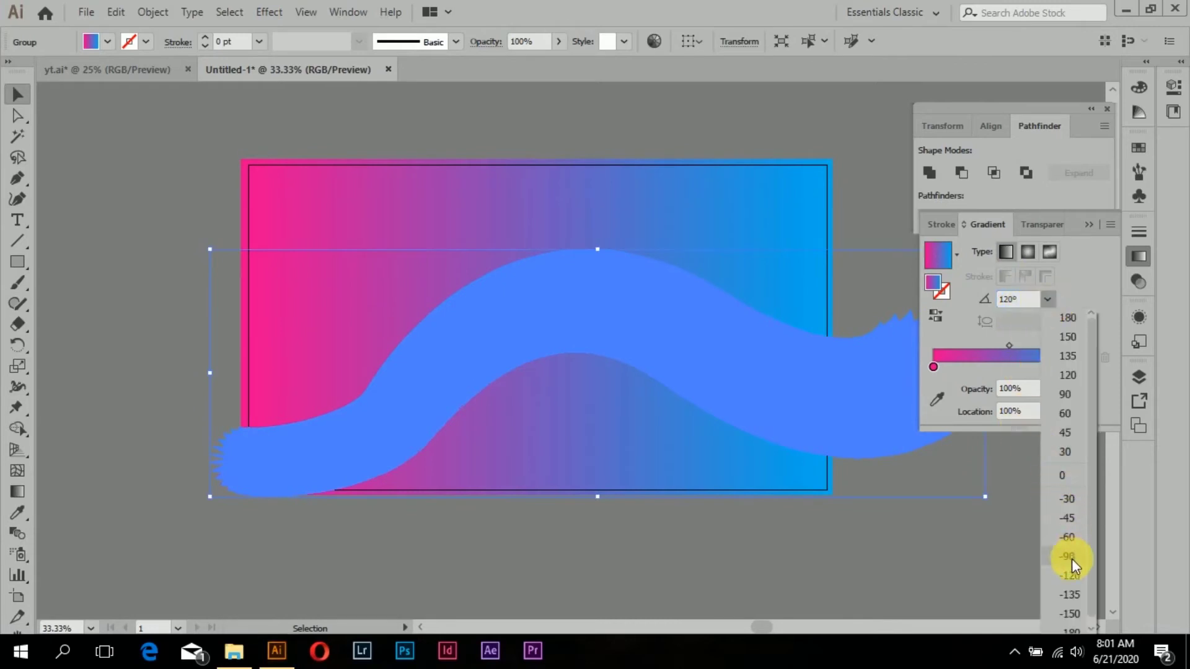
left_click(1076, 594)
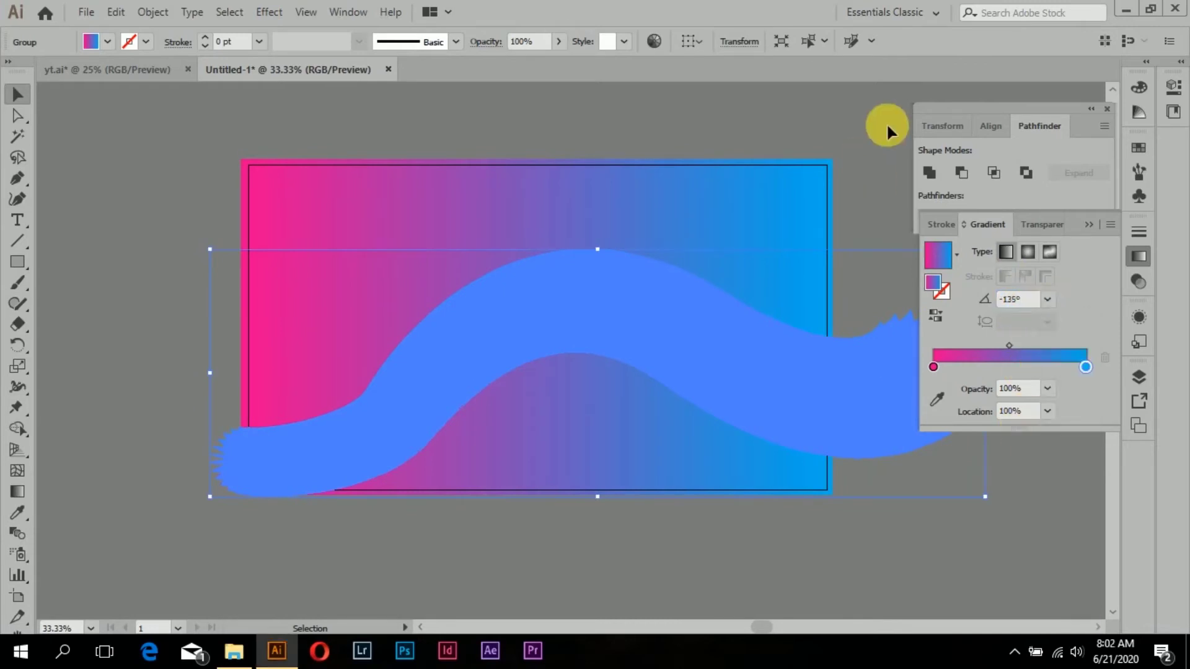
left_click(879, 126)
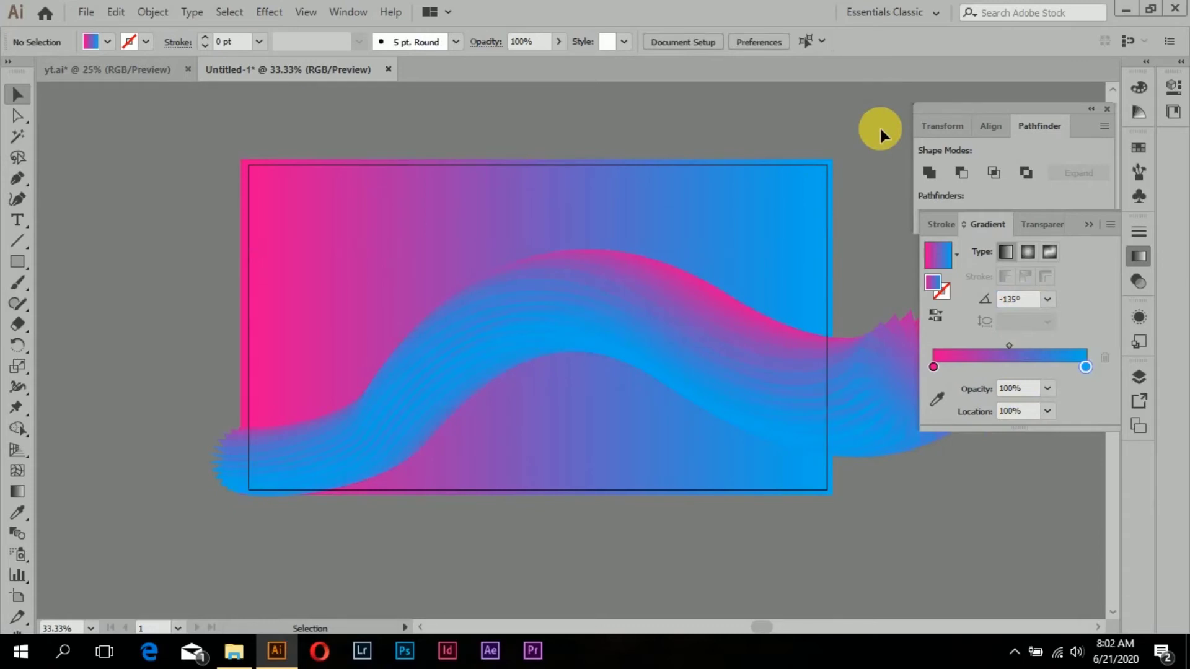
- Undo the wave's gradient angle back to 120° and zoom out
key("ctrl+z")
key("ctrl+z")
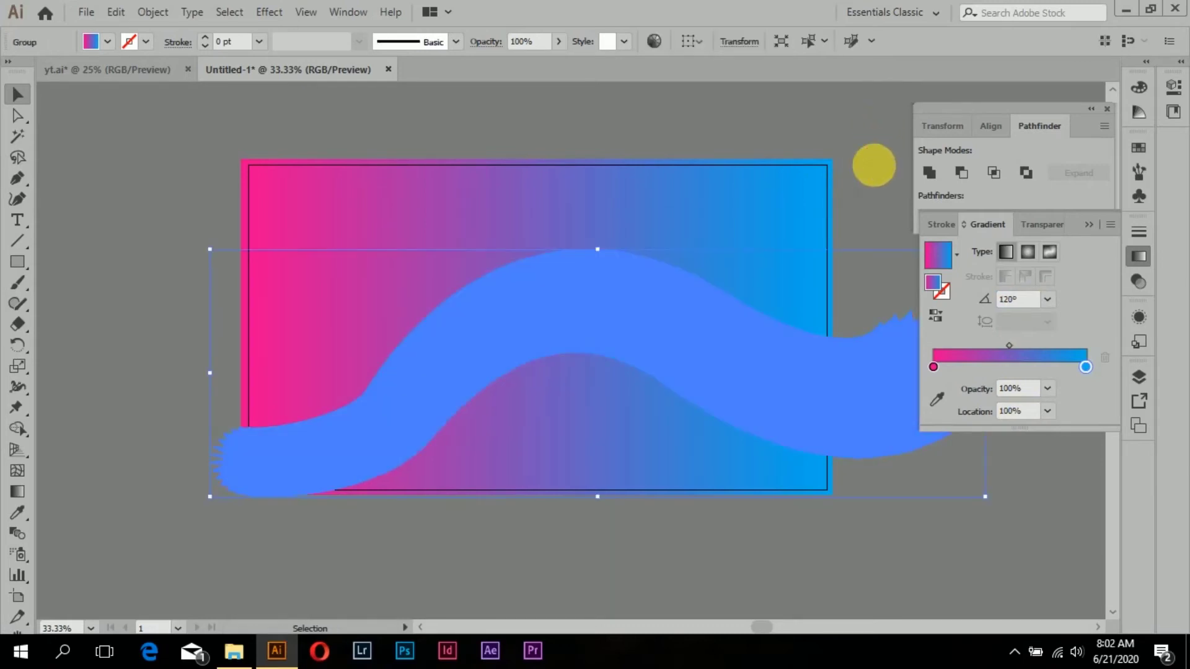
left_click(854, 258)
scroll(813, 350, "down", 2)
scroll(848, 356, "right", 2)
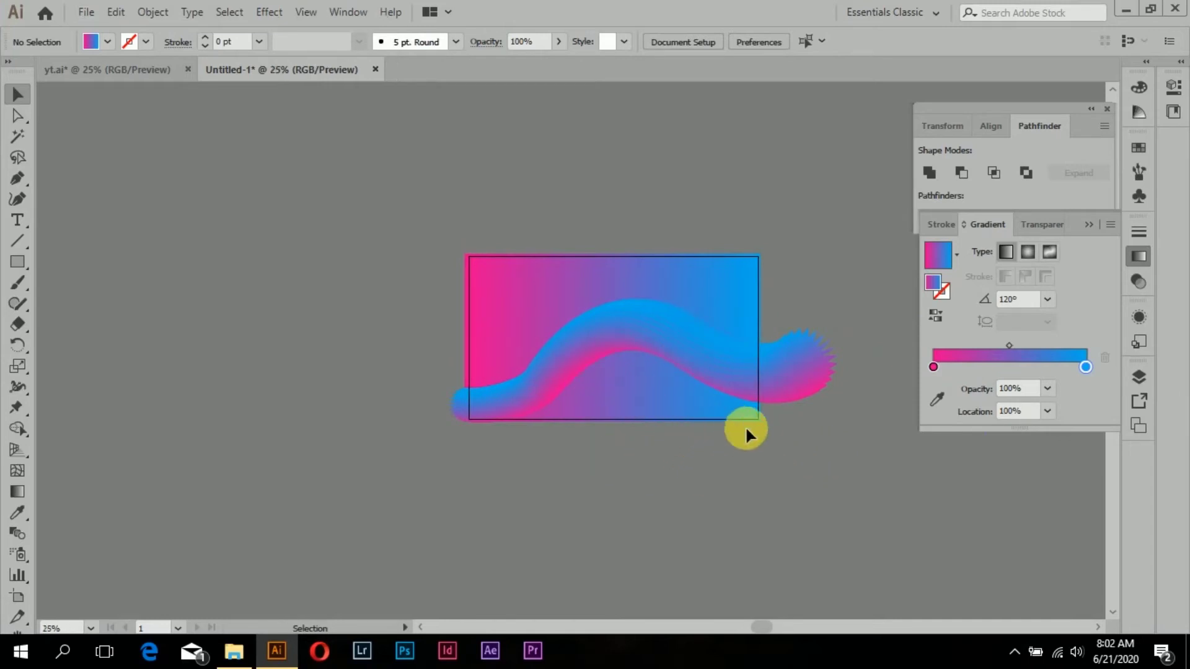
scroll(746, 427, "up", 1)
scroll(772, 411, "right", 1)
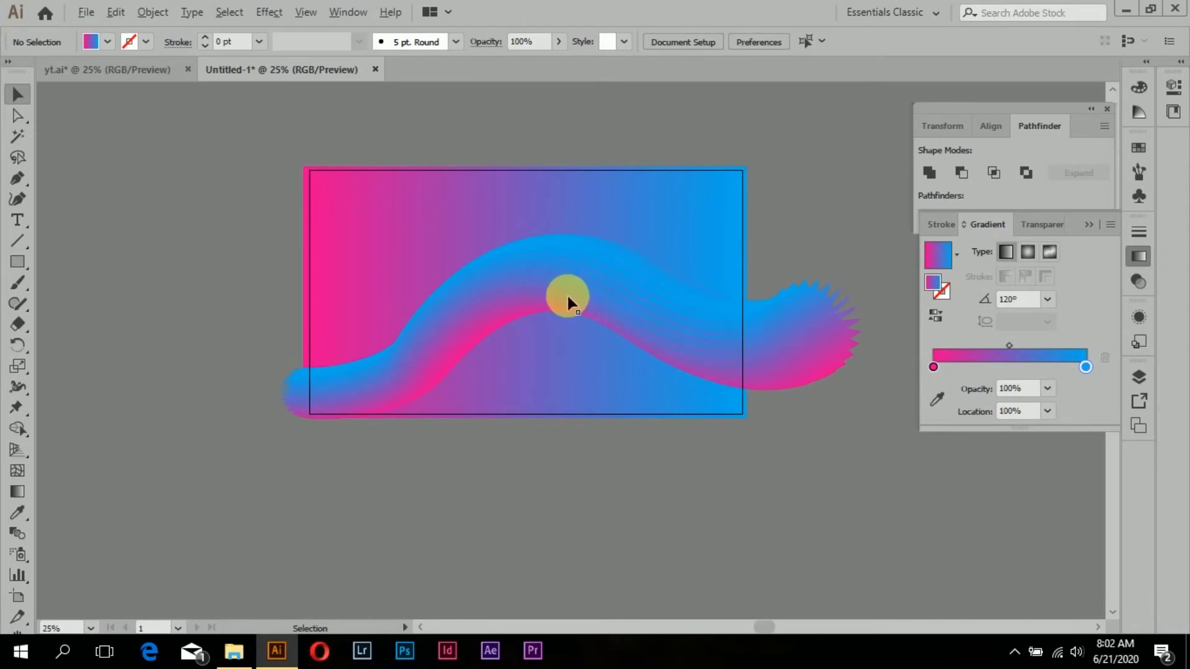
- Alt-drag a copy of the wave group, offset to the lower right
left_click_drag(543, 285, 662, 319)
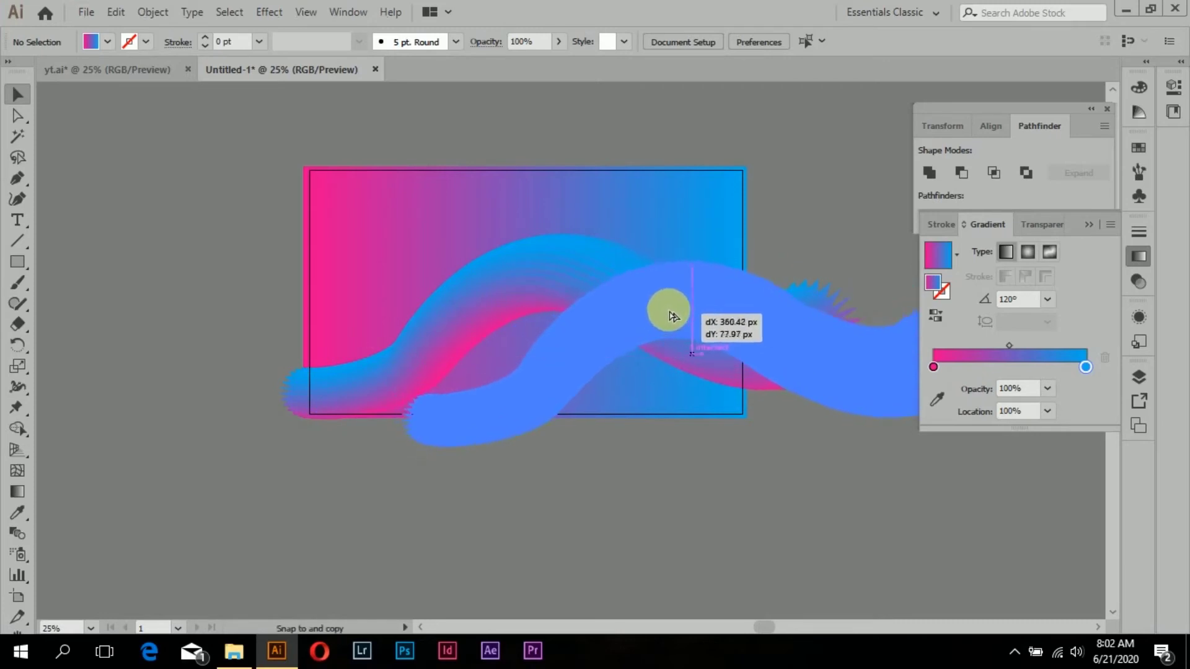
mouse_move(662, 321)
left_mouse_down()
mouse_move(666, 288)
mouse_move(691, 357)
left_mouse_up()
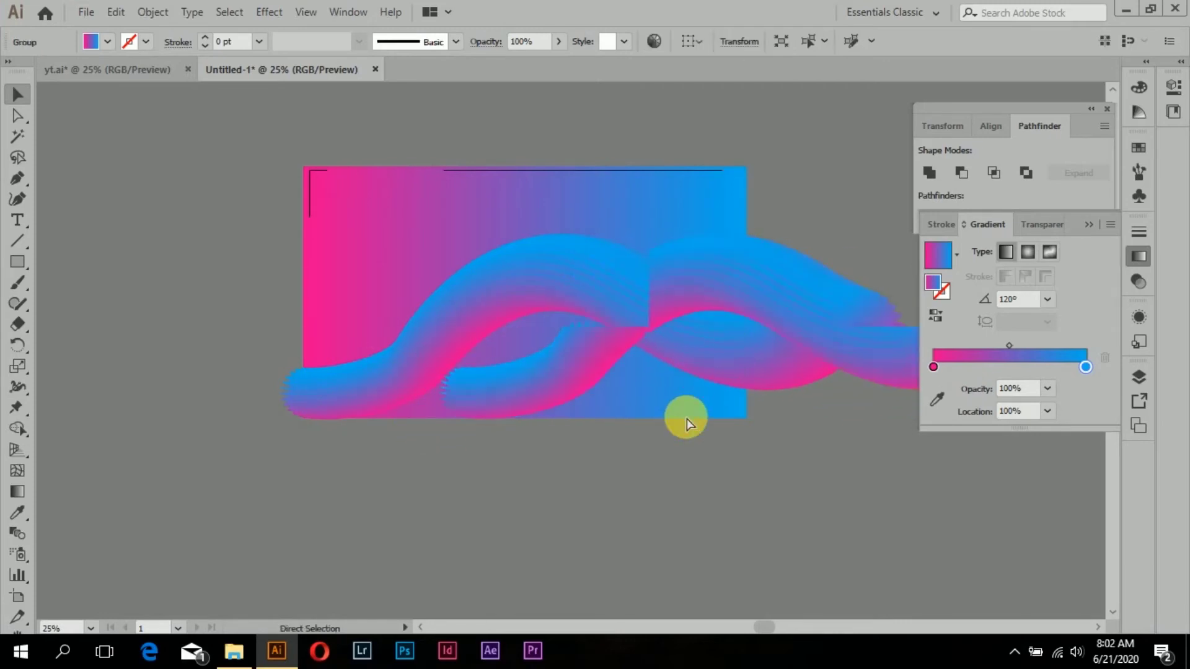
scroll(687, 421, "right", 2)
scroll(691, 418, "right", 3)
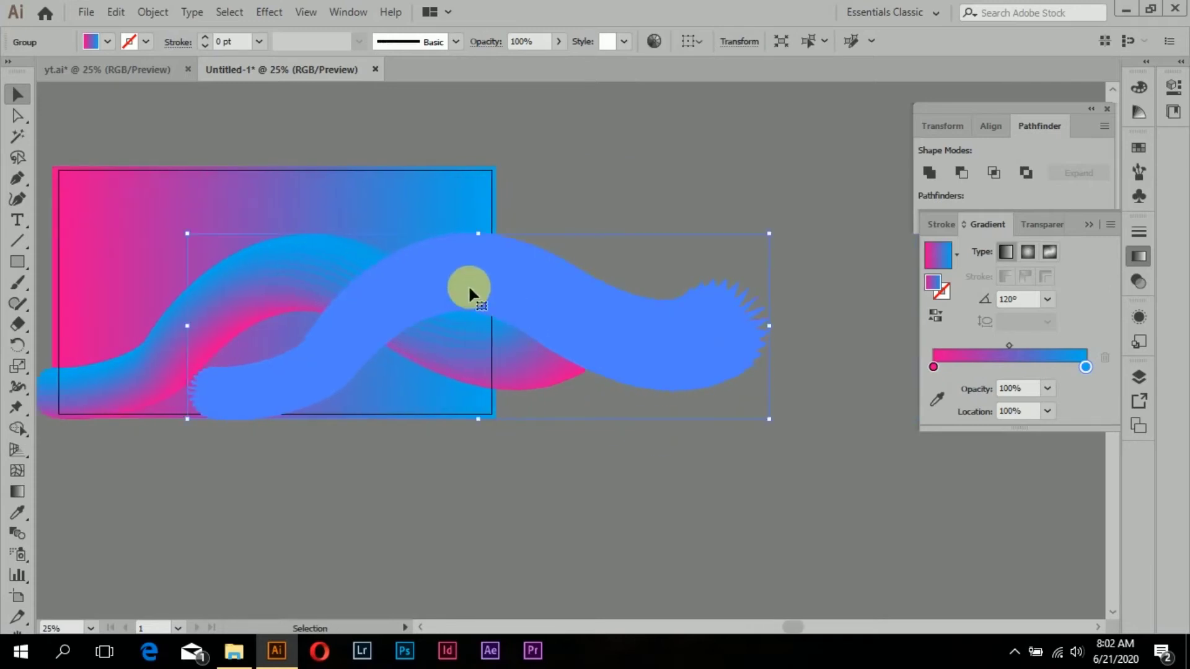
left_click(596, 499)
scroll(379, 431, "up", 1)
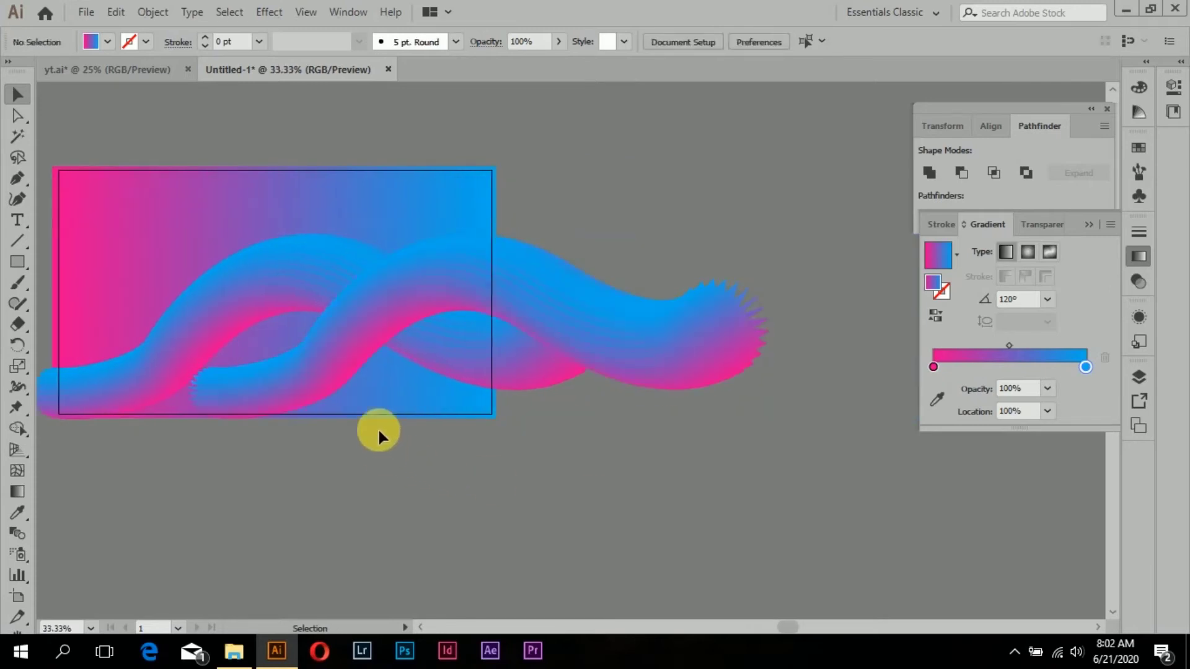
- Move the second wave lower and left so it crosses below the first
left_click(351, 368)
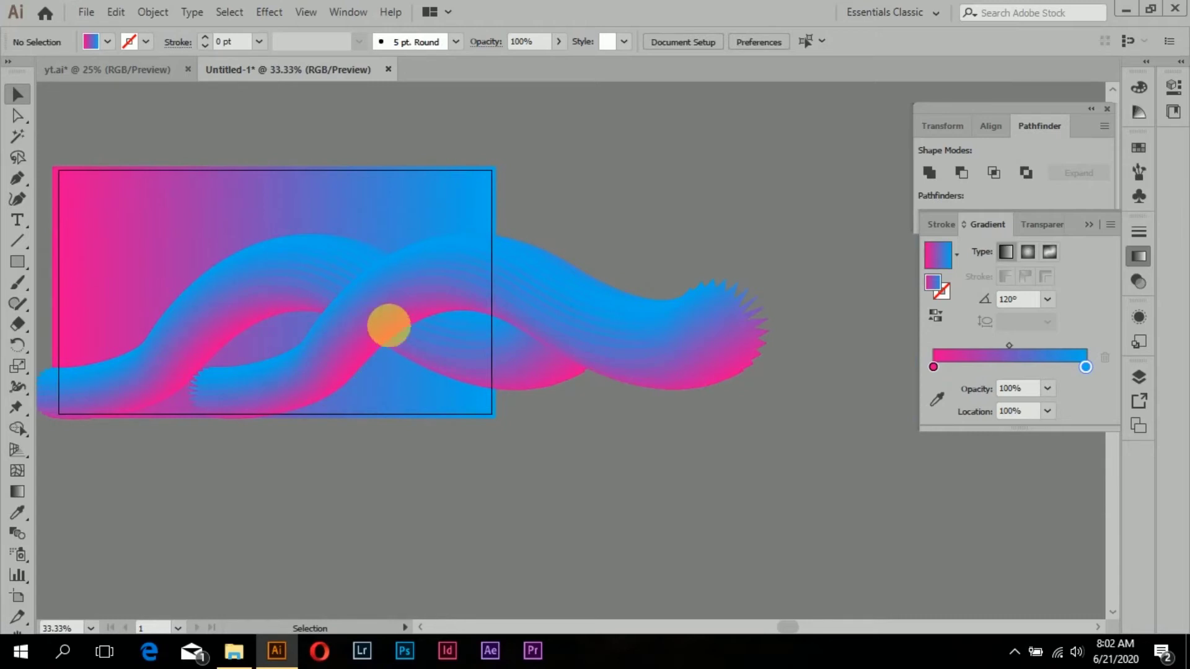
left_click_drag(414, 263, 368, 389)
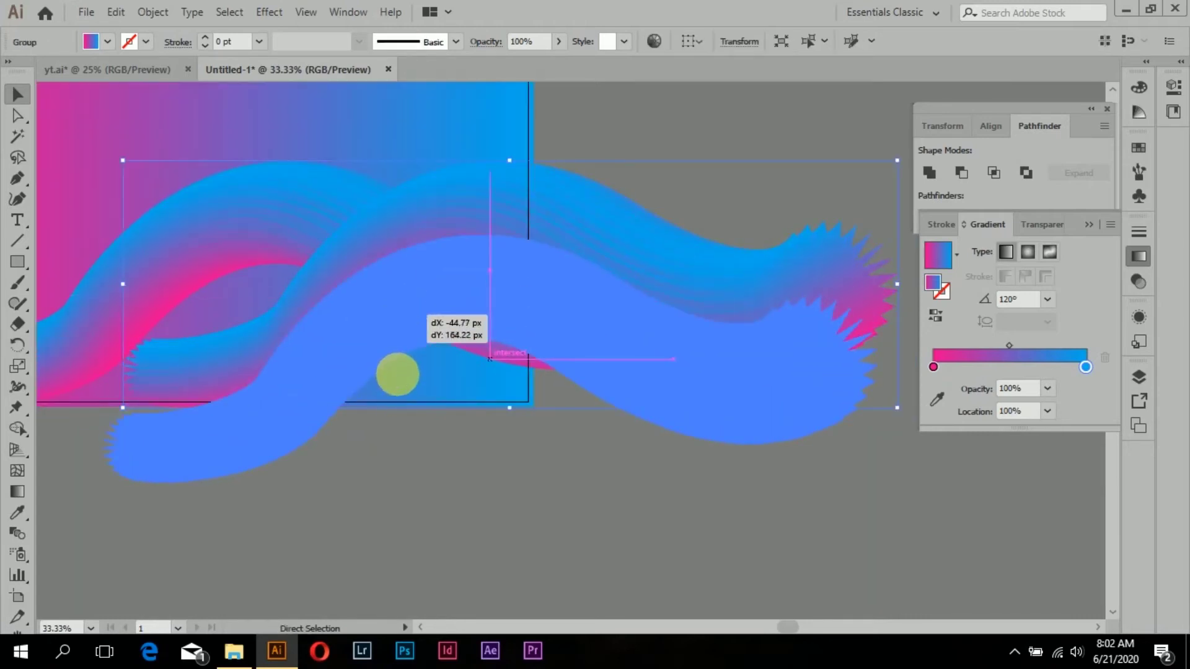
left_click_drag(368, 389, 399, 375)
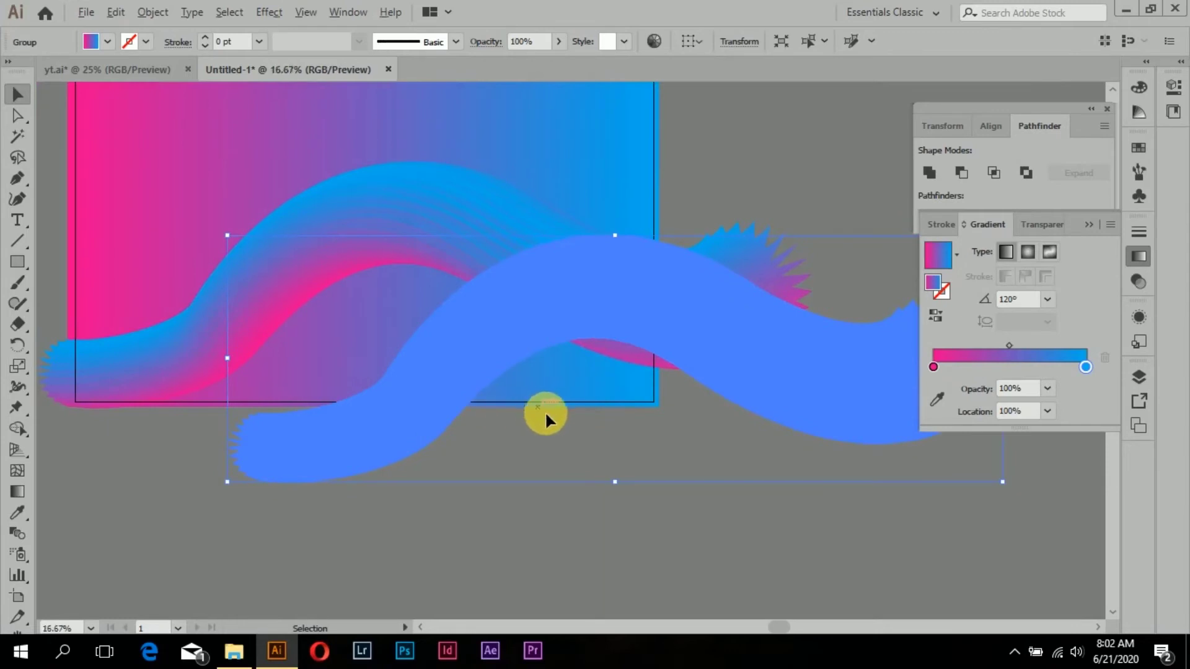
scroll(544, 418, "down", 3, "alt")
left_click(713, 463)
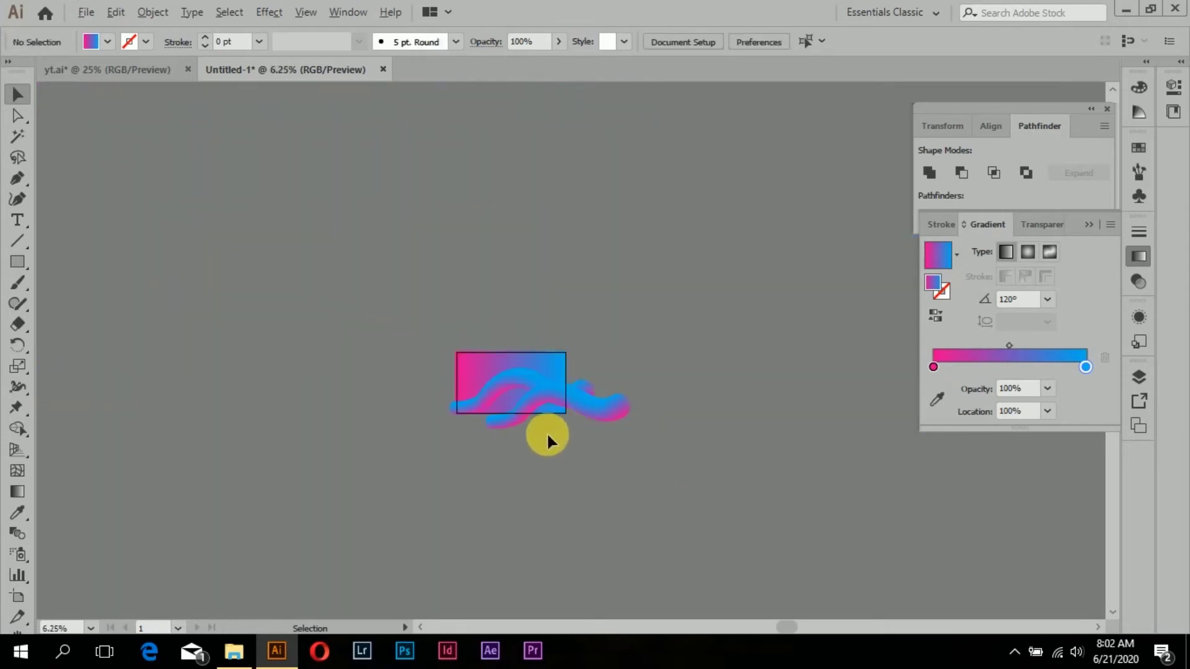
scroll(540, 406, "up", 2, "alt")
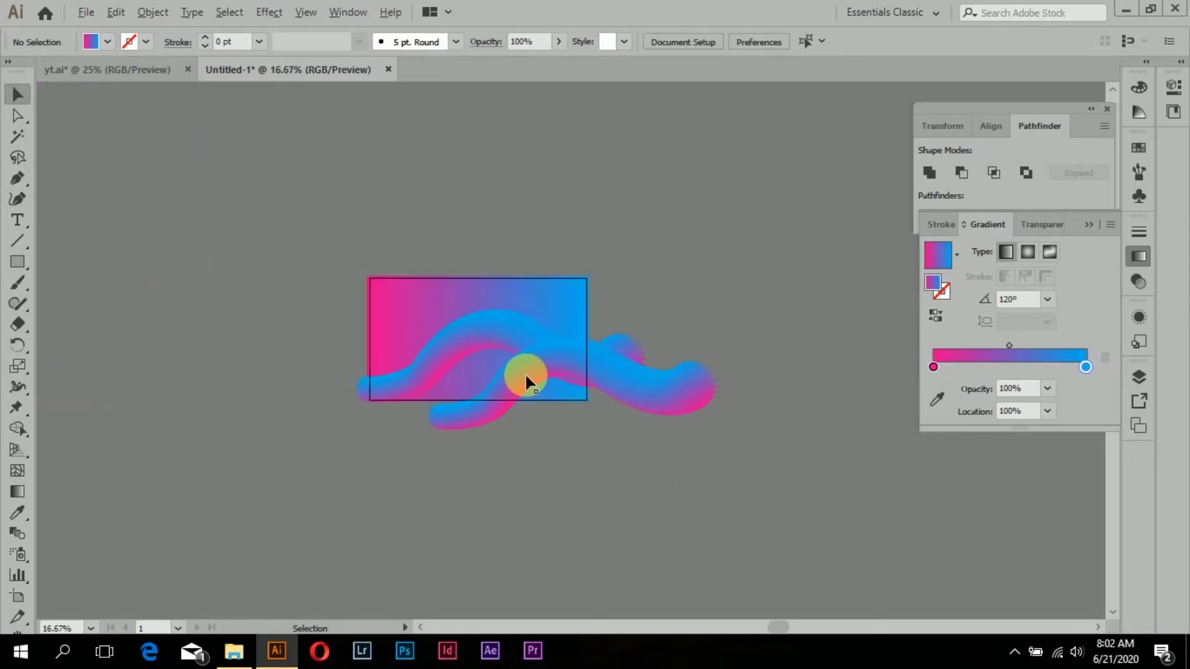
scroll(444, 366, "up", 1, "alt")
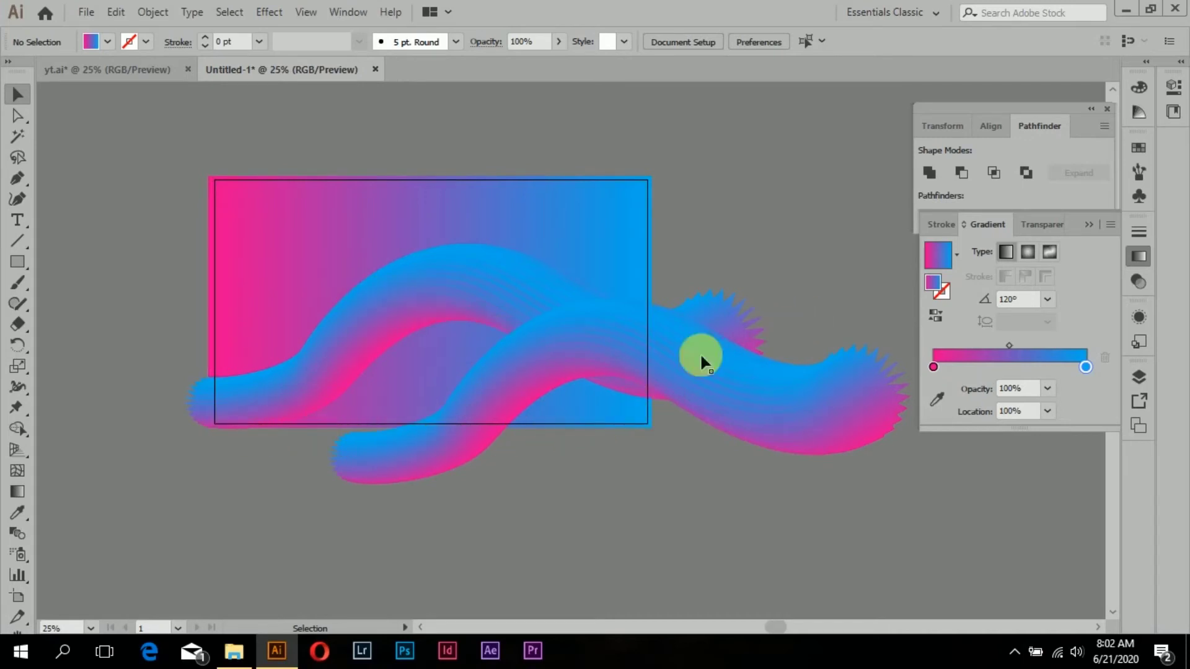
left_click_drag(574, 350, 530, 355)
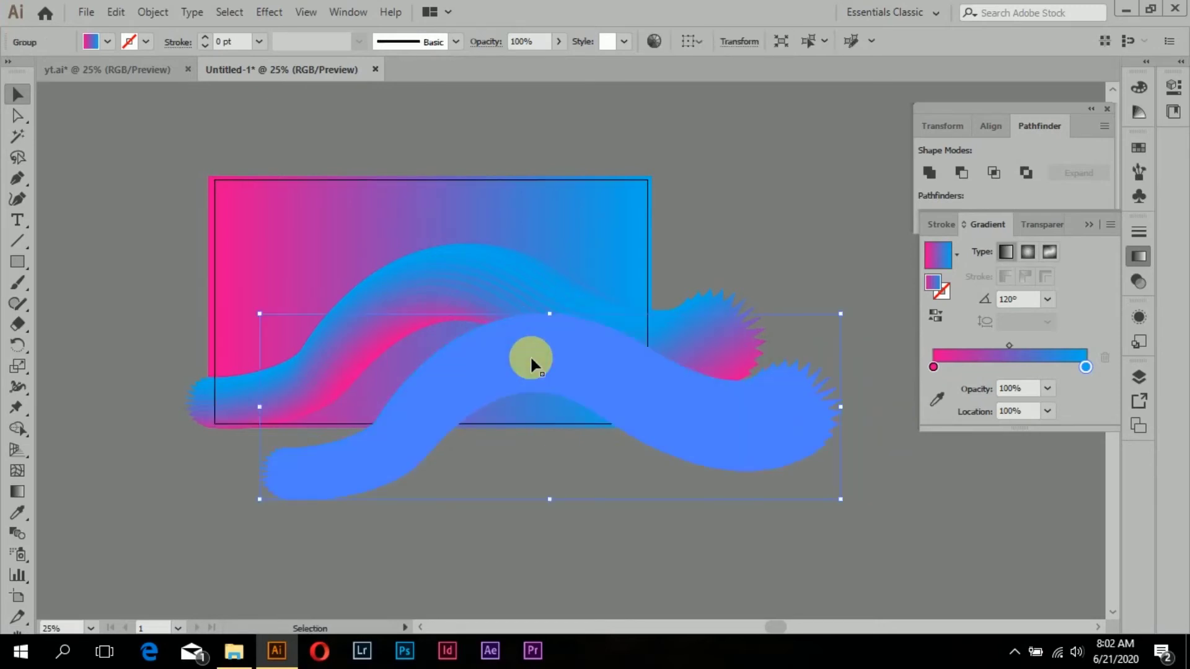
left_click(749, 549)
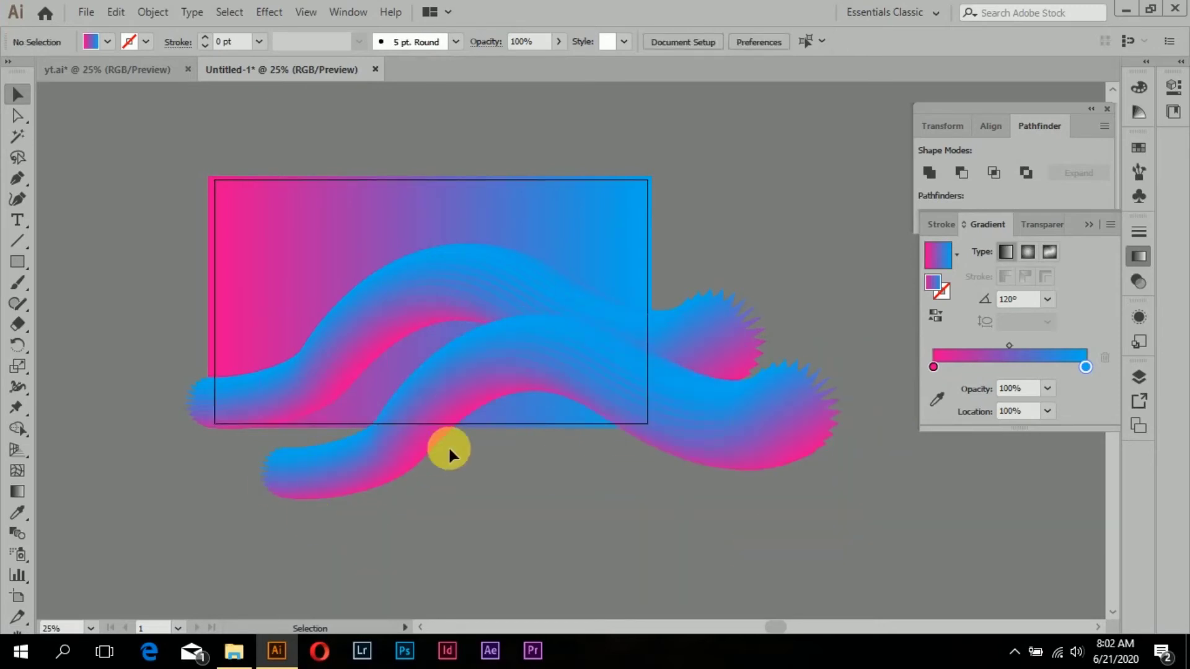
left_click_drag(530, 368, 448, 485)
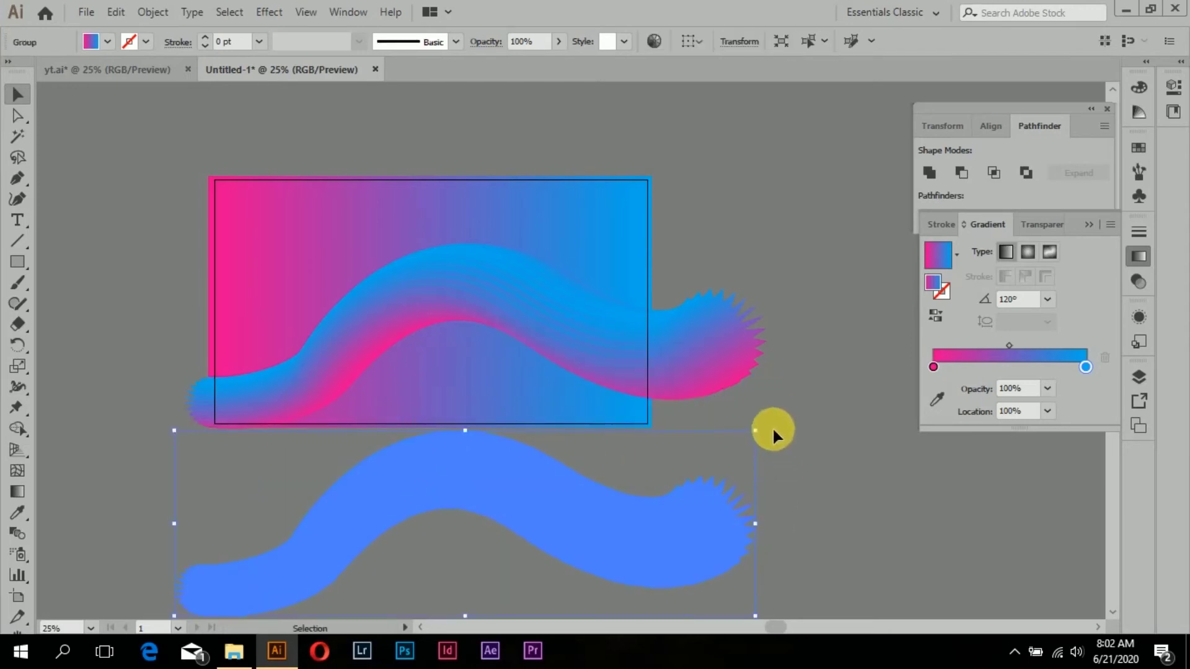
left_click_drag(760, 428, 725, 367)
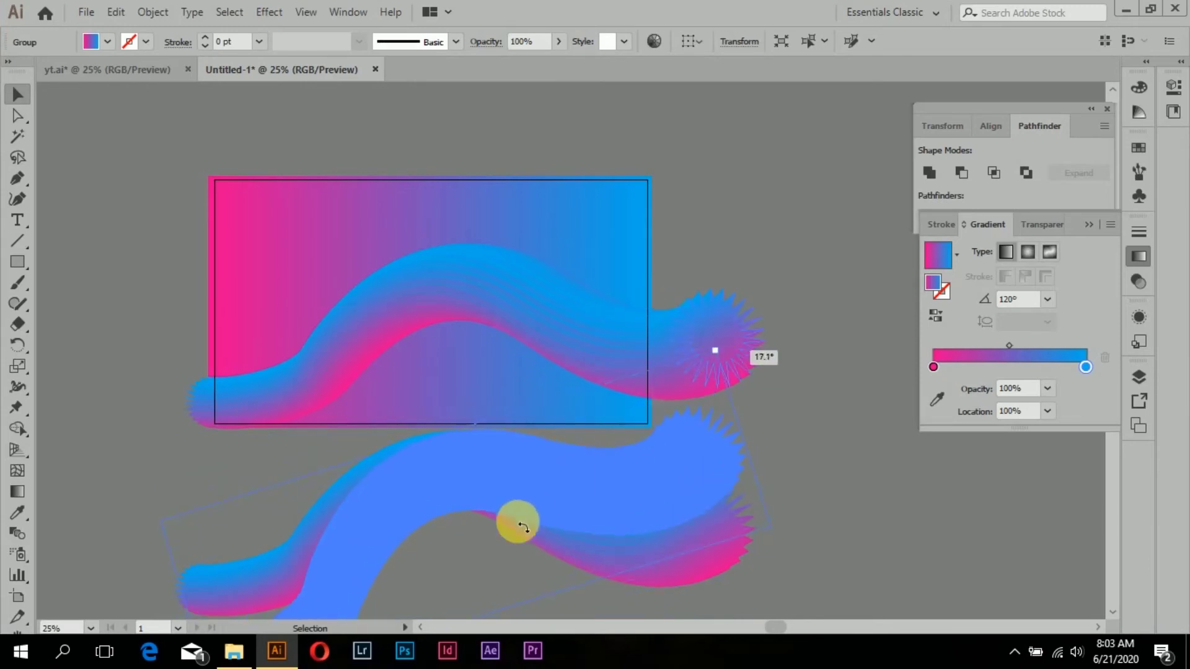
mouse_move(561, 472)
left_mouse_down()
mouse_move(554, 403)
mouse_move(572, 391)
left_mouse_up()
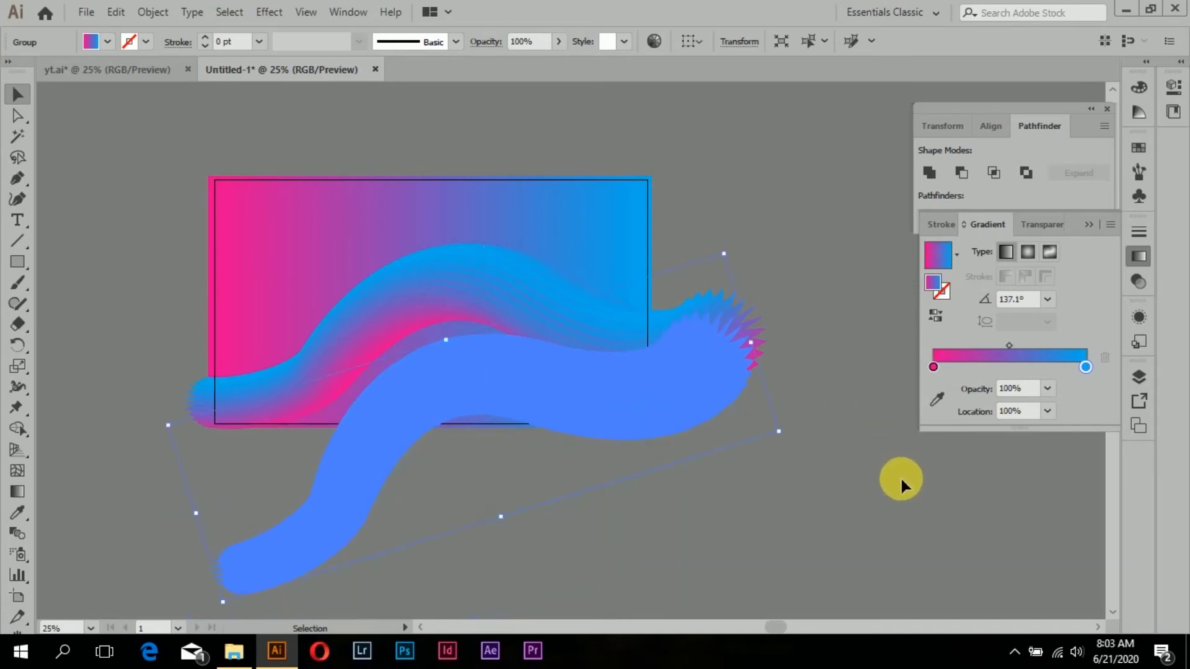
left_click(884, 488)
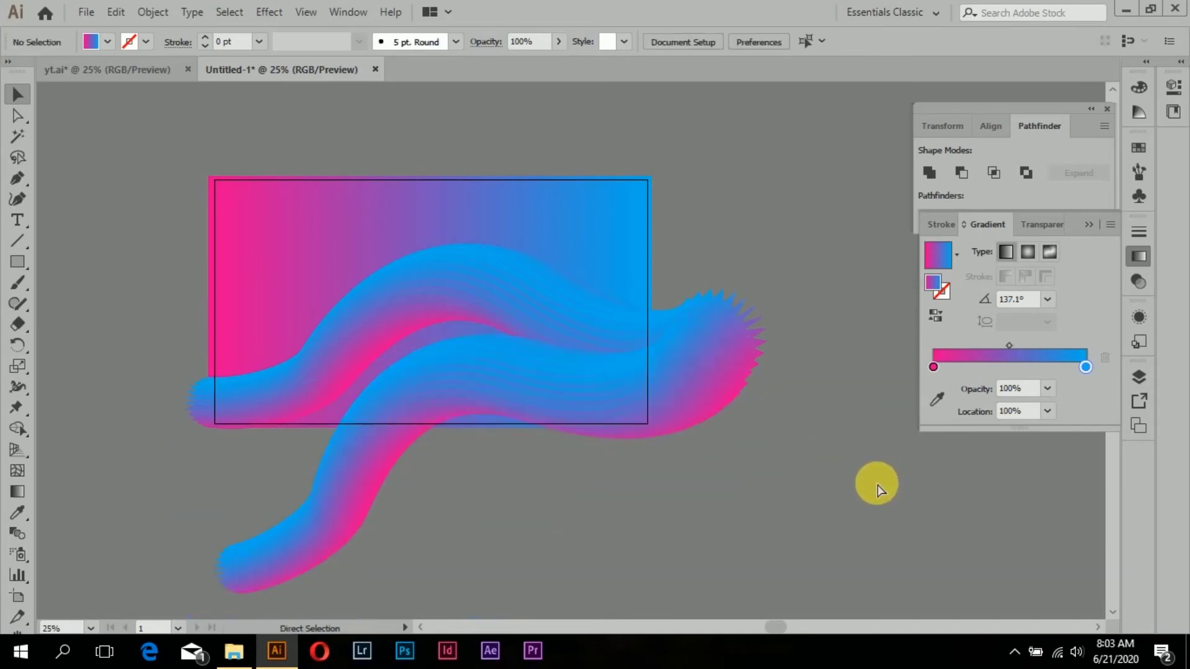
key("ctrl+z")
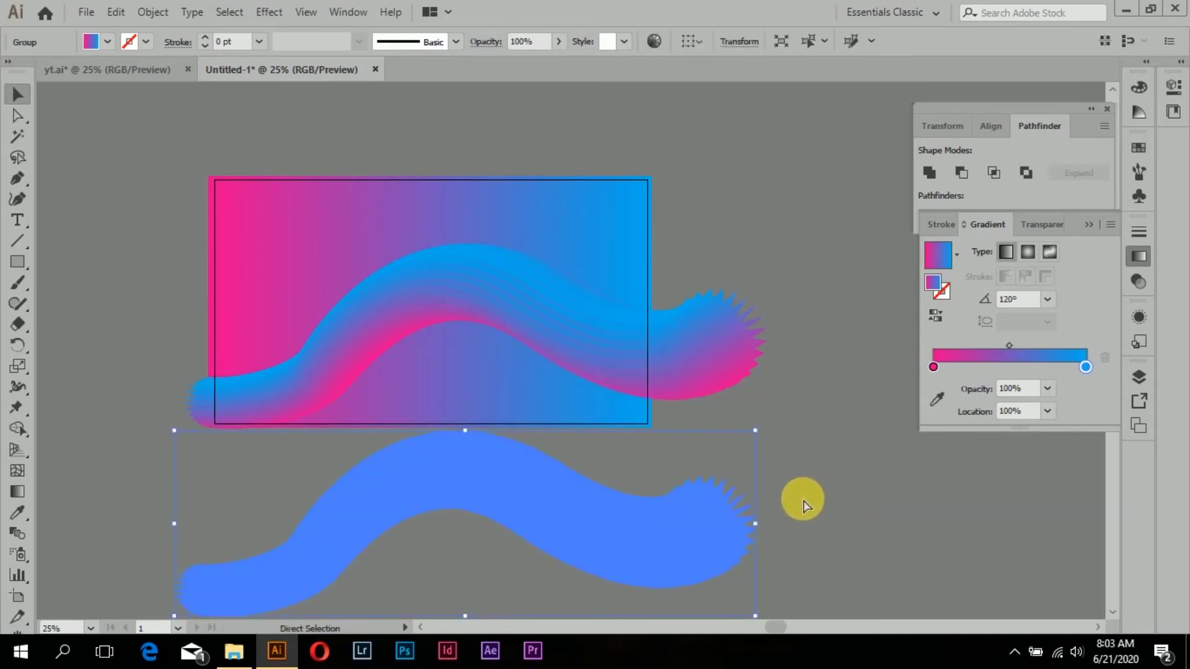
key("ctrl+z")
key("ctrl+z")
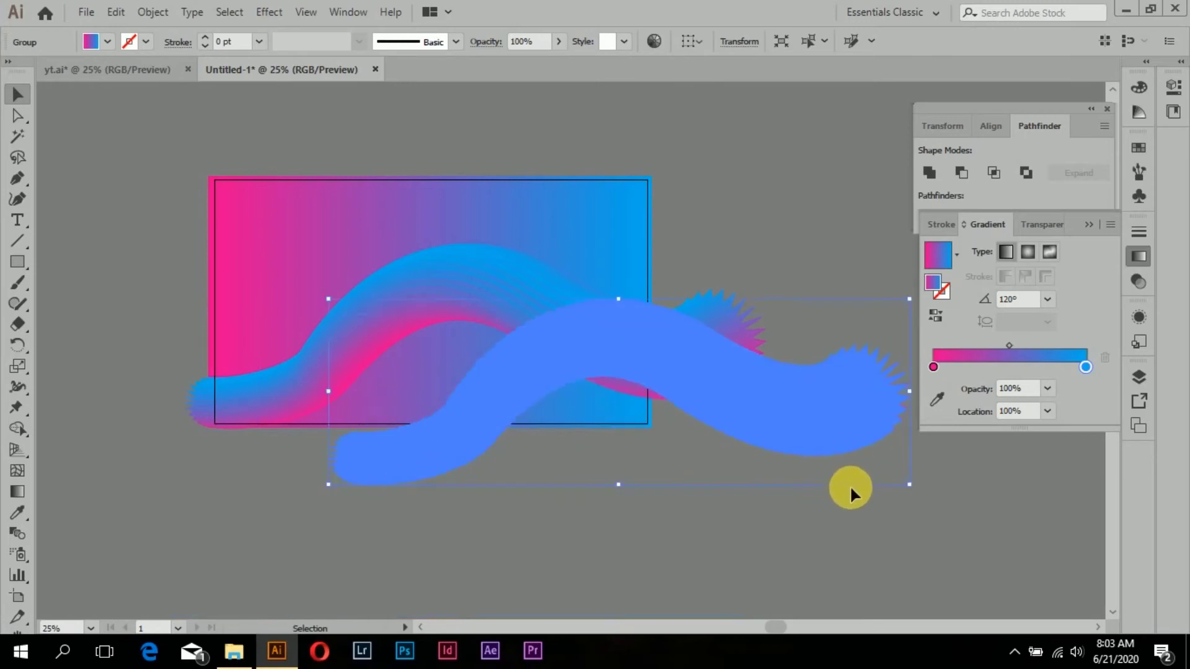
left_click(868, 546)
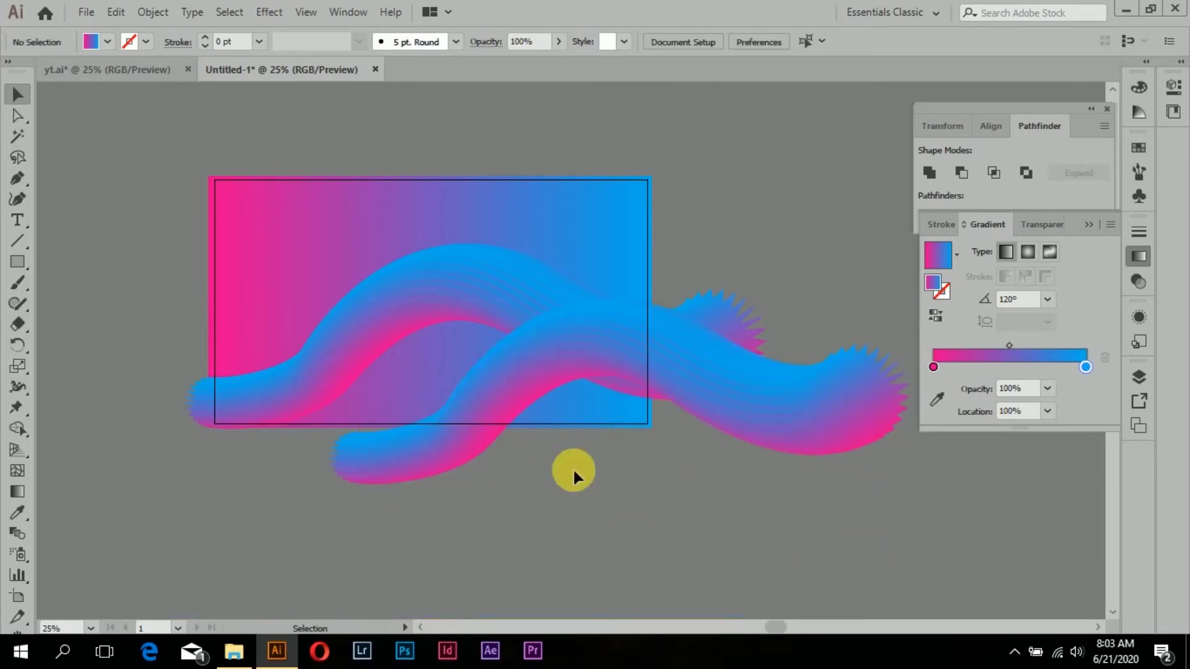
scroll(490, 403, "up", 1)
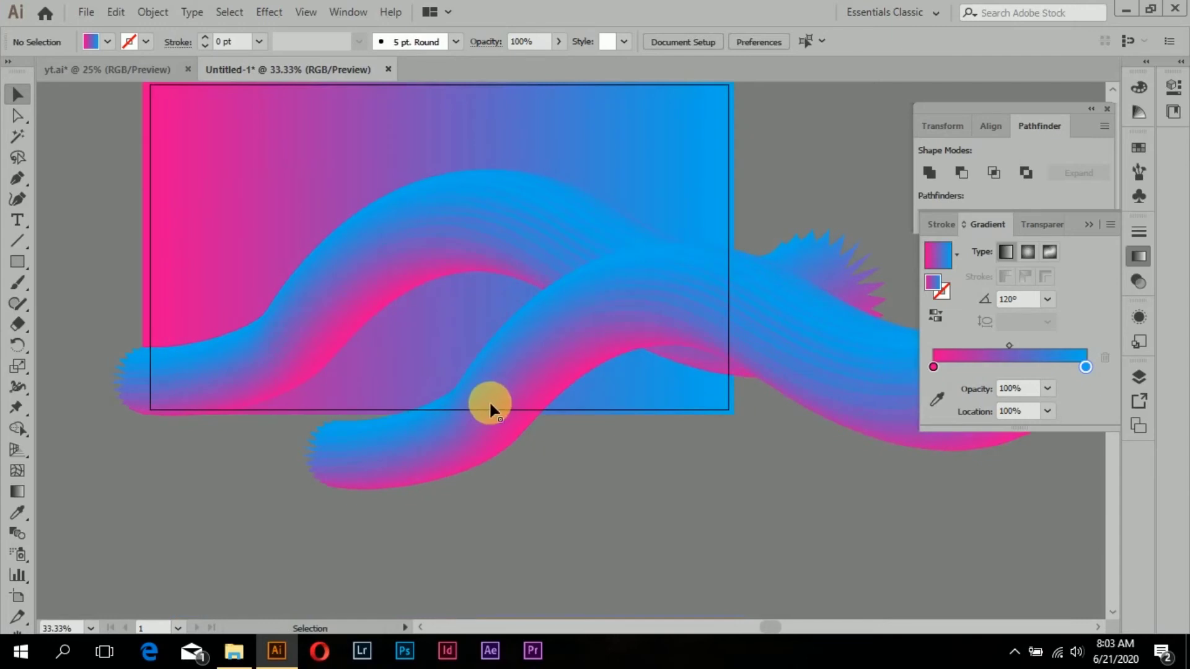
scroll(303, 341, "down", 1)
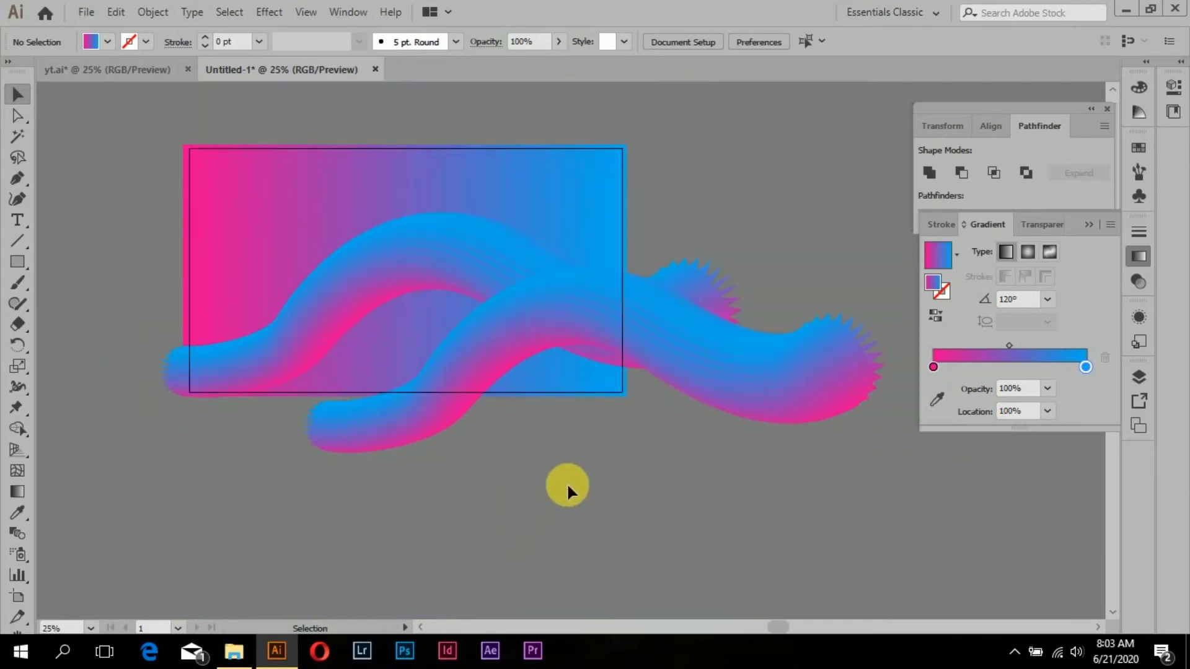
scroll(379, 375, "up", 2)
scroll(425, 318, "up", 1)
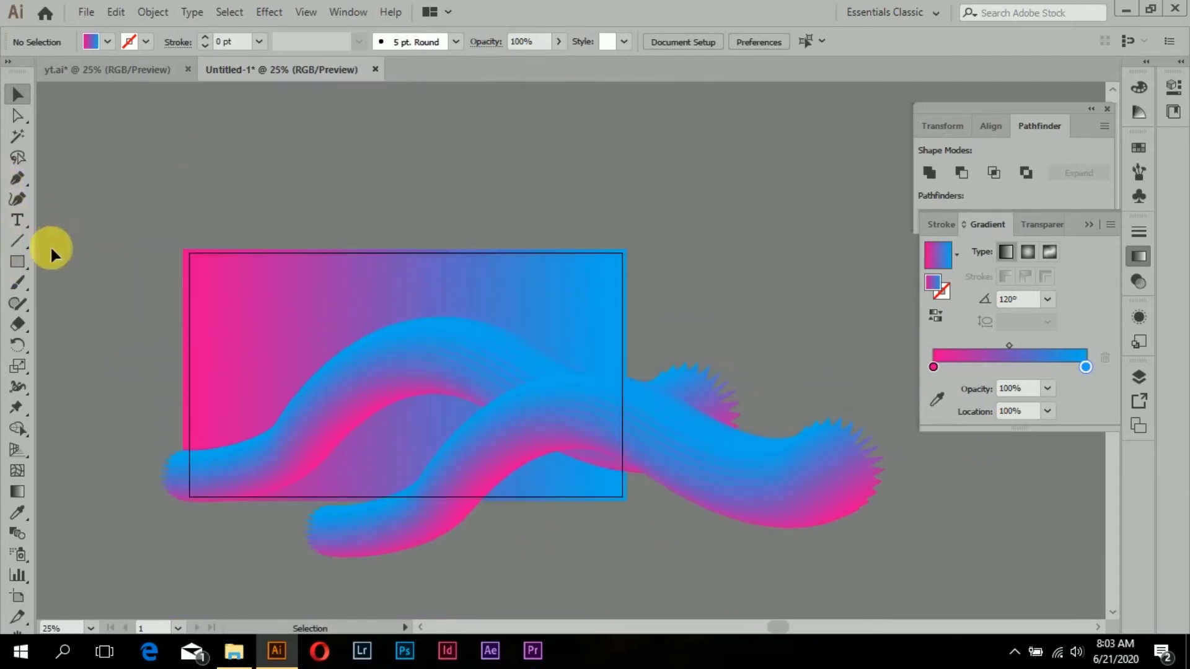
- Add the 'Abstract Background' title at the rectangle's top left and select it
left_click(15, 223)
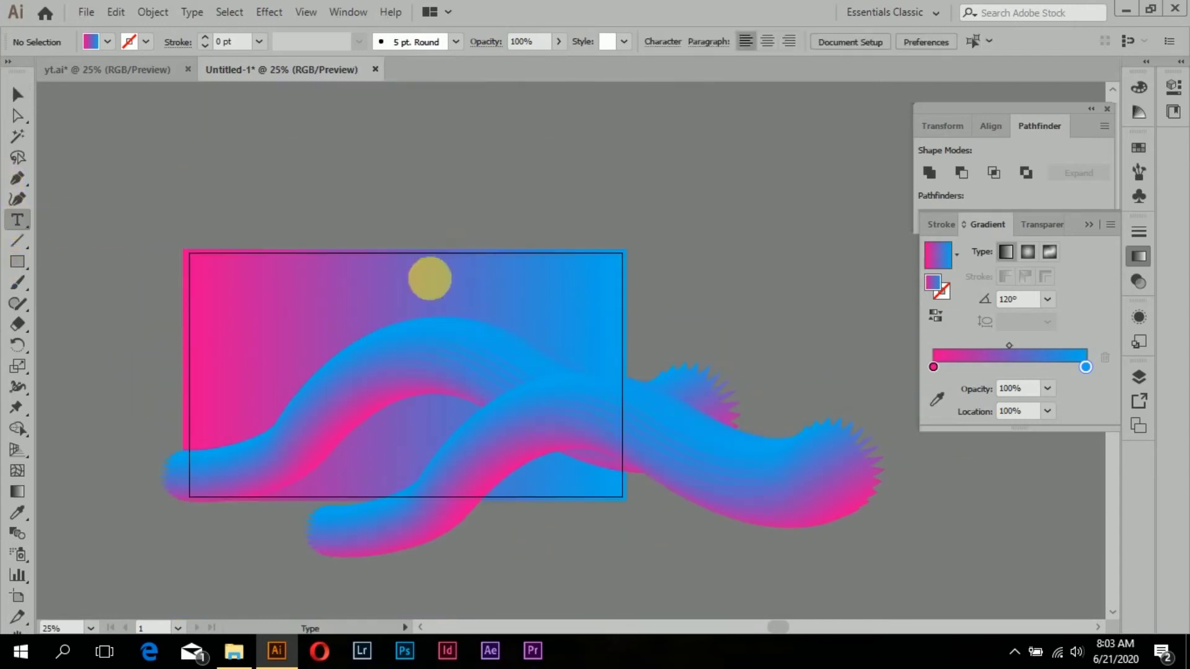
left_click(218, 282)
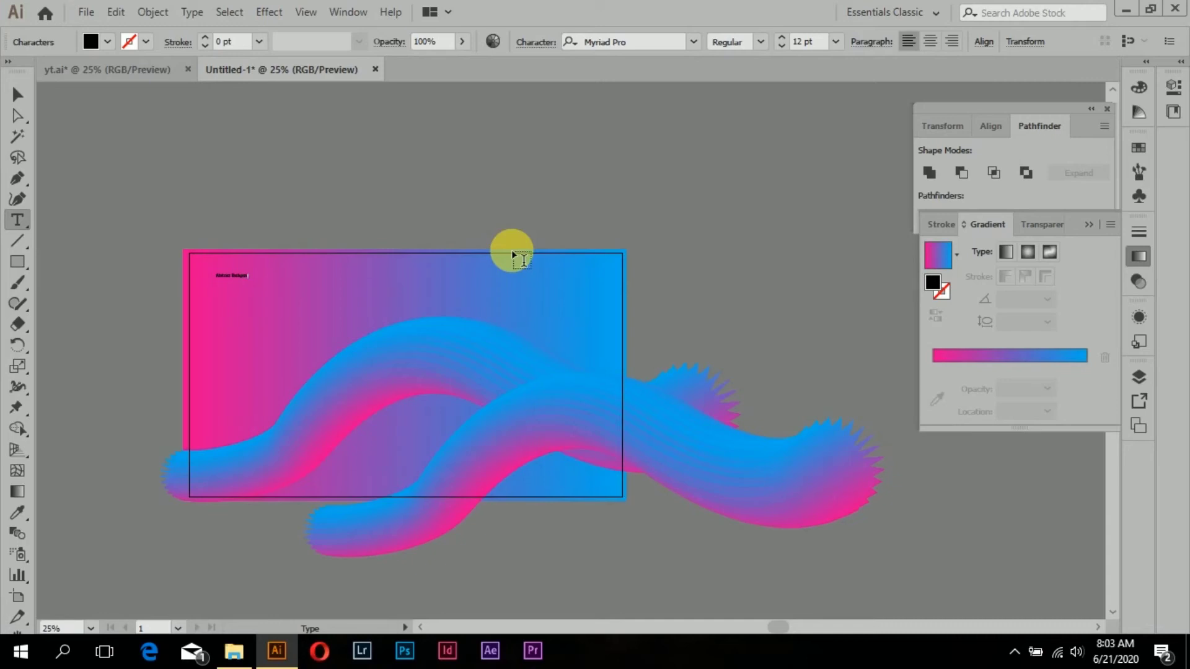
left_click(18, 95)
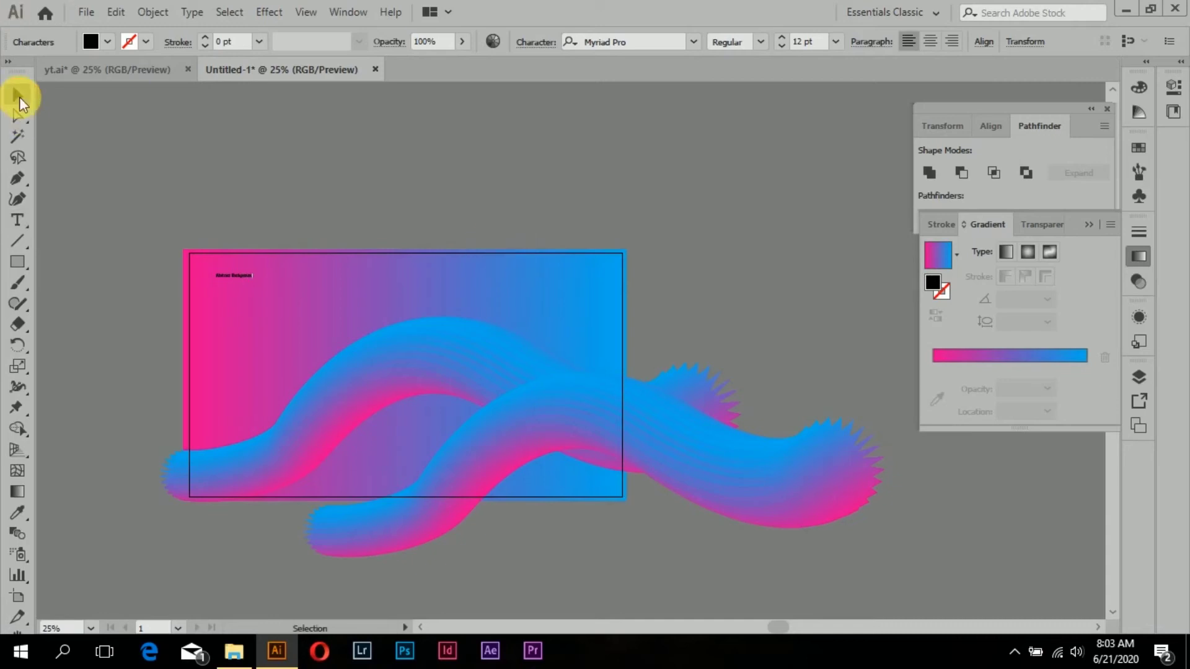
left_click(213, 265)
- Enlarge the title to about 81.5 pt and move it near the artboard's top-left
left_click_drag(252, 283, 258, 292)
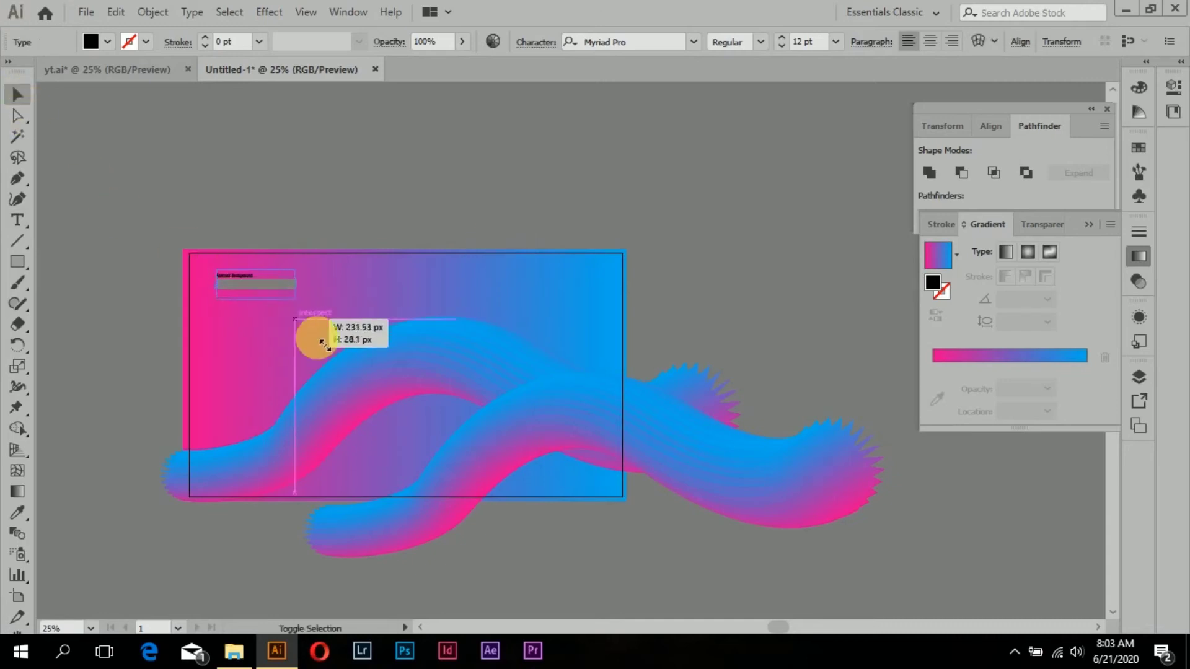
left_click_drag(258, 293, 462, 421)
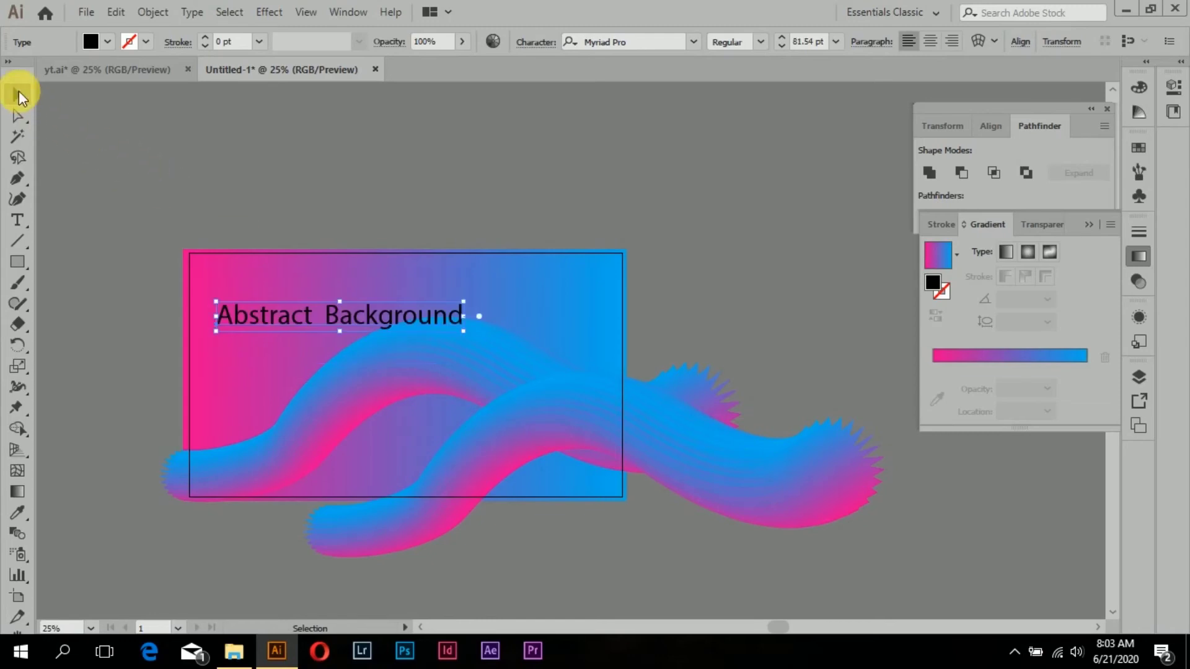
left_click_drag(337, 315, 329, 280)
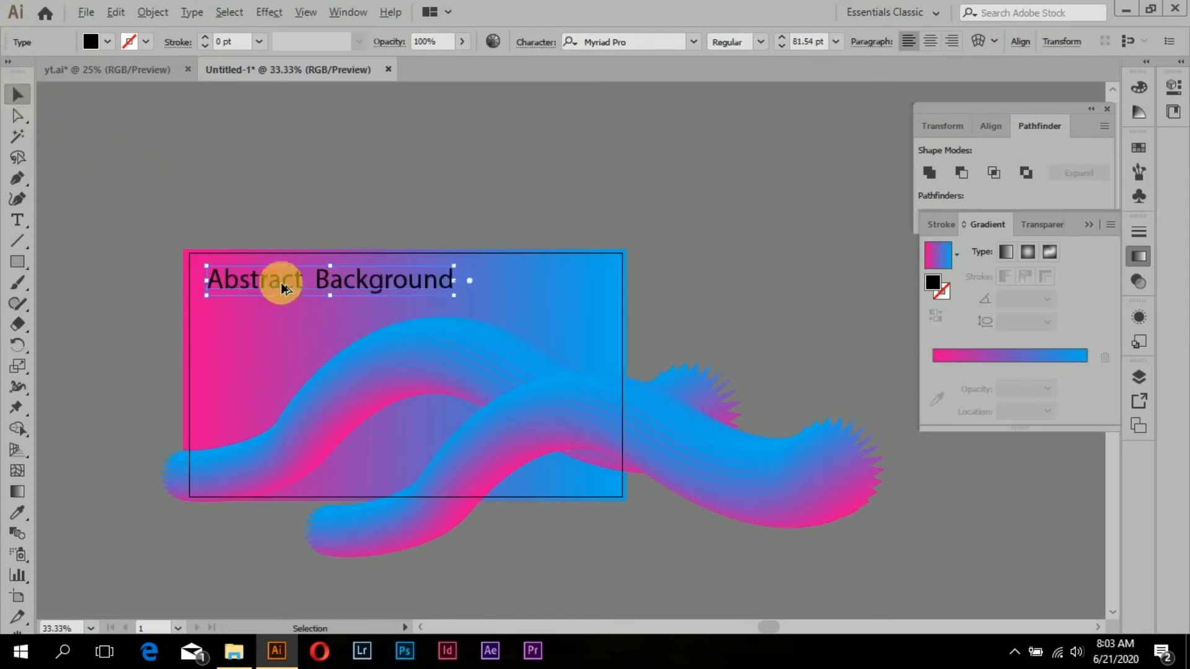
scroll(260, 282, "up", 1)
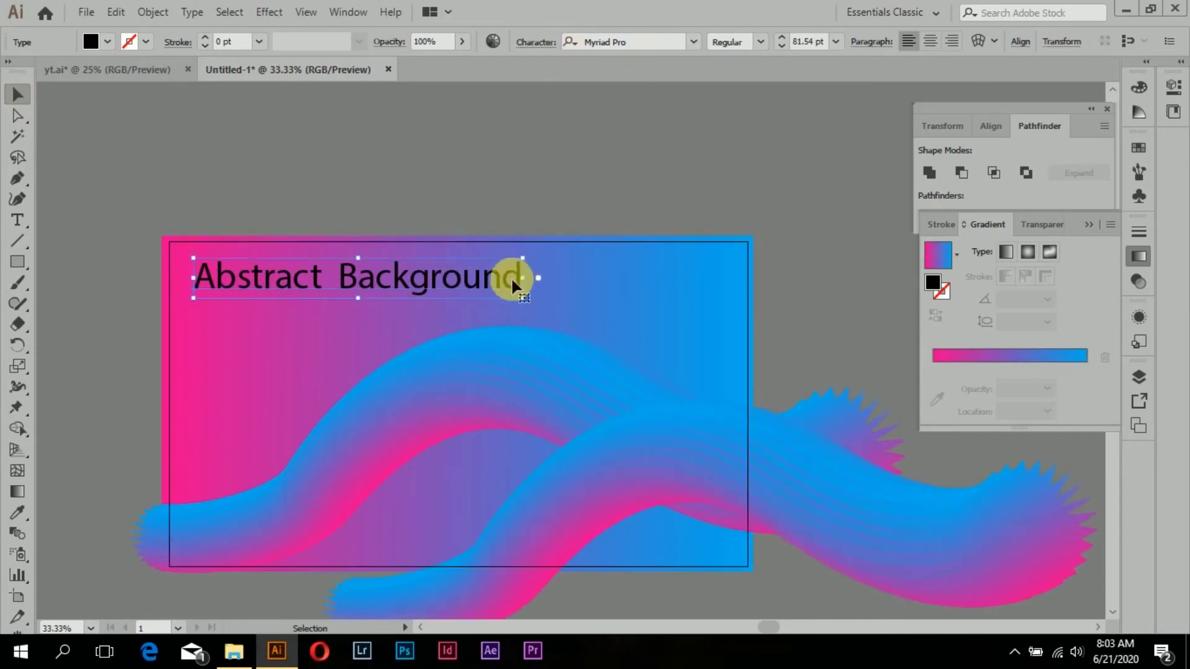
- Set the title text to Arial Rounded MT Bold with a white fill
key("t")
left_click_drag(523, 287, 161, 272)
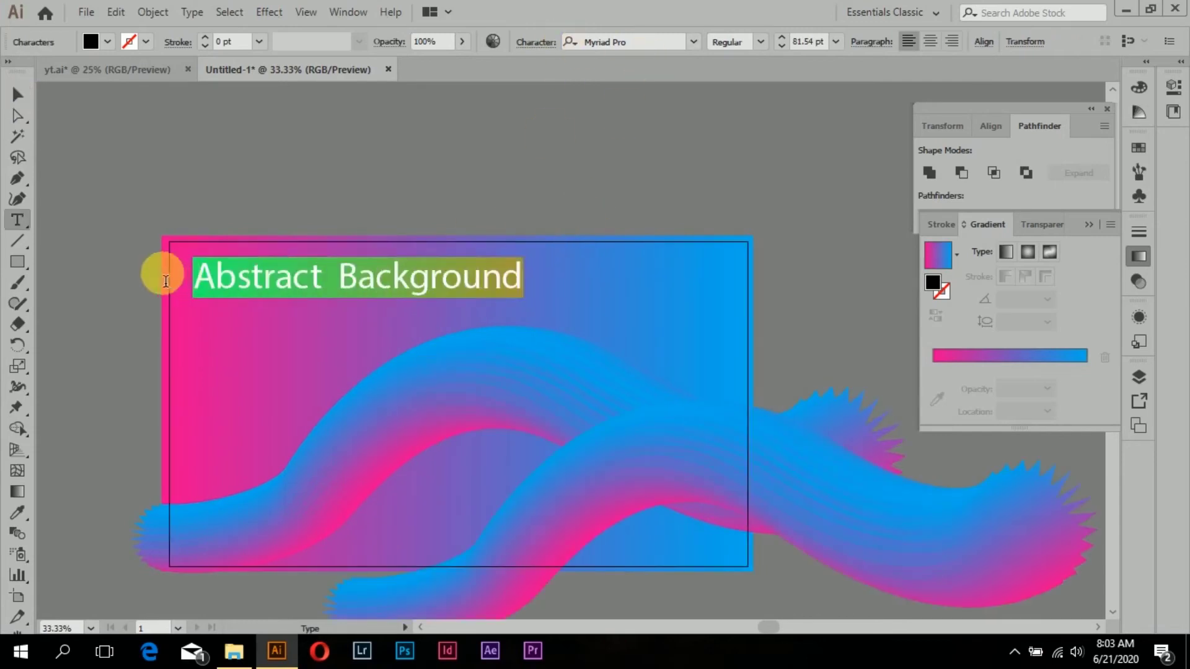
left_click(693, 43)
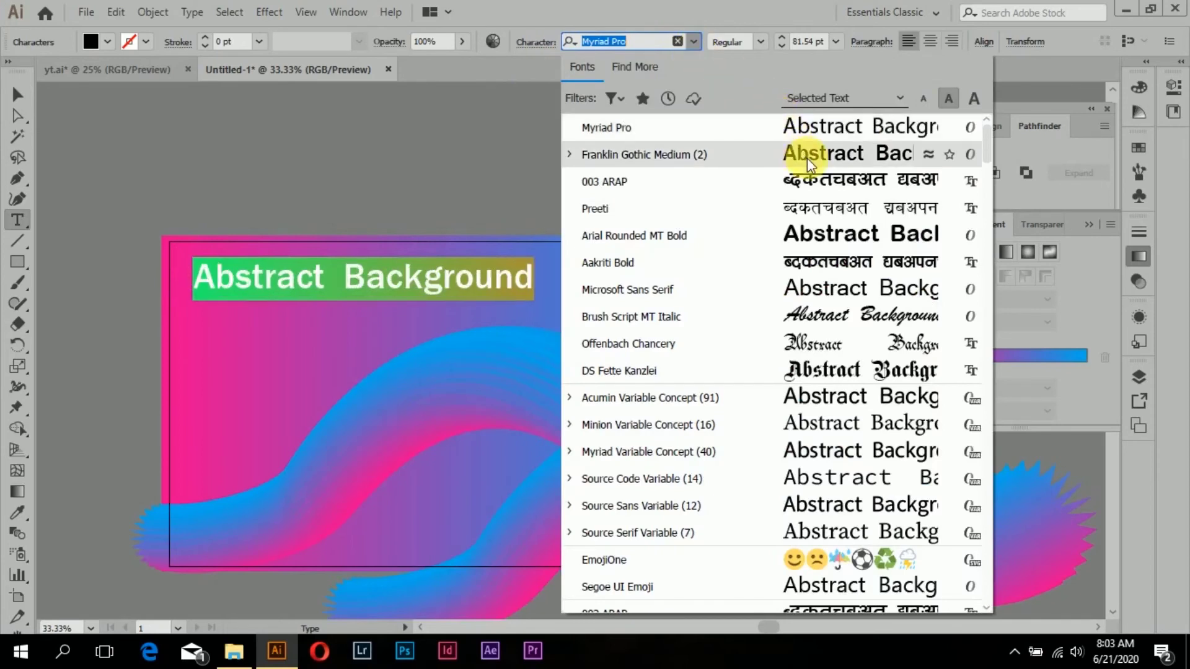
left_click(819, 239)
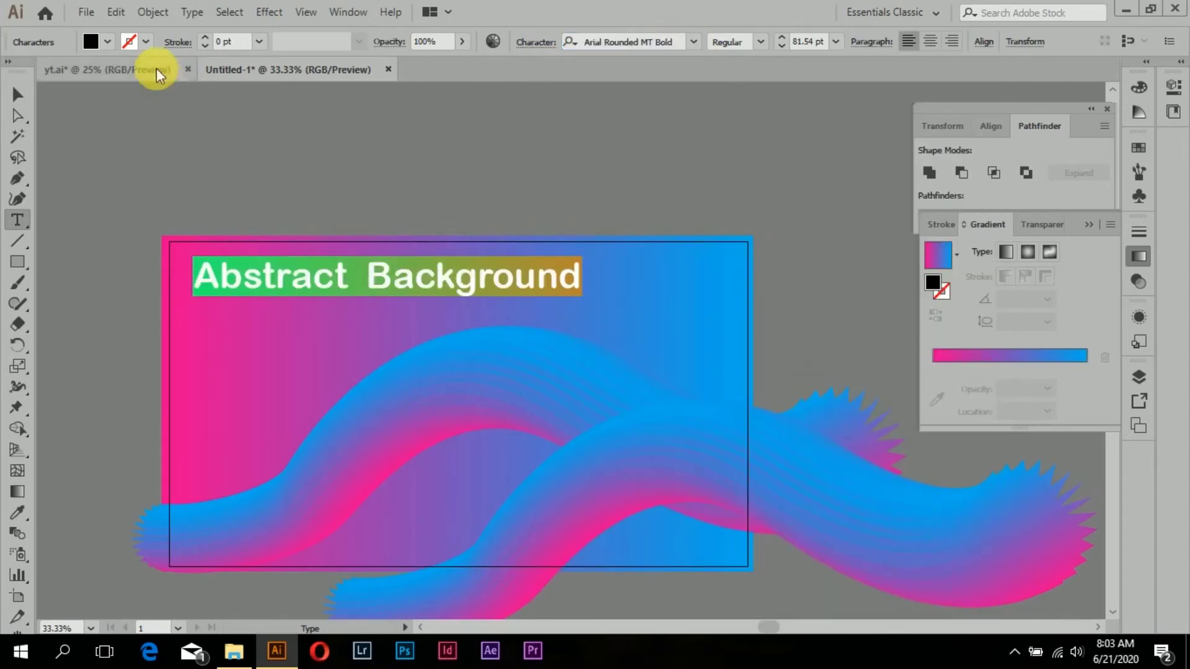
left_click(105, 41)
left_click(42, 72)
left_click(67, 269)
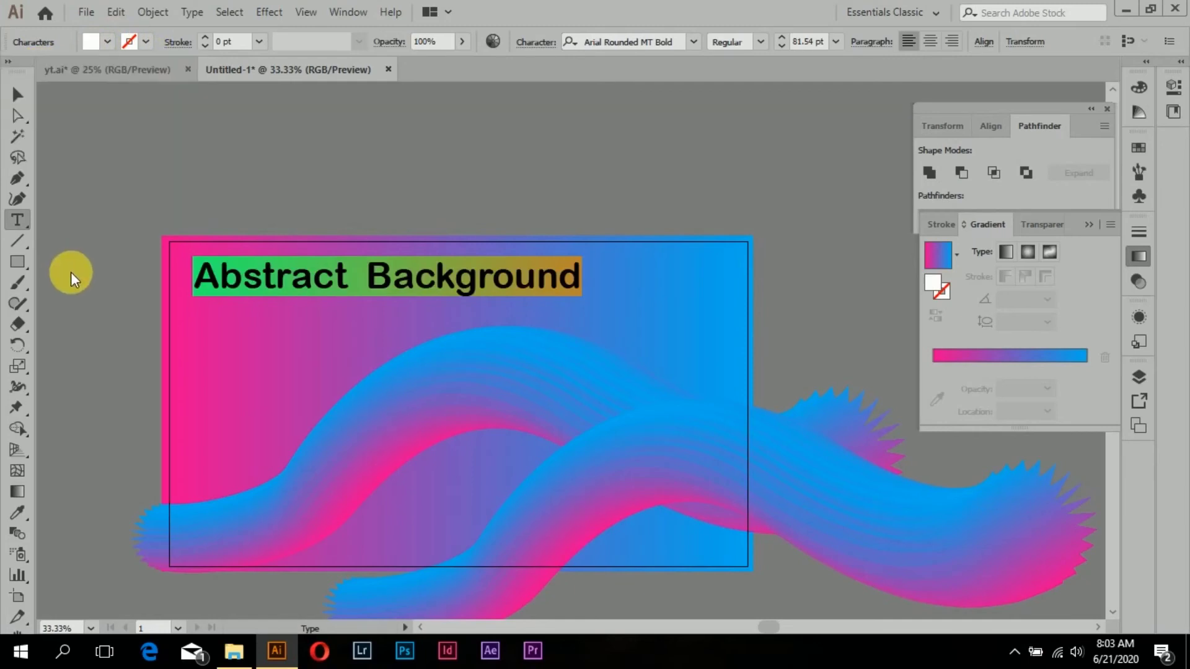
- Scale the white title down to a smaller size near the top-left
left_click(20, 94)
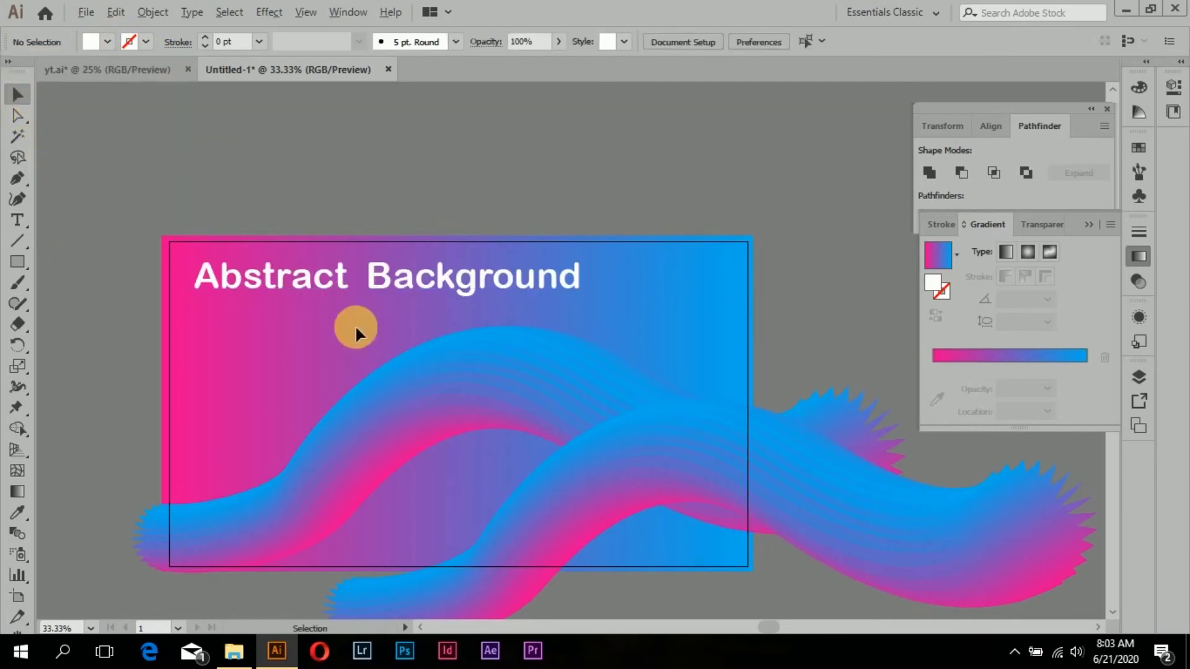
key("ctrl+minus")
key("ctrl+minus")
left_click(469, 281)
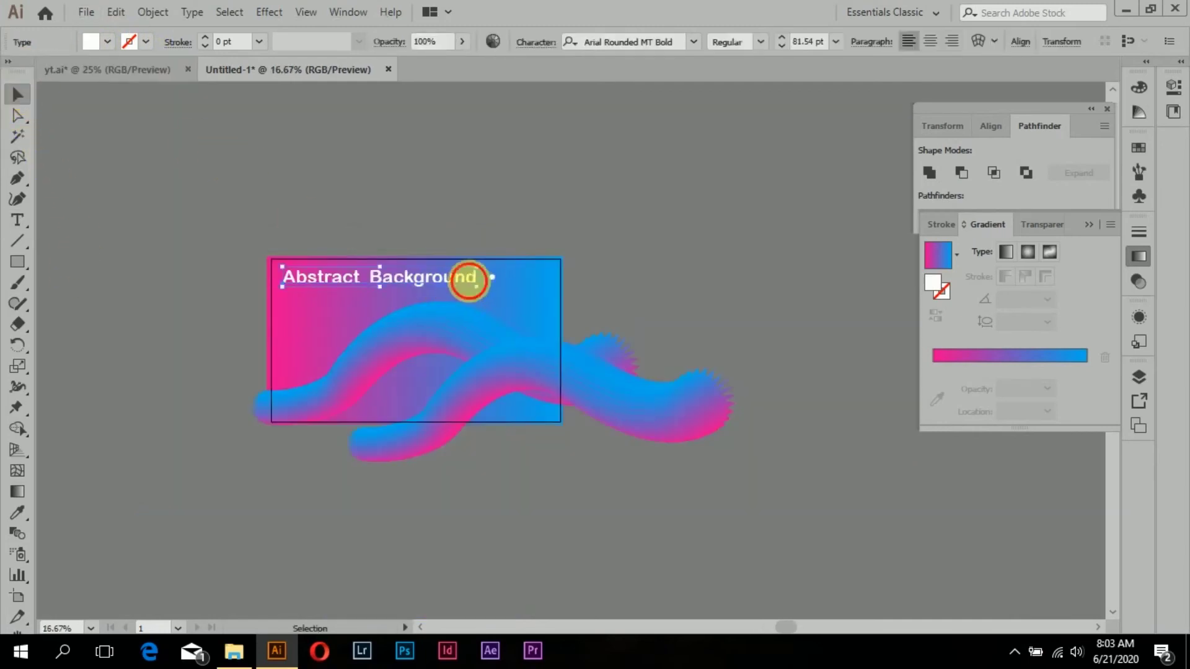
left_click_drag(484, 274, 426, 276)
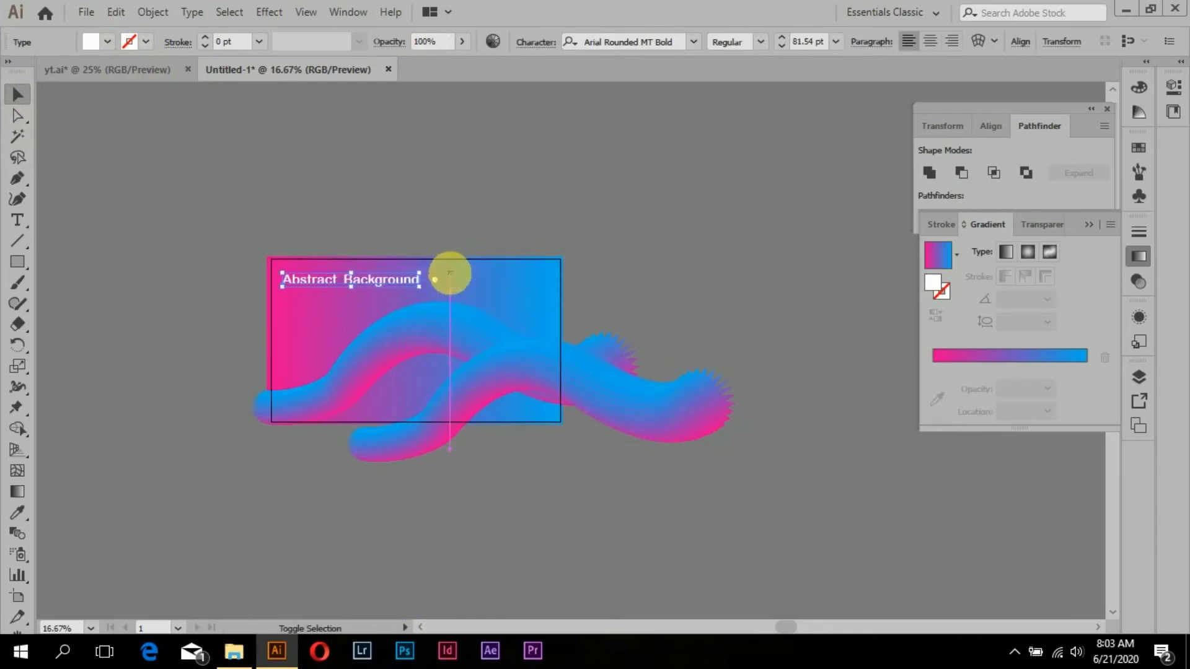
left_click(381, 243)
left_click_drag(329, 306, 414, 394)
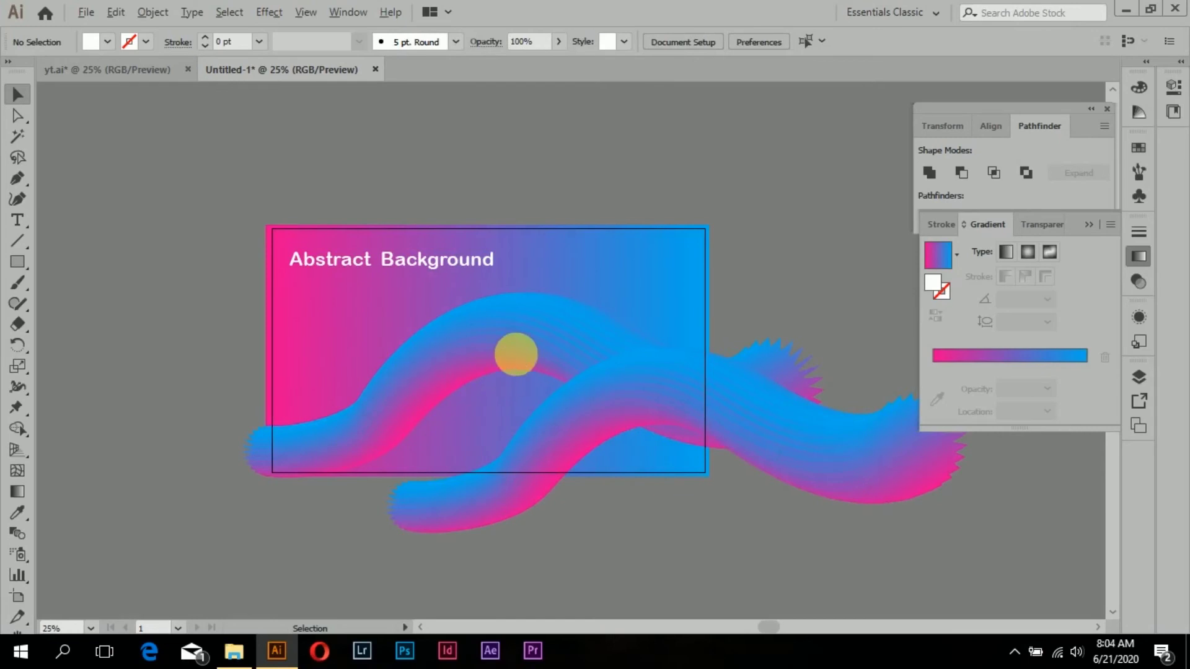
left_click(507, 370)
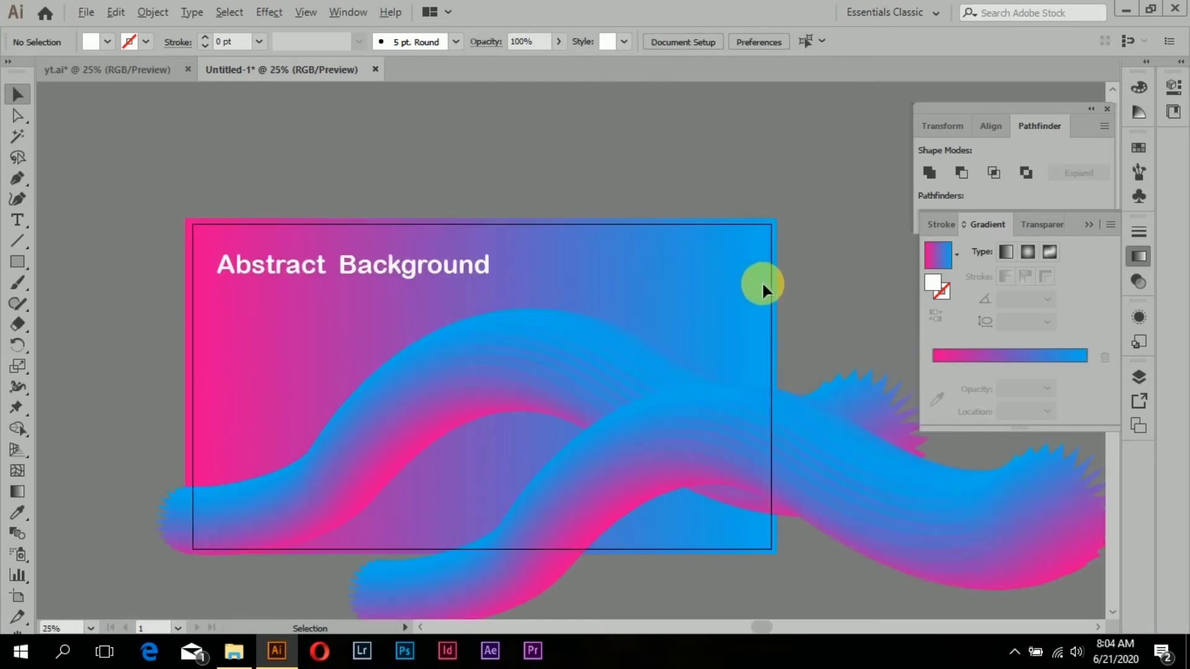
left_click_drag(761, 282, 396, 296)
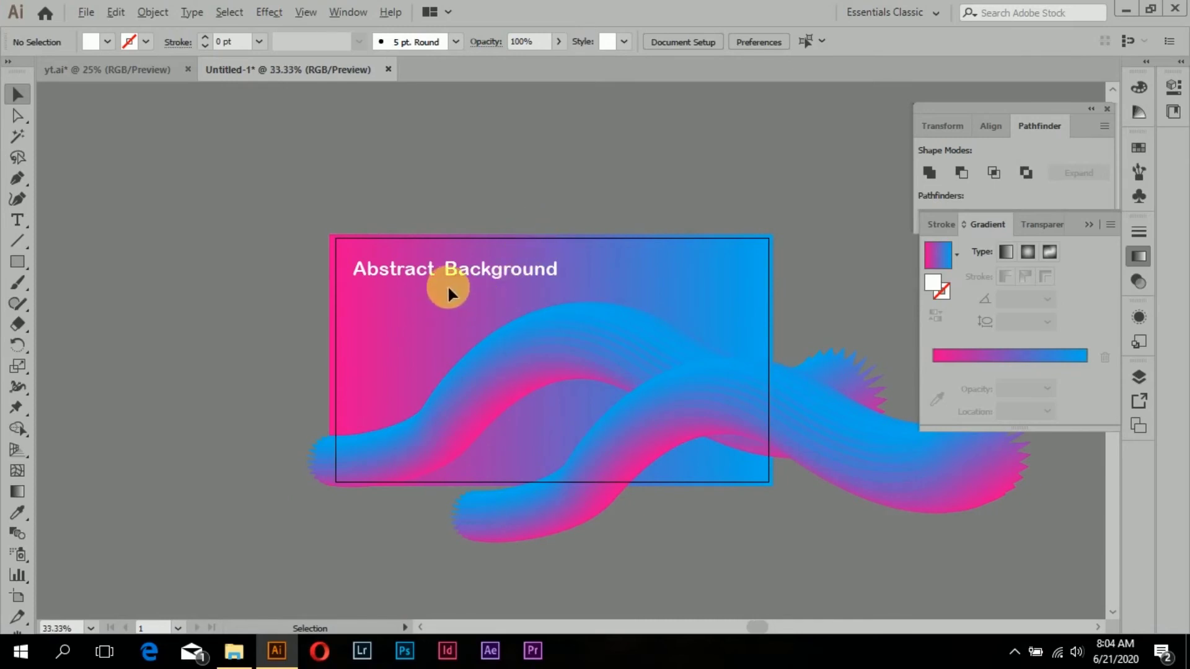
left_click_drag(448, 286, 599, 414)
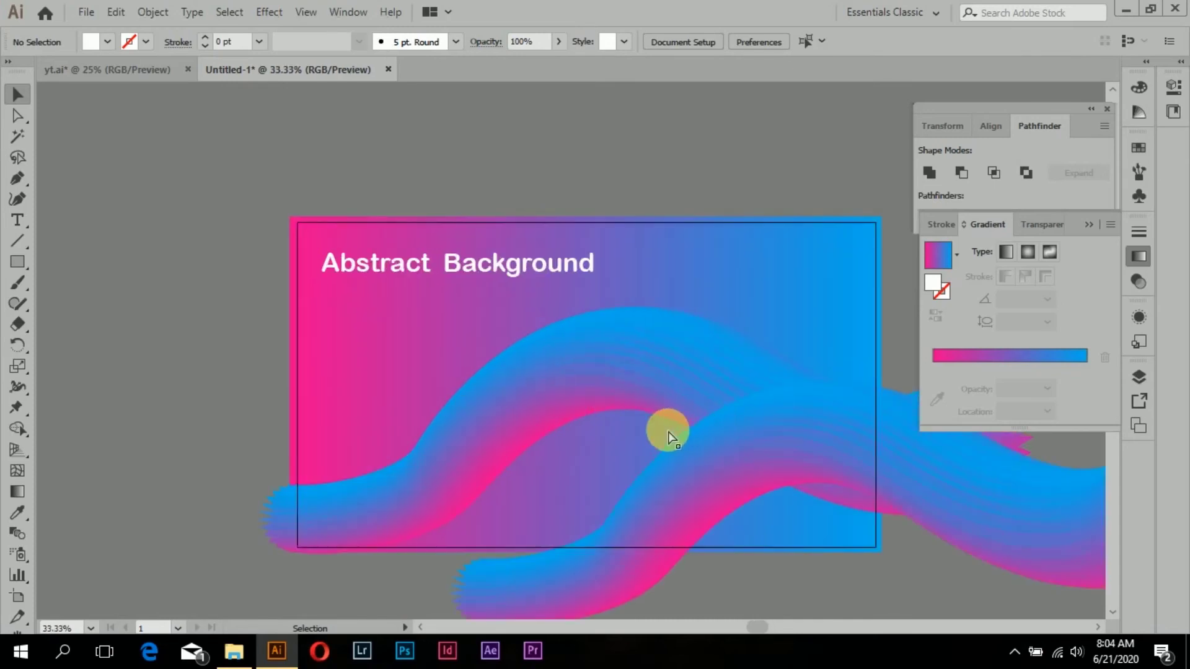
- Place a copy of the wave above the artboard and shrink it small
scroll(664, 425, "right", 2)
scroll(717, 390, "right", 1)
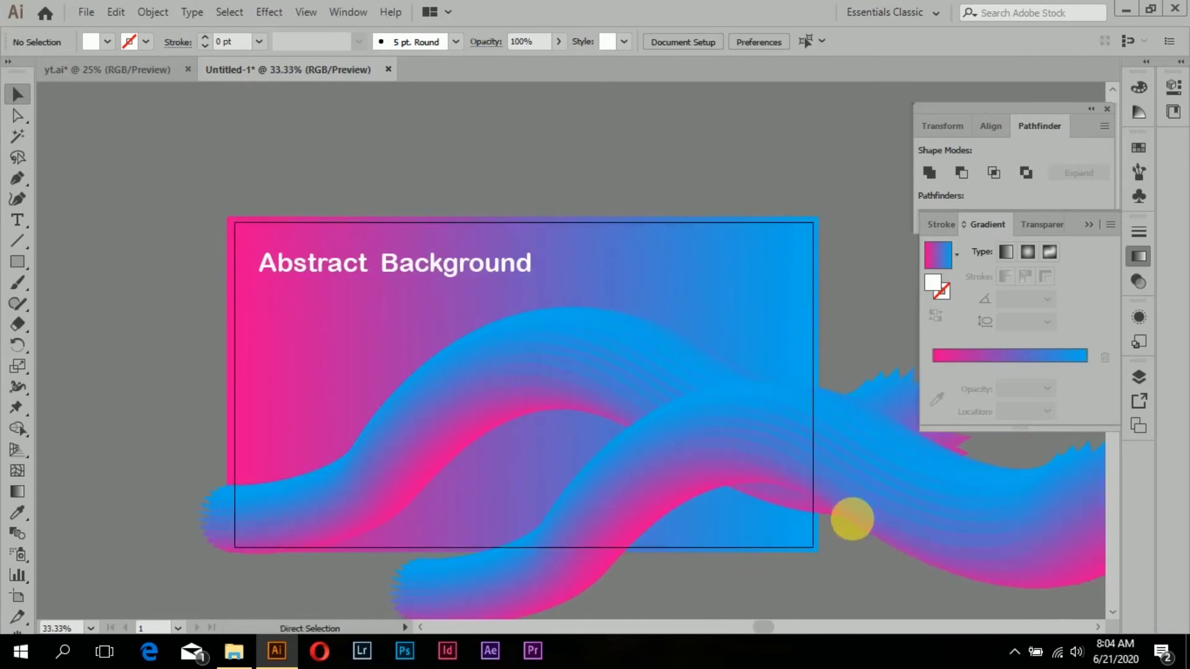
scroll(844, 521, "down", 2)
scroll(847, 527, "right", 1)
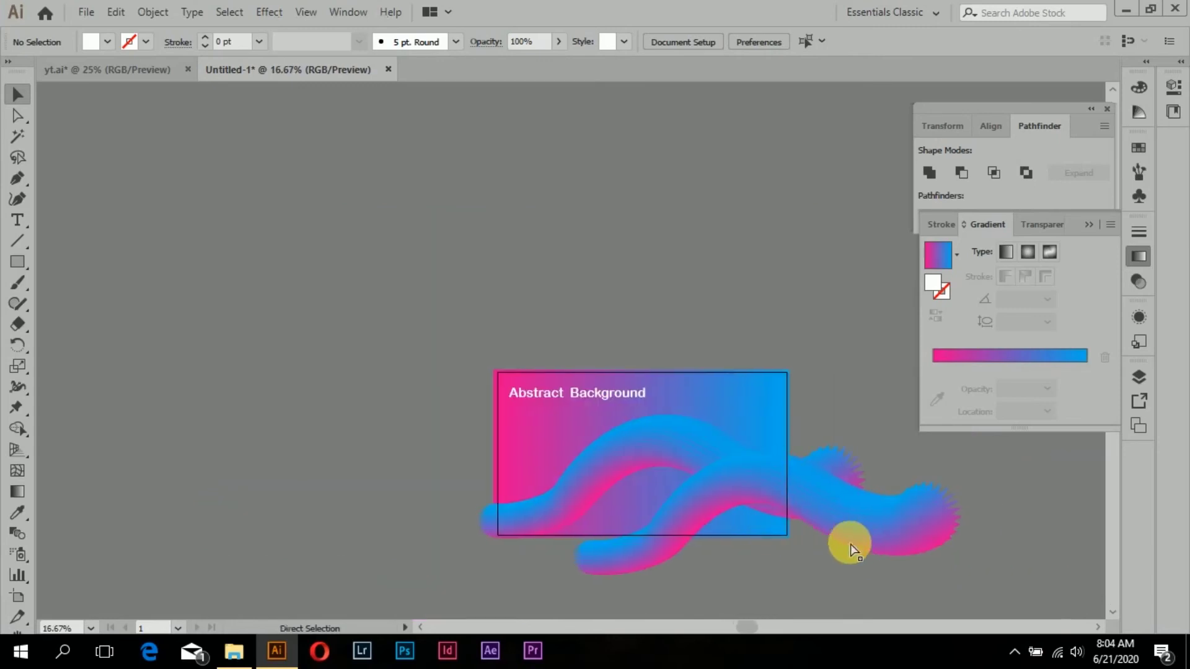
scroll(659, 551, "right", 1)
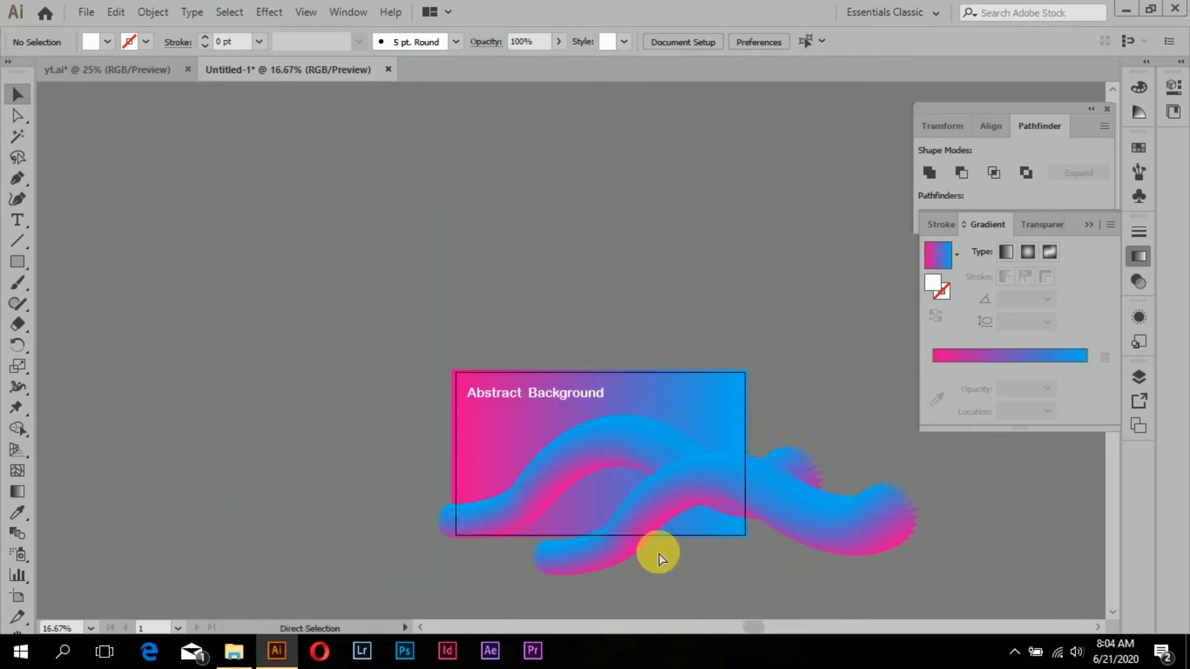
scroll(657, 551, "right", 1)
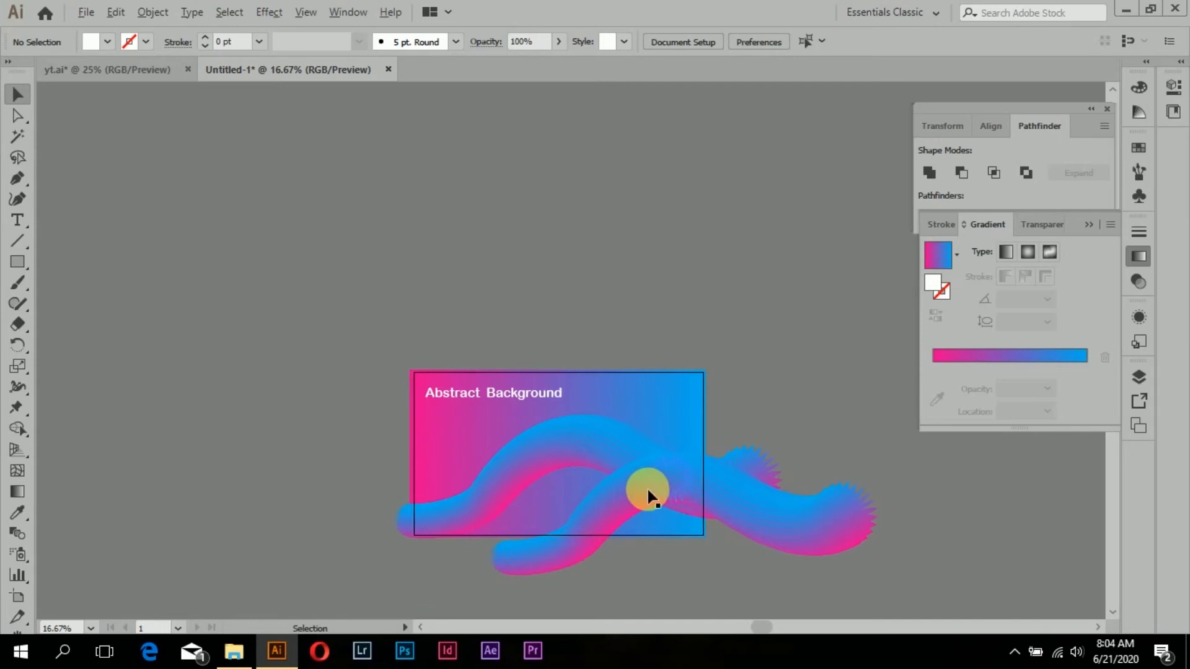
left_click_drag(620, 467, 688, 287)
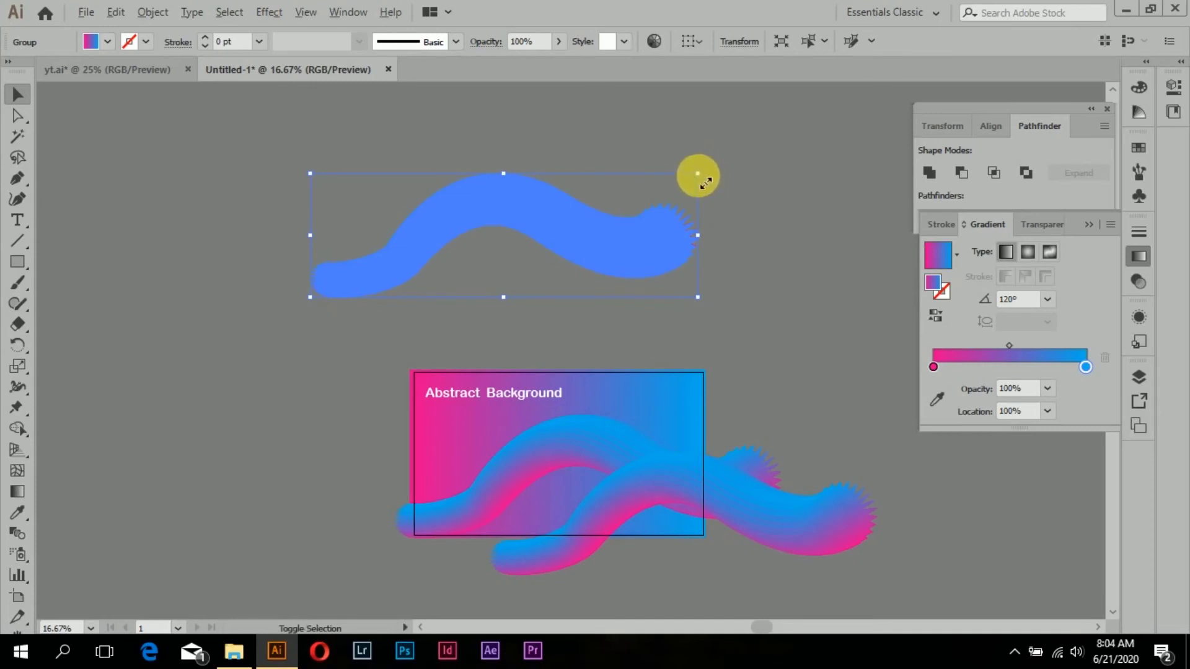
mouse_move(698, 174)
left_mouse_down()
mouse_move(688, 197)
mouse_move(552, 221)
left_mouse_up()
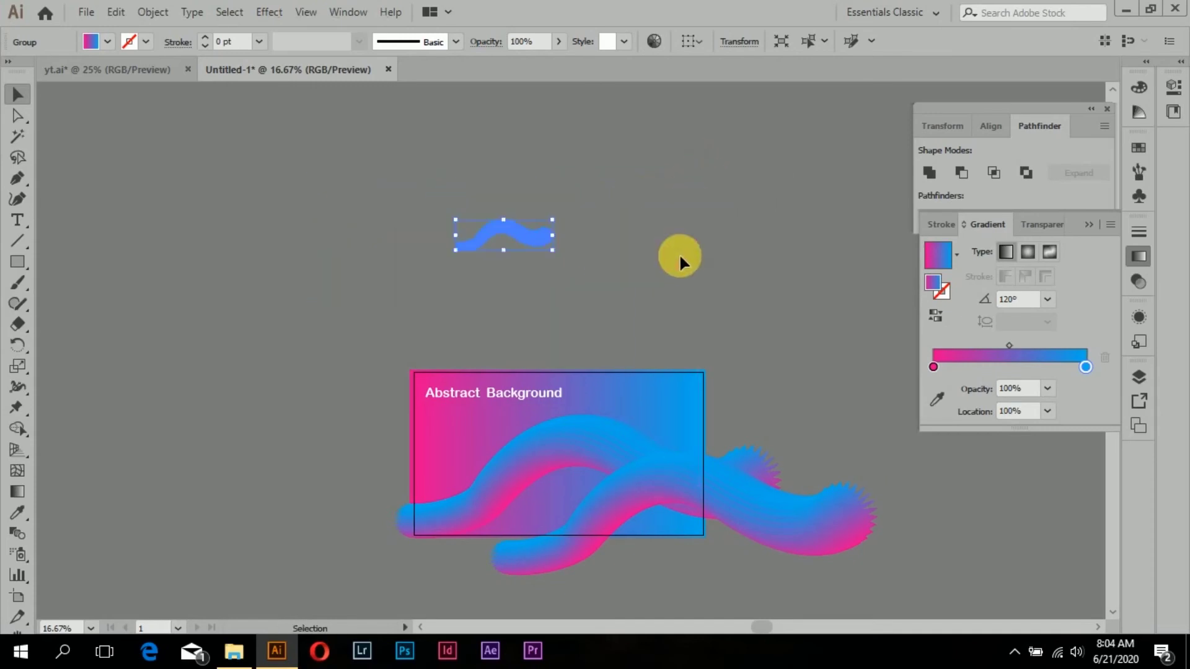
left_click(670, 253)
- Move the small wave copy onto the artboard's bottom edge
scroll(532, 265, "up", 3)
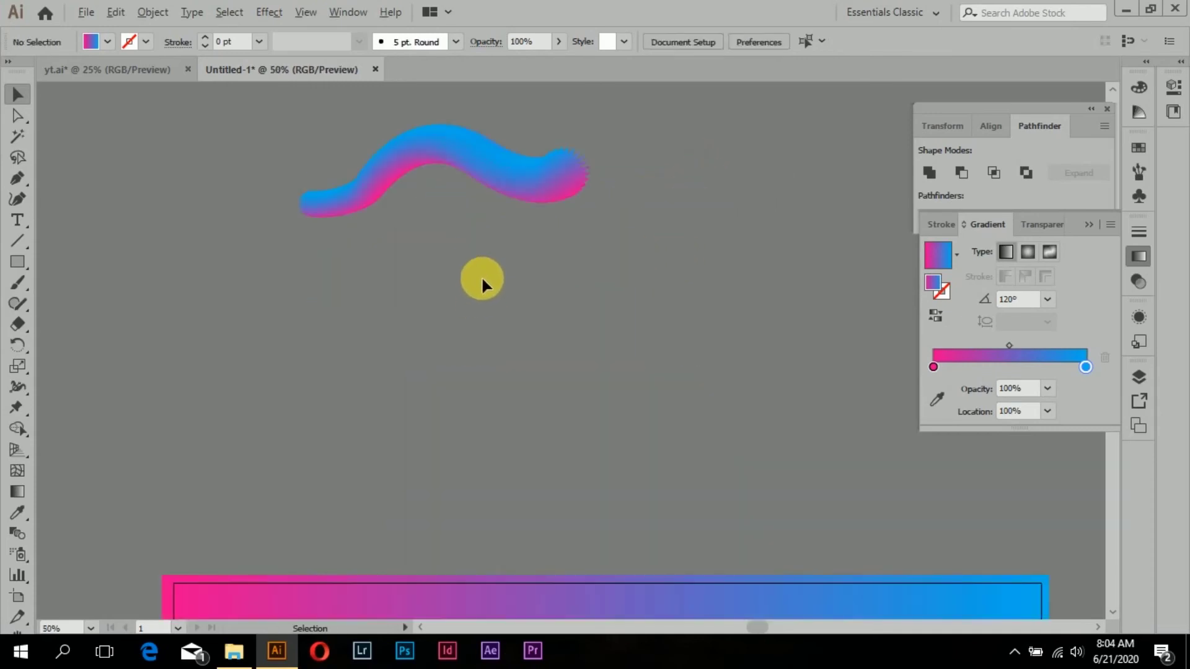
scroll(487, 268, "down", 3)
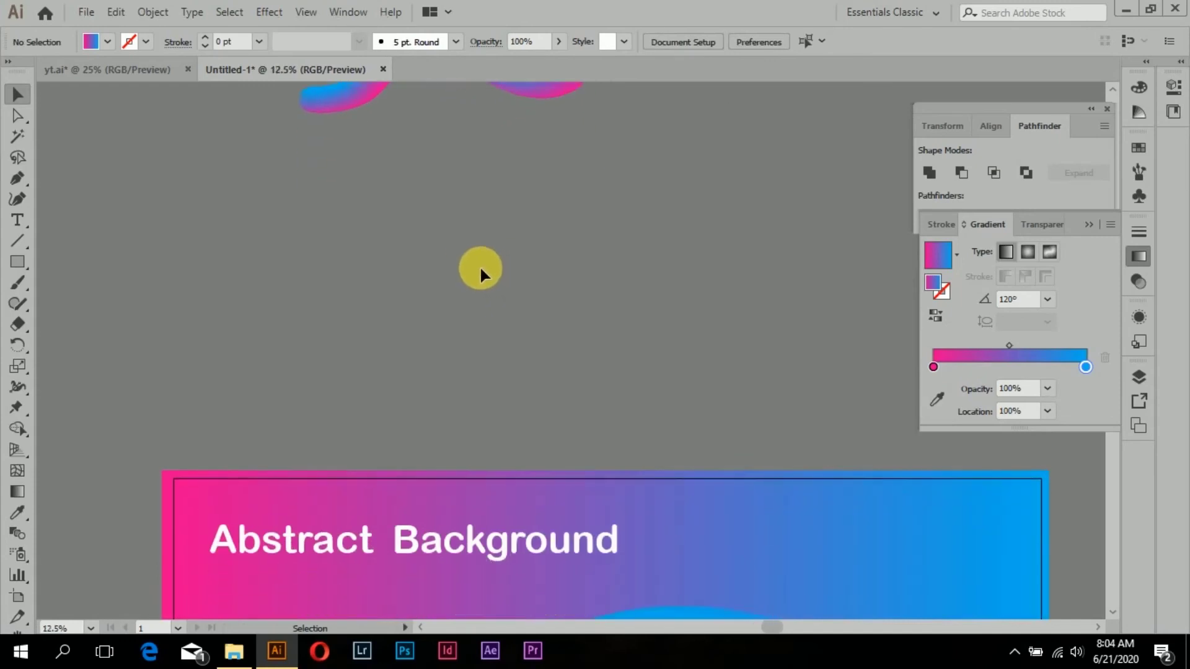
scroll(481, 265, "down", 3)
mouse_move(487, 204)
left_mouse_down()
mouse_move(454, 390)
mouse_move(494, 424)
left_mouse_up()
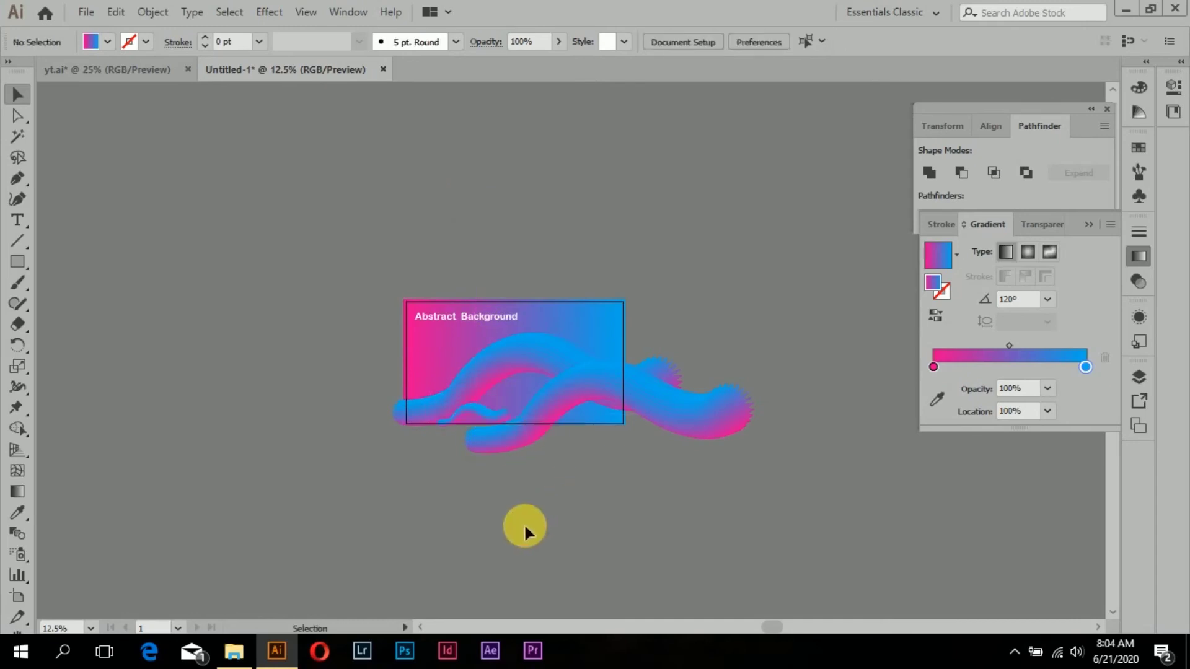
- Move the small squiggle off the artboard to its left
scroll(414, 443, "up", 3)
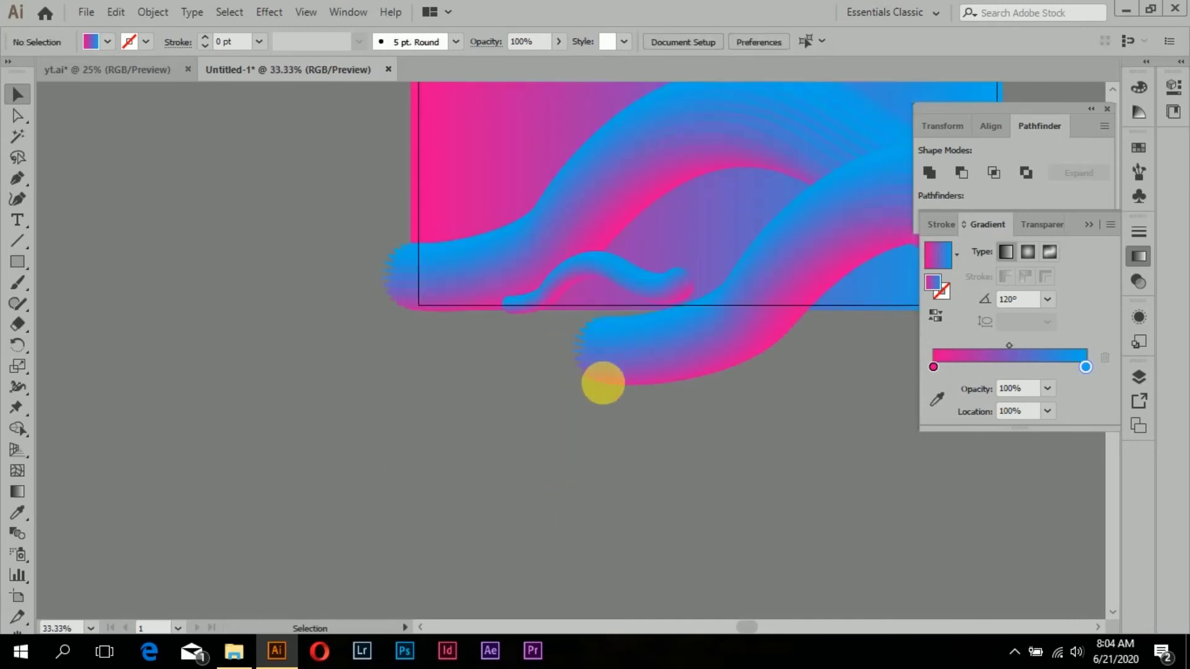
scroll(575, 371, "right", 3)
scroll(658, 327, "right", 3)
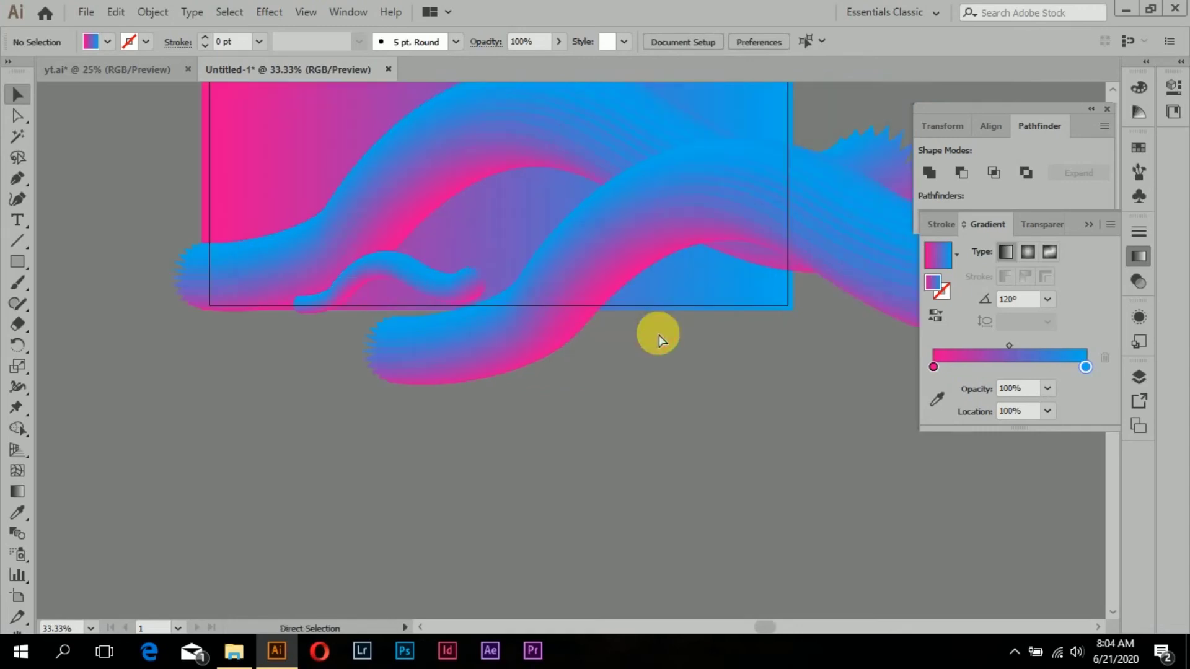
scroll(652, 347, "down", 1)
scroll(625, 318, "up", 1)
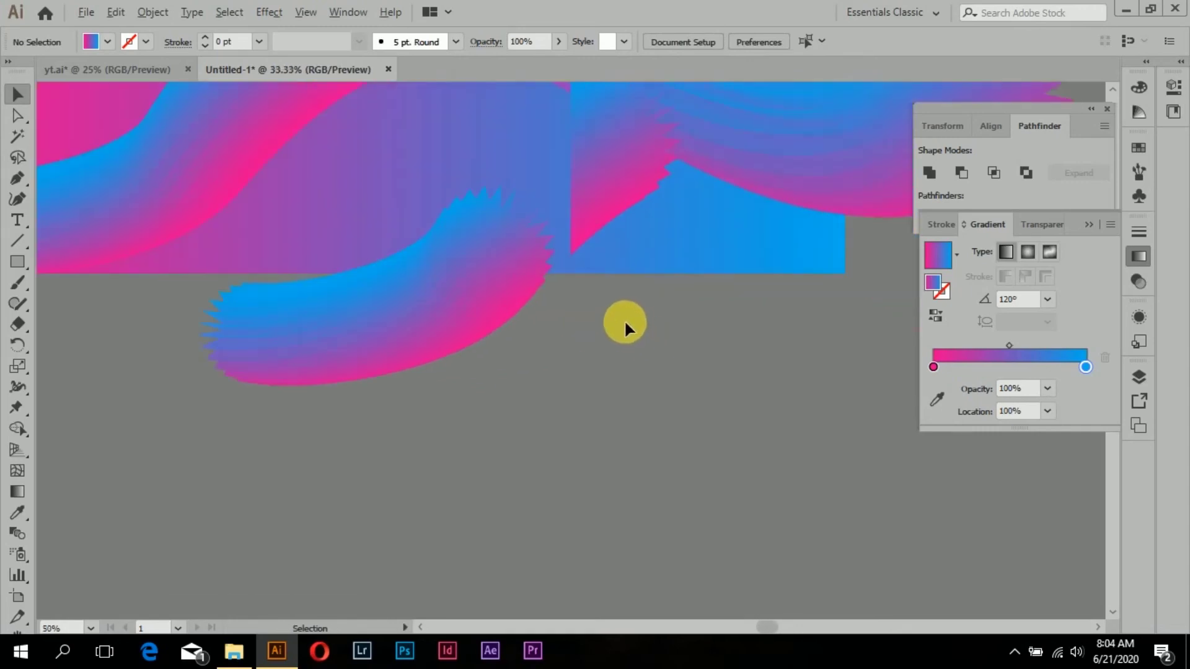
scroll(609, 318, "down", 2)
scroll(604, 321, "down", 1)
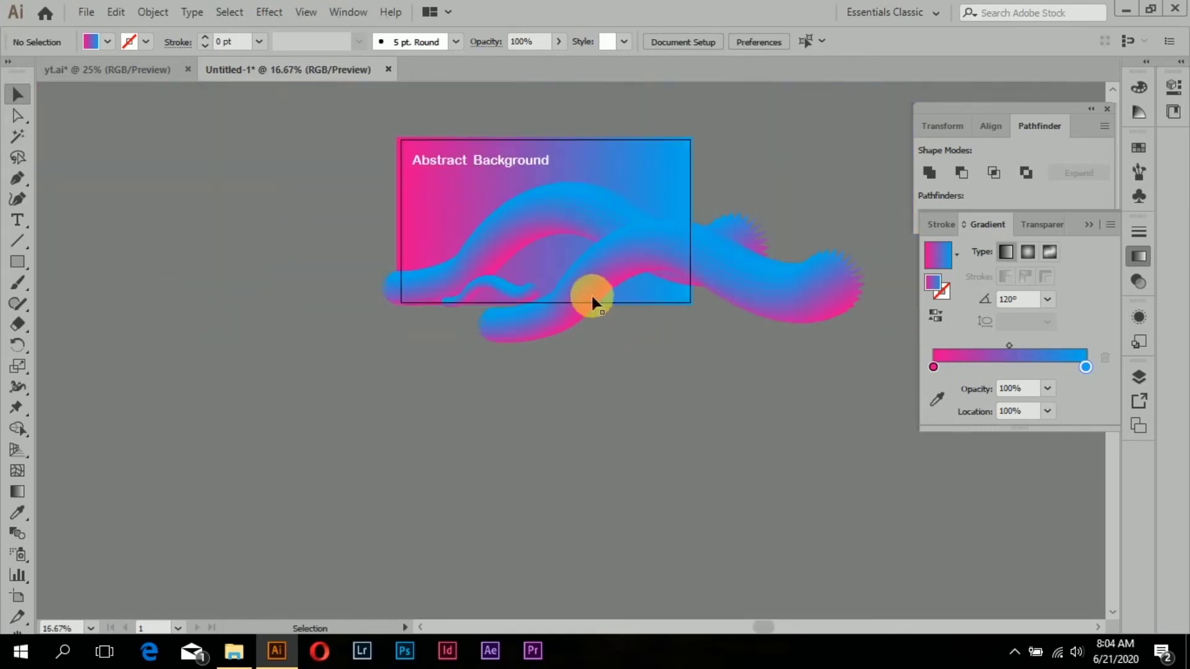
scroll(591, 293, "up", 1)
left_click_drag(492, 322, 303, 251)
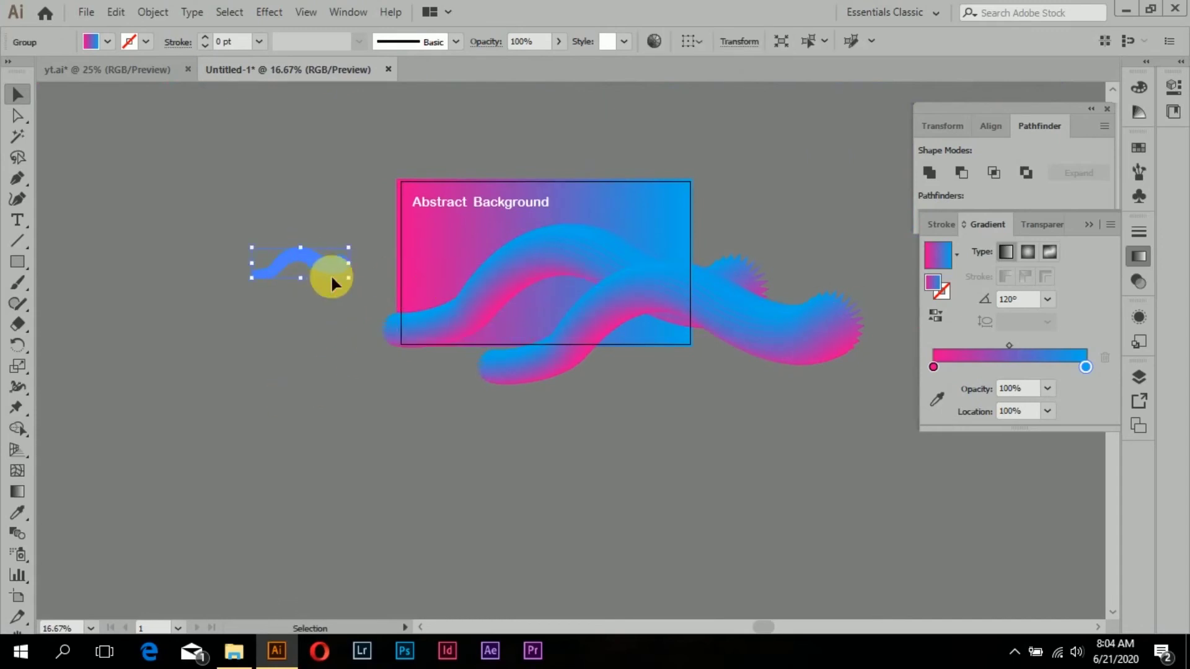
left_click_drag(332, 282, 214, 268)
left_click(339, 387)
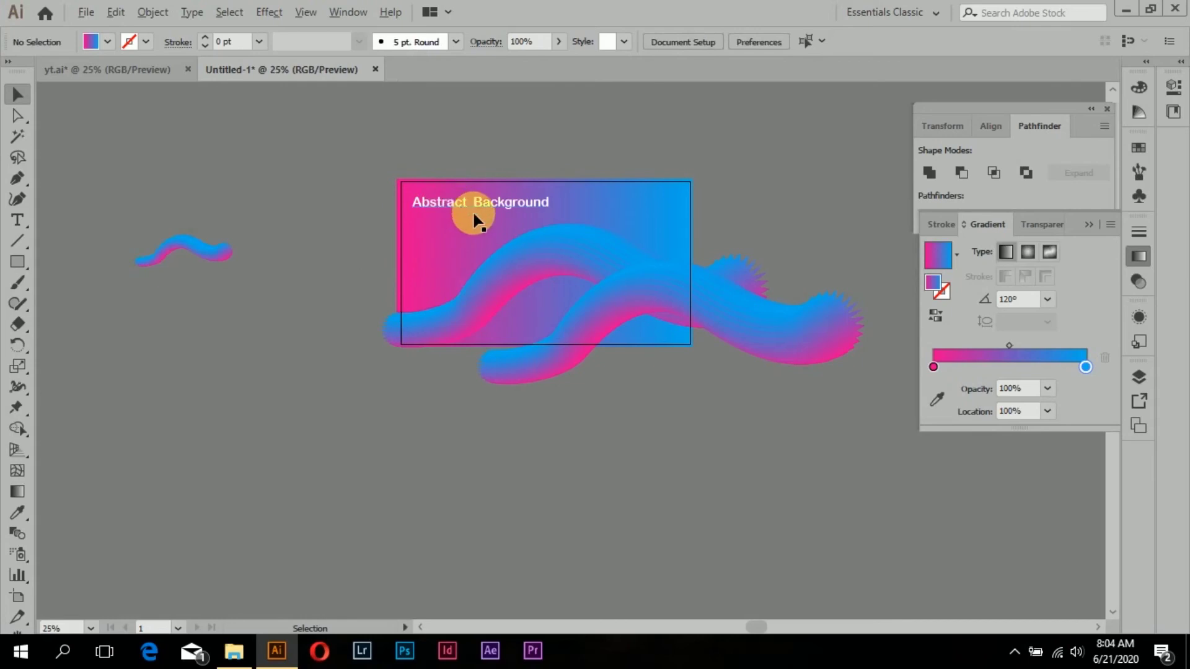
scroll(473, 217, "up", 1)
- Duplicate the title below itself and retype the copy as 'tagline here'
left_click_drag(468, 214, 467, 235)
key("t")
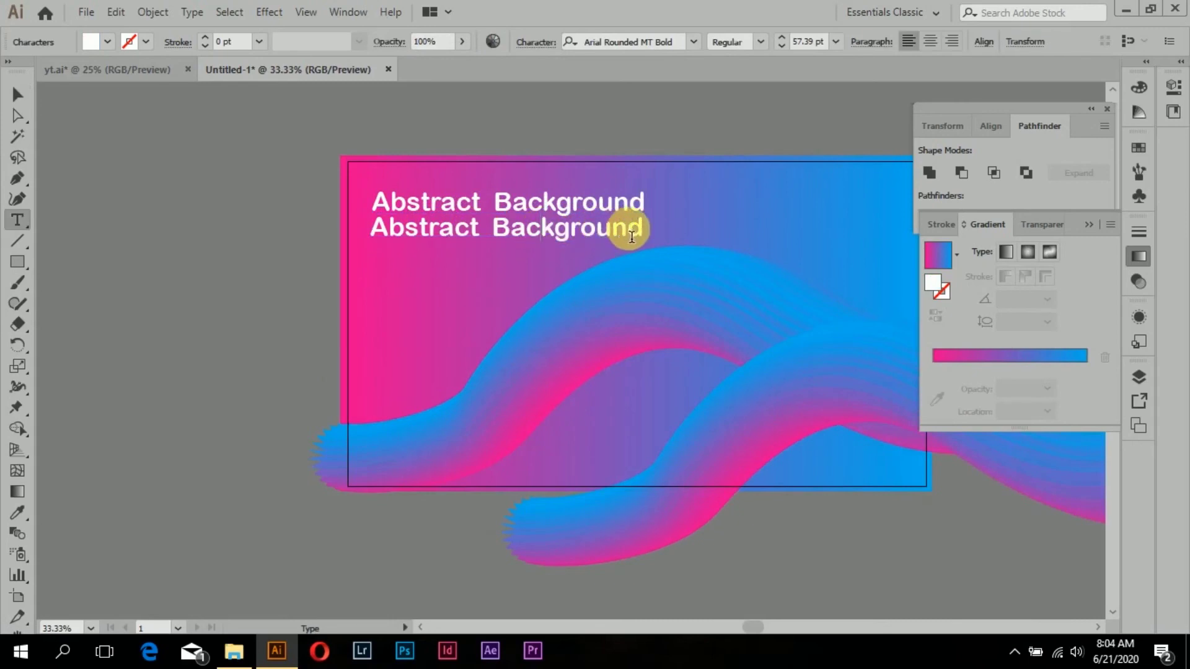
left_click_drag(643, 232, 335, 260)
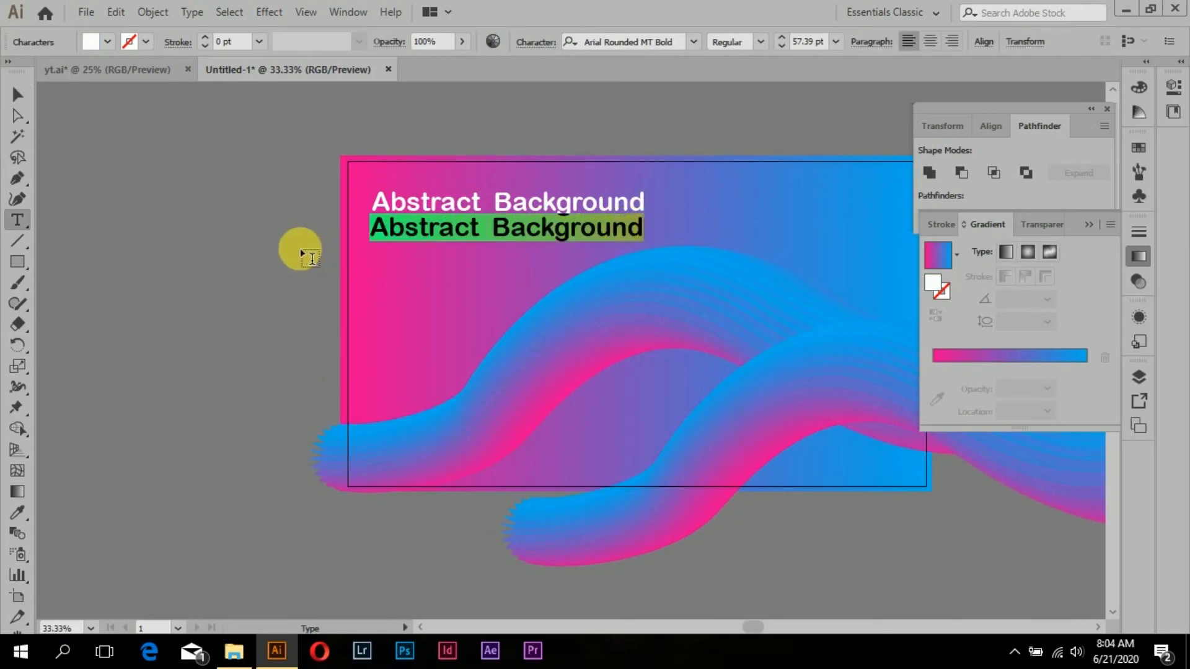
key("BackSpace")
type("tagline here")
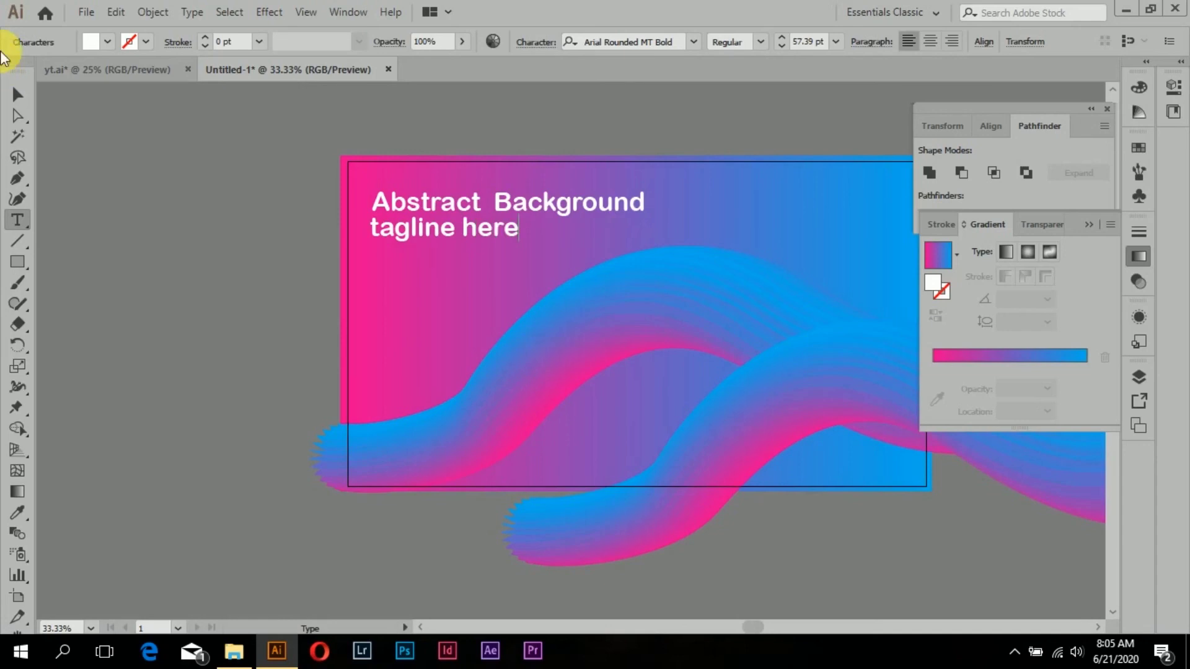
left_click(17, 94)
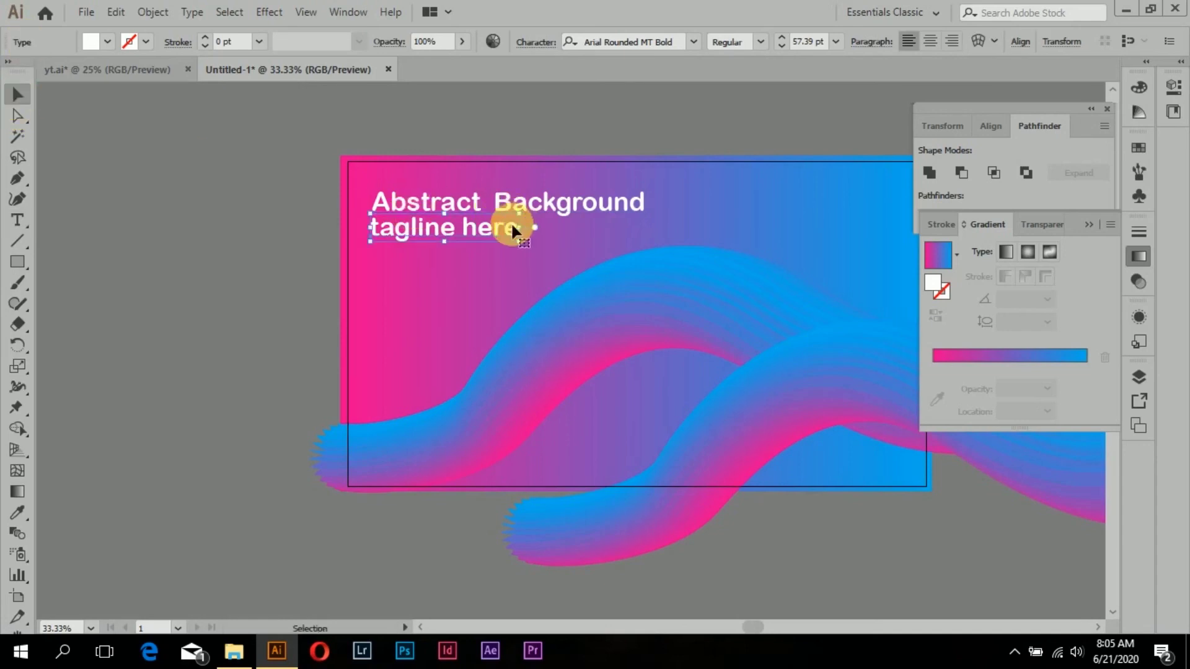
- Reduce the 'tagline here' font size to 39 pt
key("t")
left_click_drag(521, 237, 329, 231)
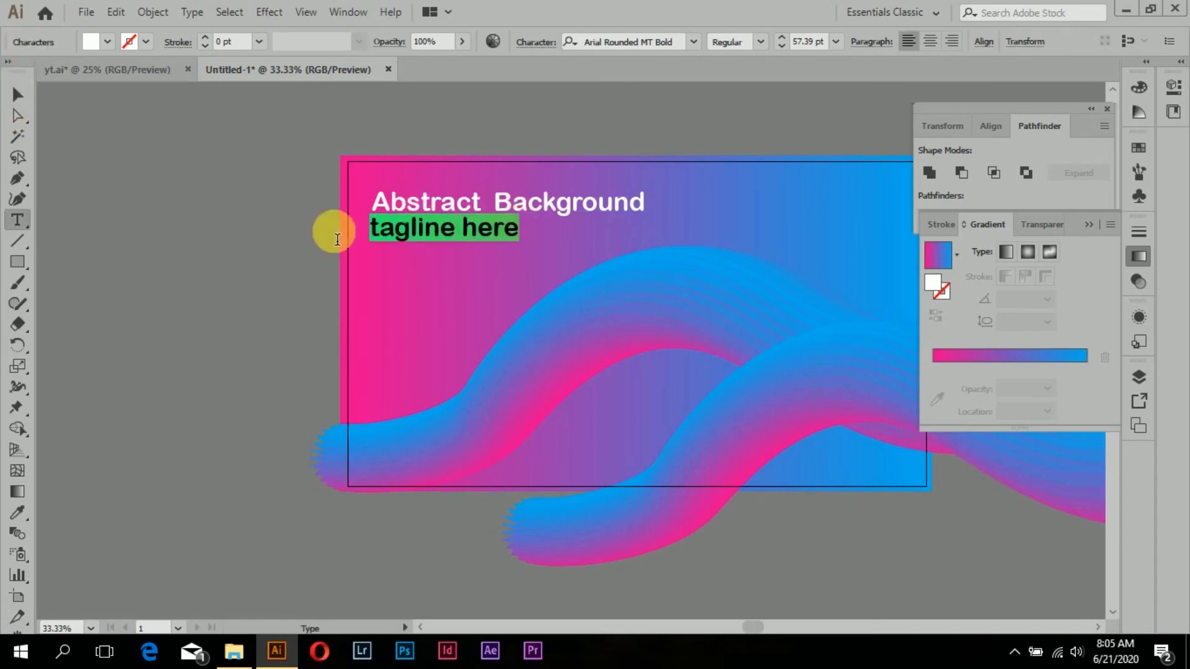
left_click(808, 41)
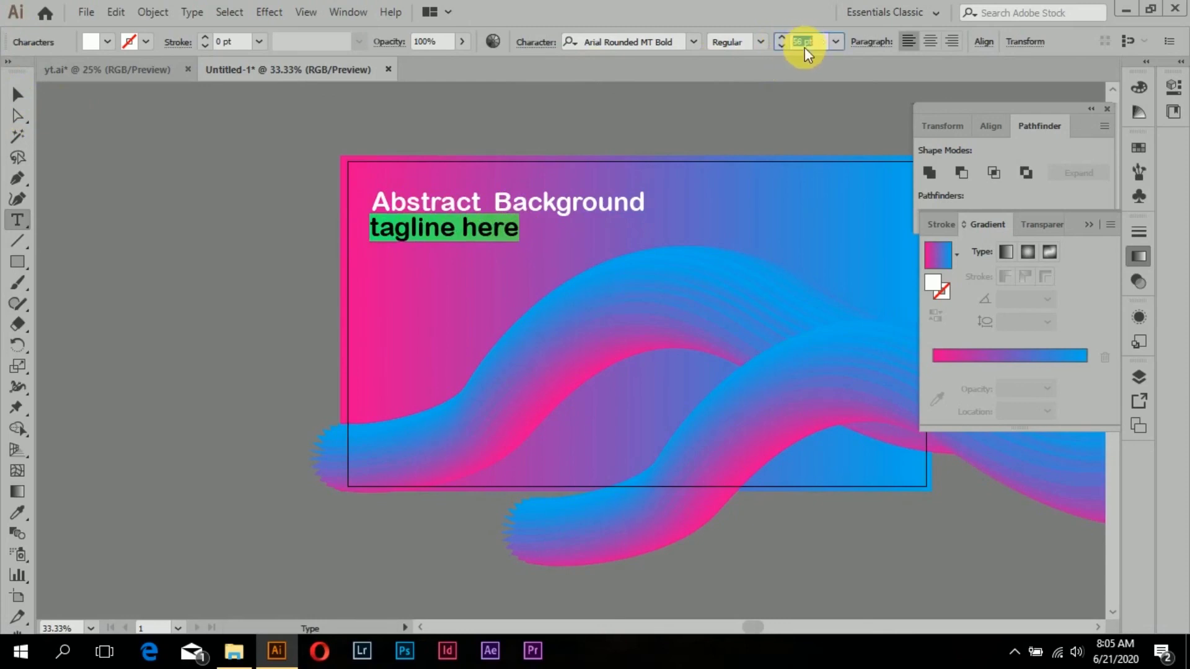
scroll(807, 42, "down", 18)
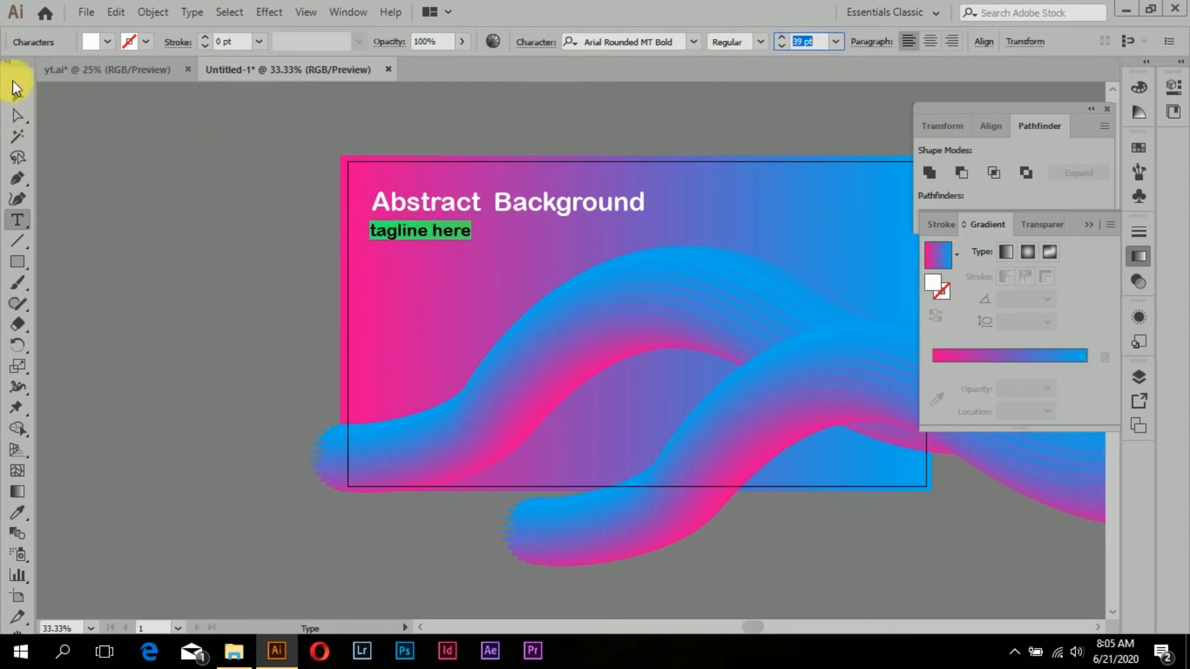
left_click(17, 95)
- Position the tagline centred just below the title
left_click(144, 138)
left_click_drag(388, 246, 478, 225)
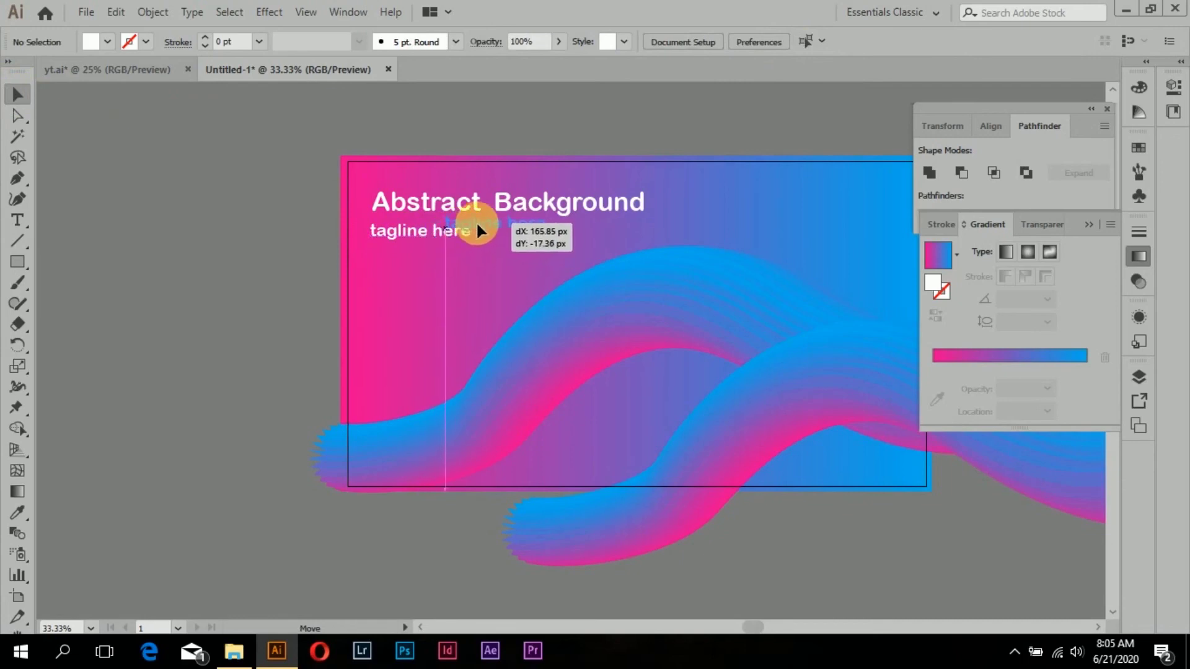
left_click_drag(477, 228, 477, 226)
left_click(204, 251)
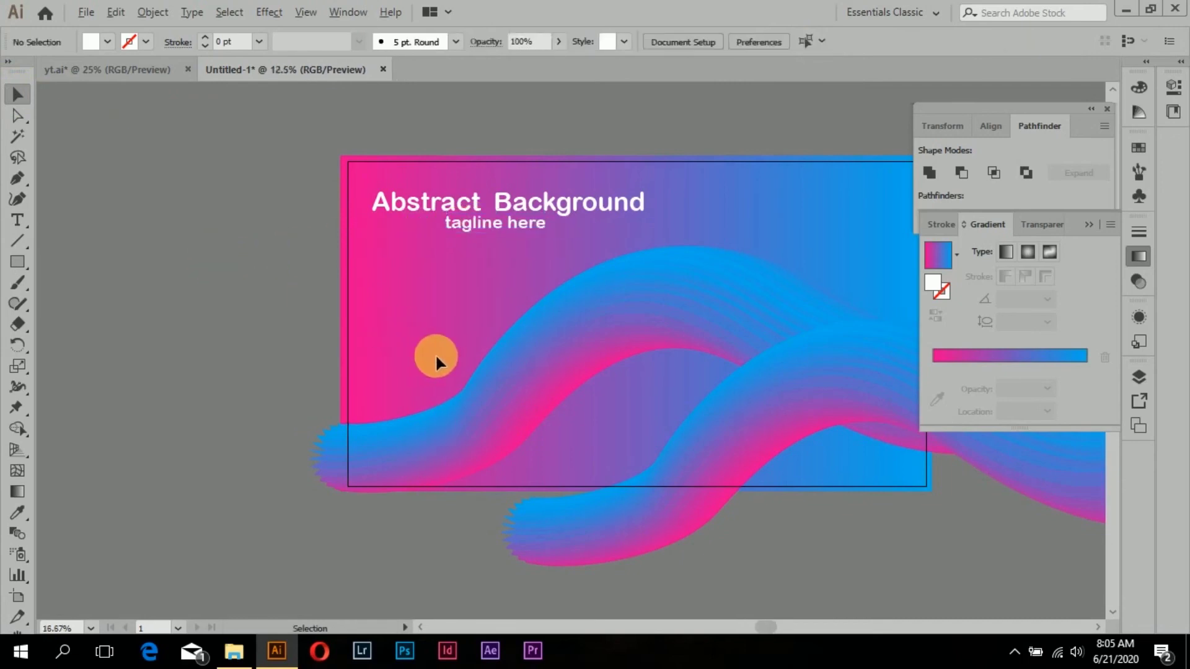
- Start a JPEG Export As of the artwork with Use Artboards ticked
scroll(620, 375, "down", 4, "alt")
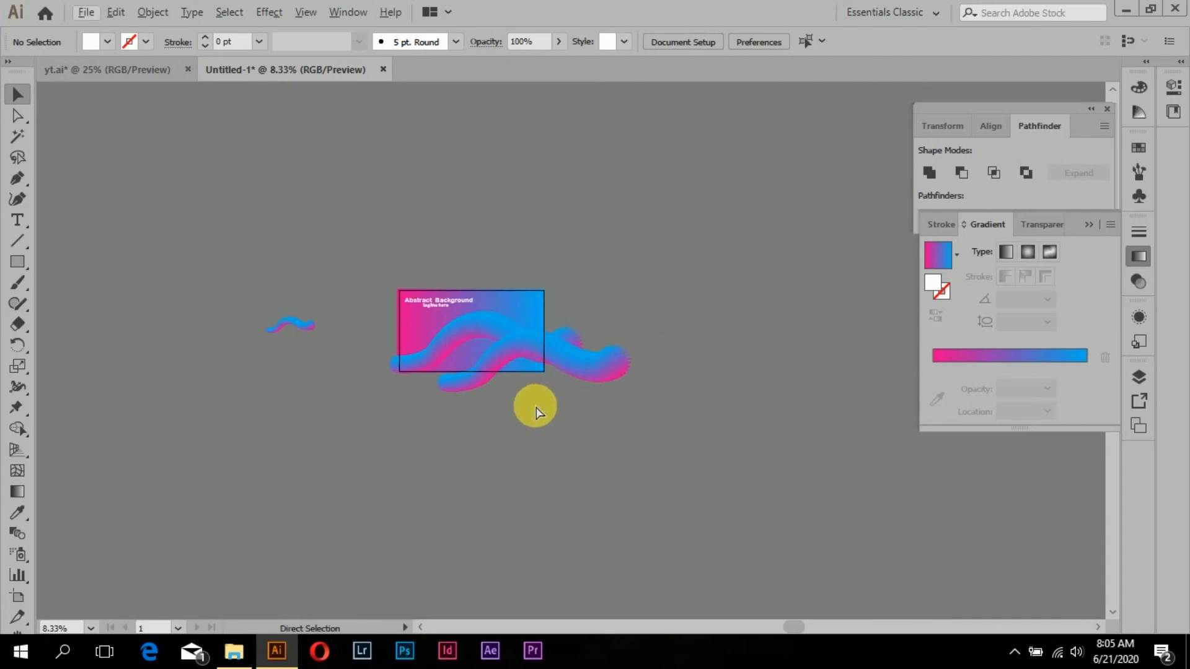
scroll(614, 406, "up", 1, "alt")
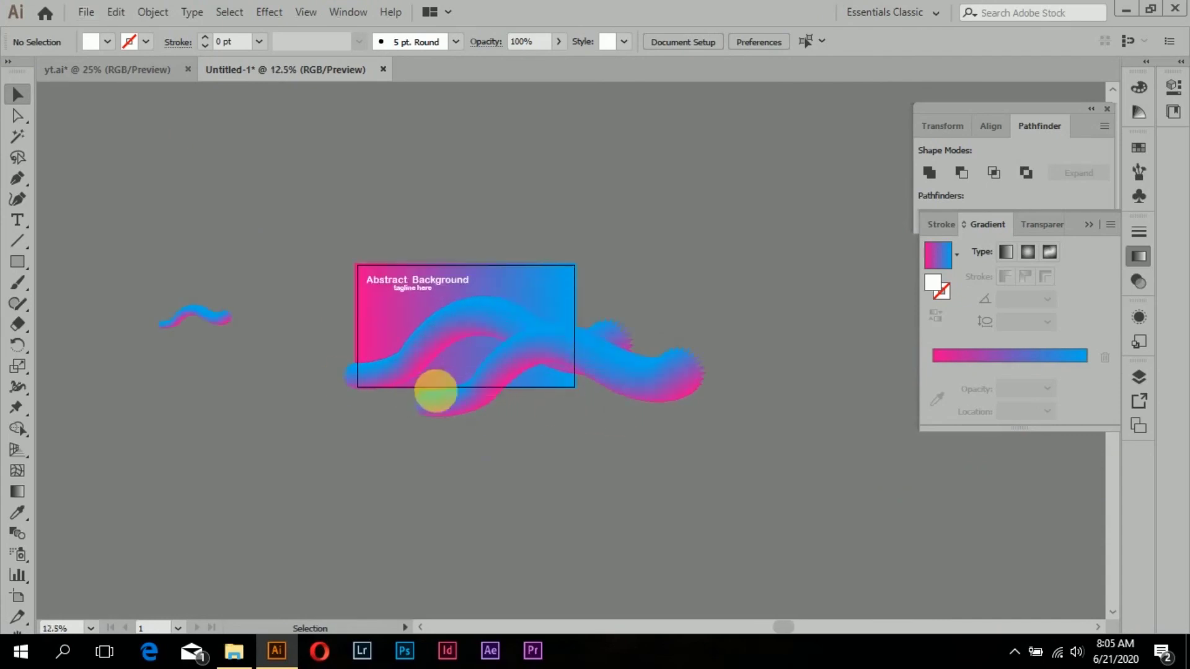
left_click(85, 13)
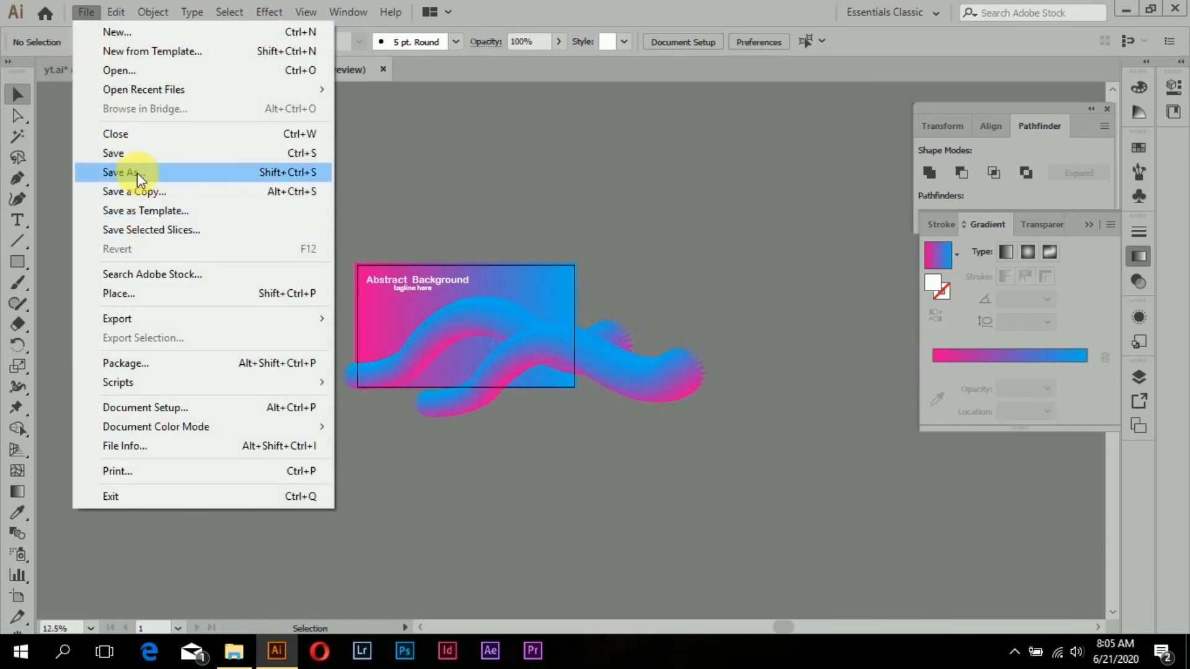
mouse_move(117, 318)
left_click(358, 336)
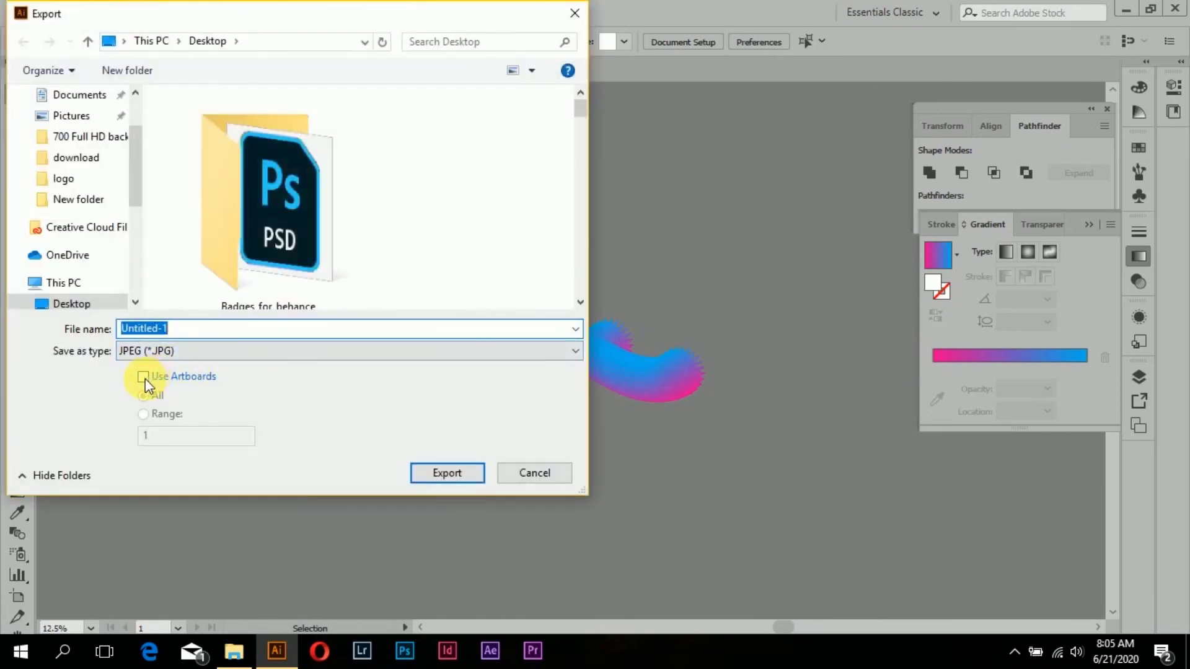
left_click(144, 377)
- Export the JPEG as 'demo' with default quality, then minimize Illustrator
left_click_drag(180, 329, 10, 332)
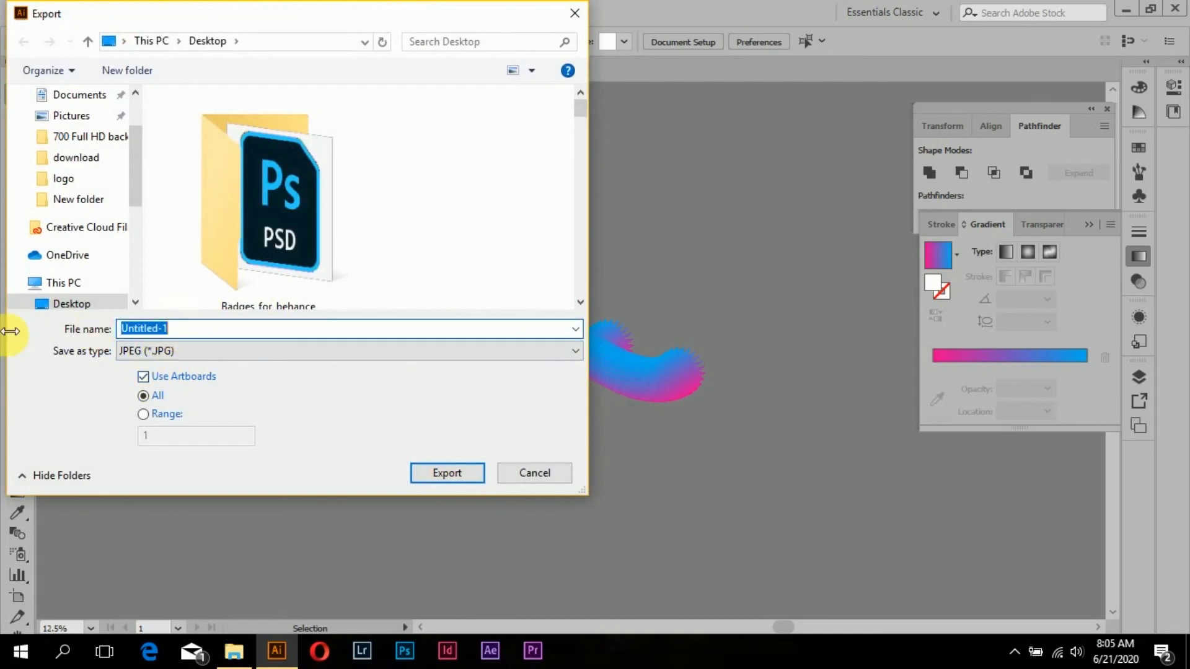
type("demo")
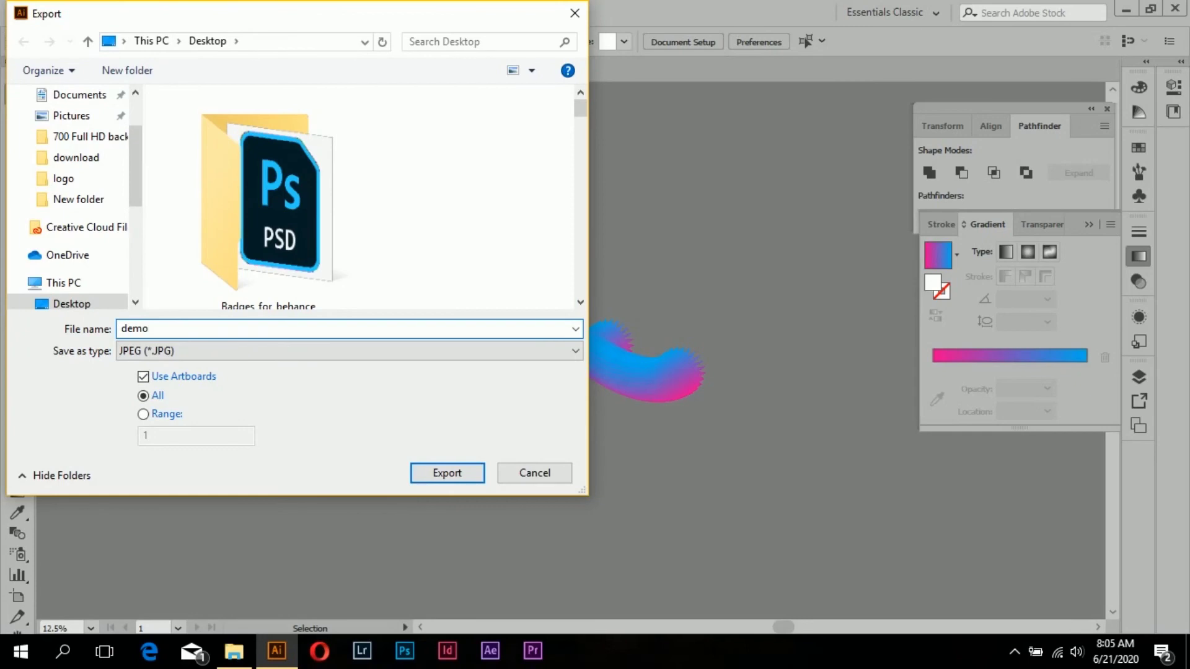
left_click(448, 475)
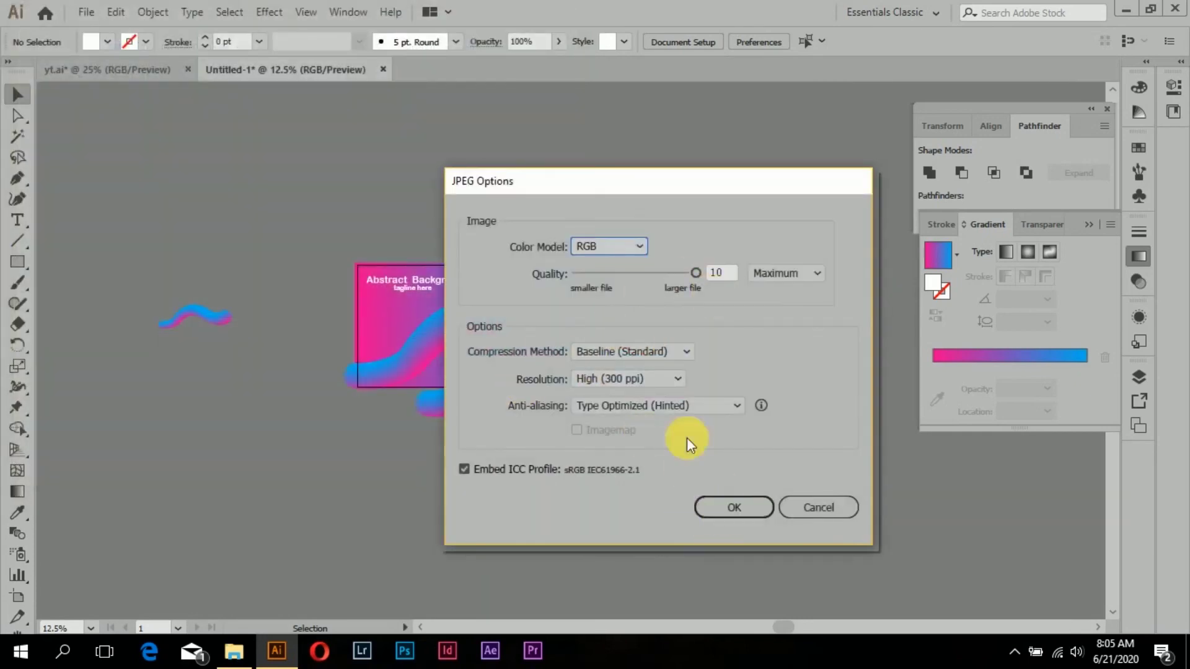
left_click(735, 510)
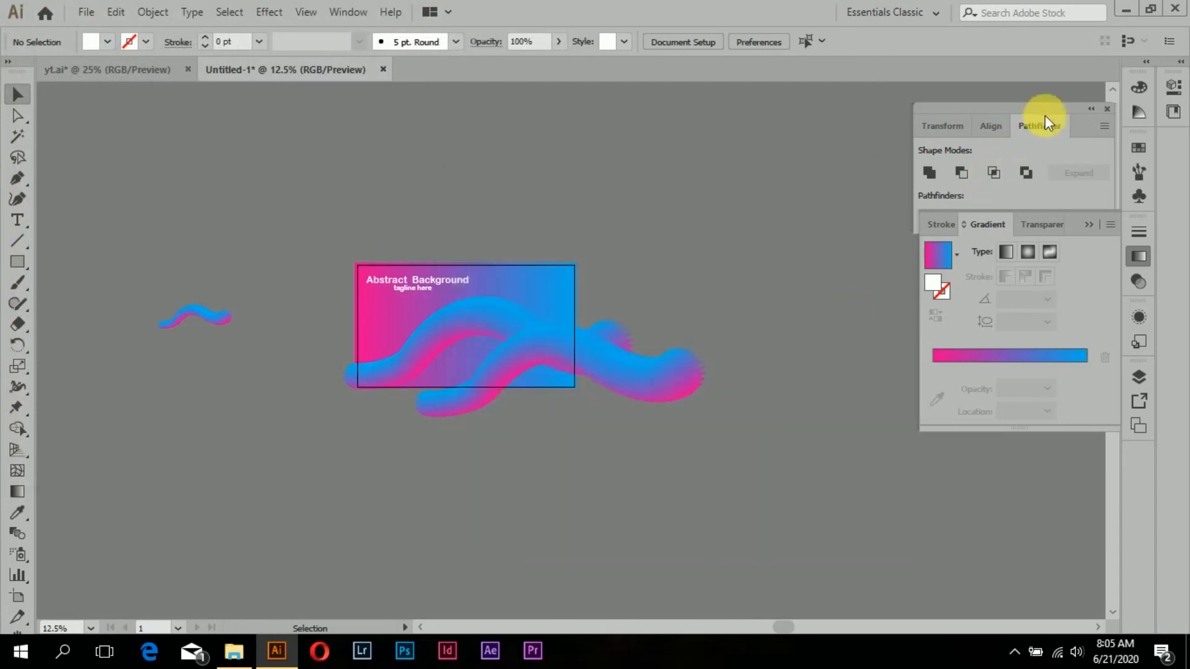
left_click(1128, 9)
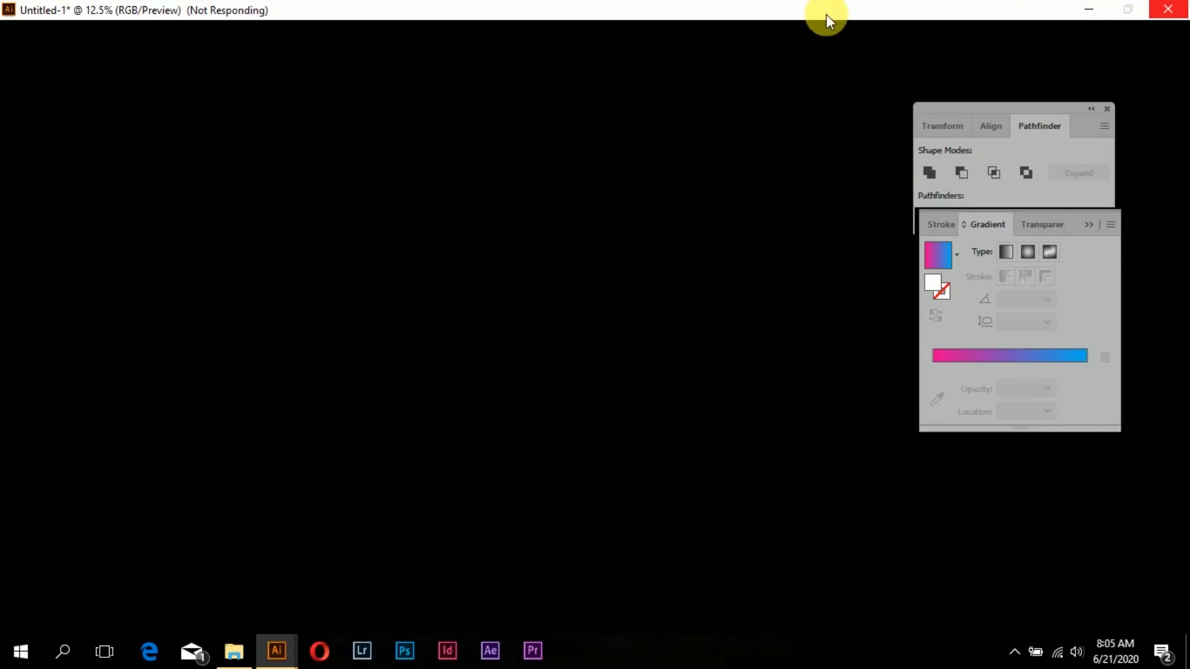
left_click(1086, 9)
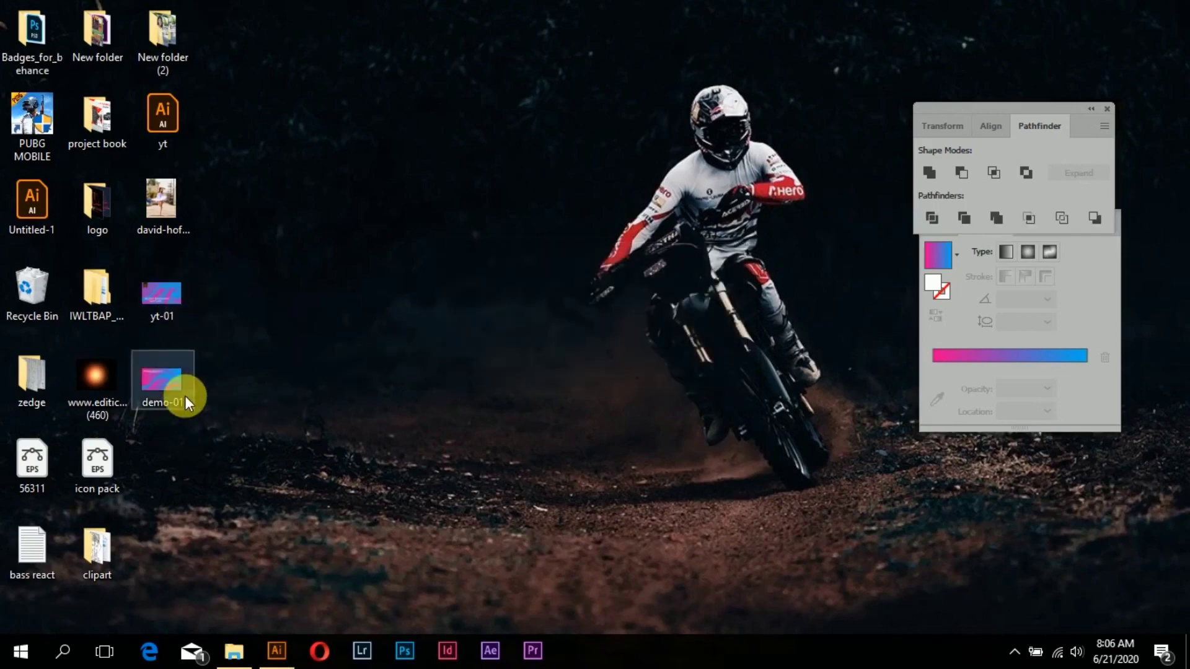
double_click(172, 380)
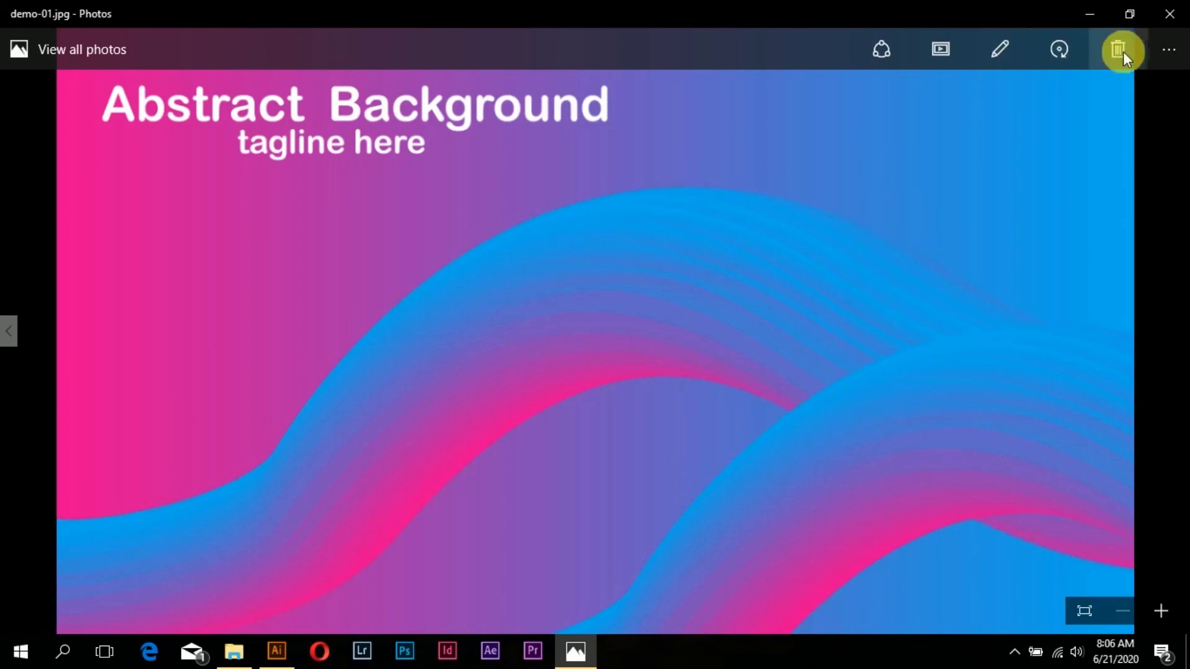
left_click(1167, 15)
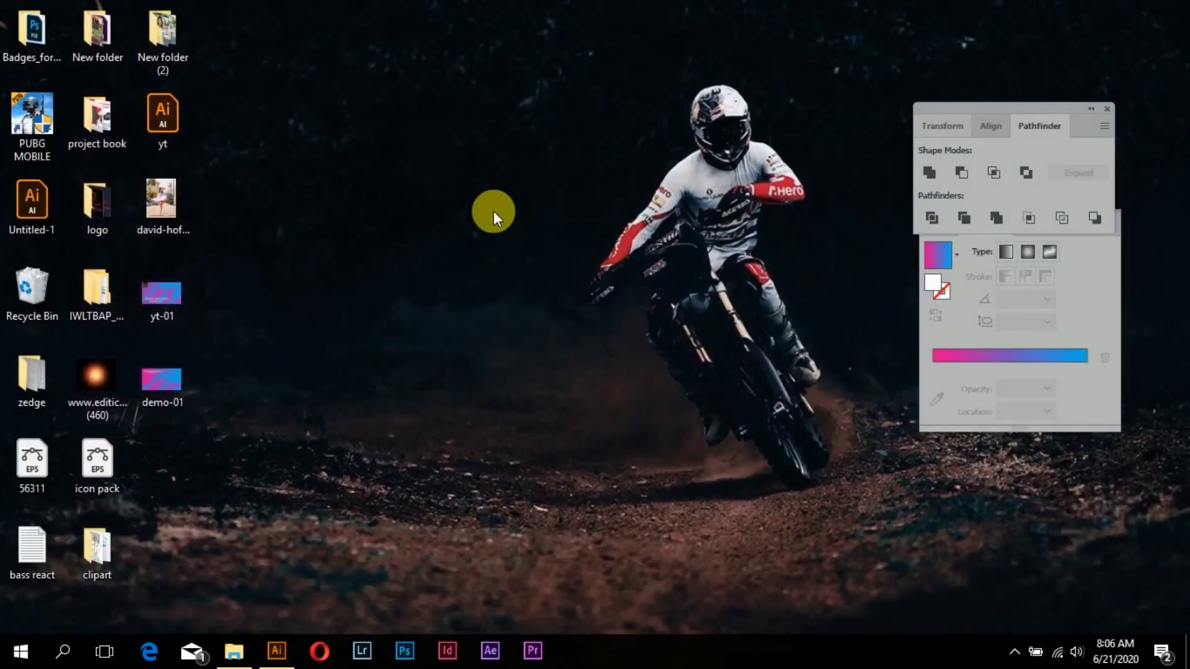